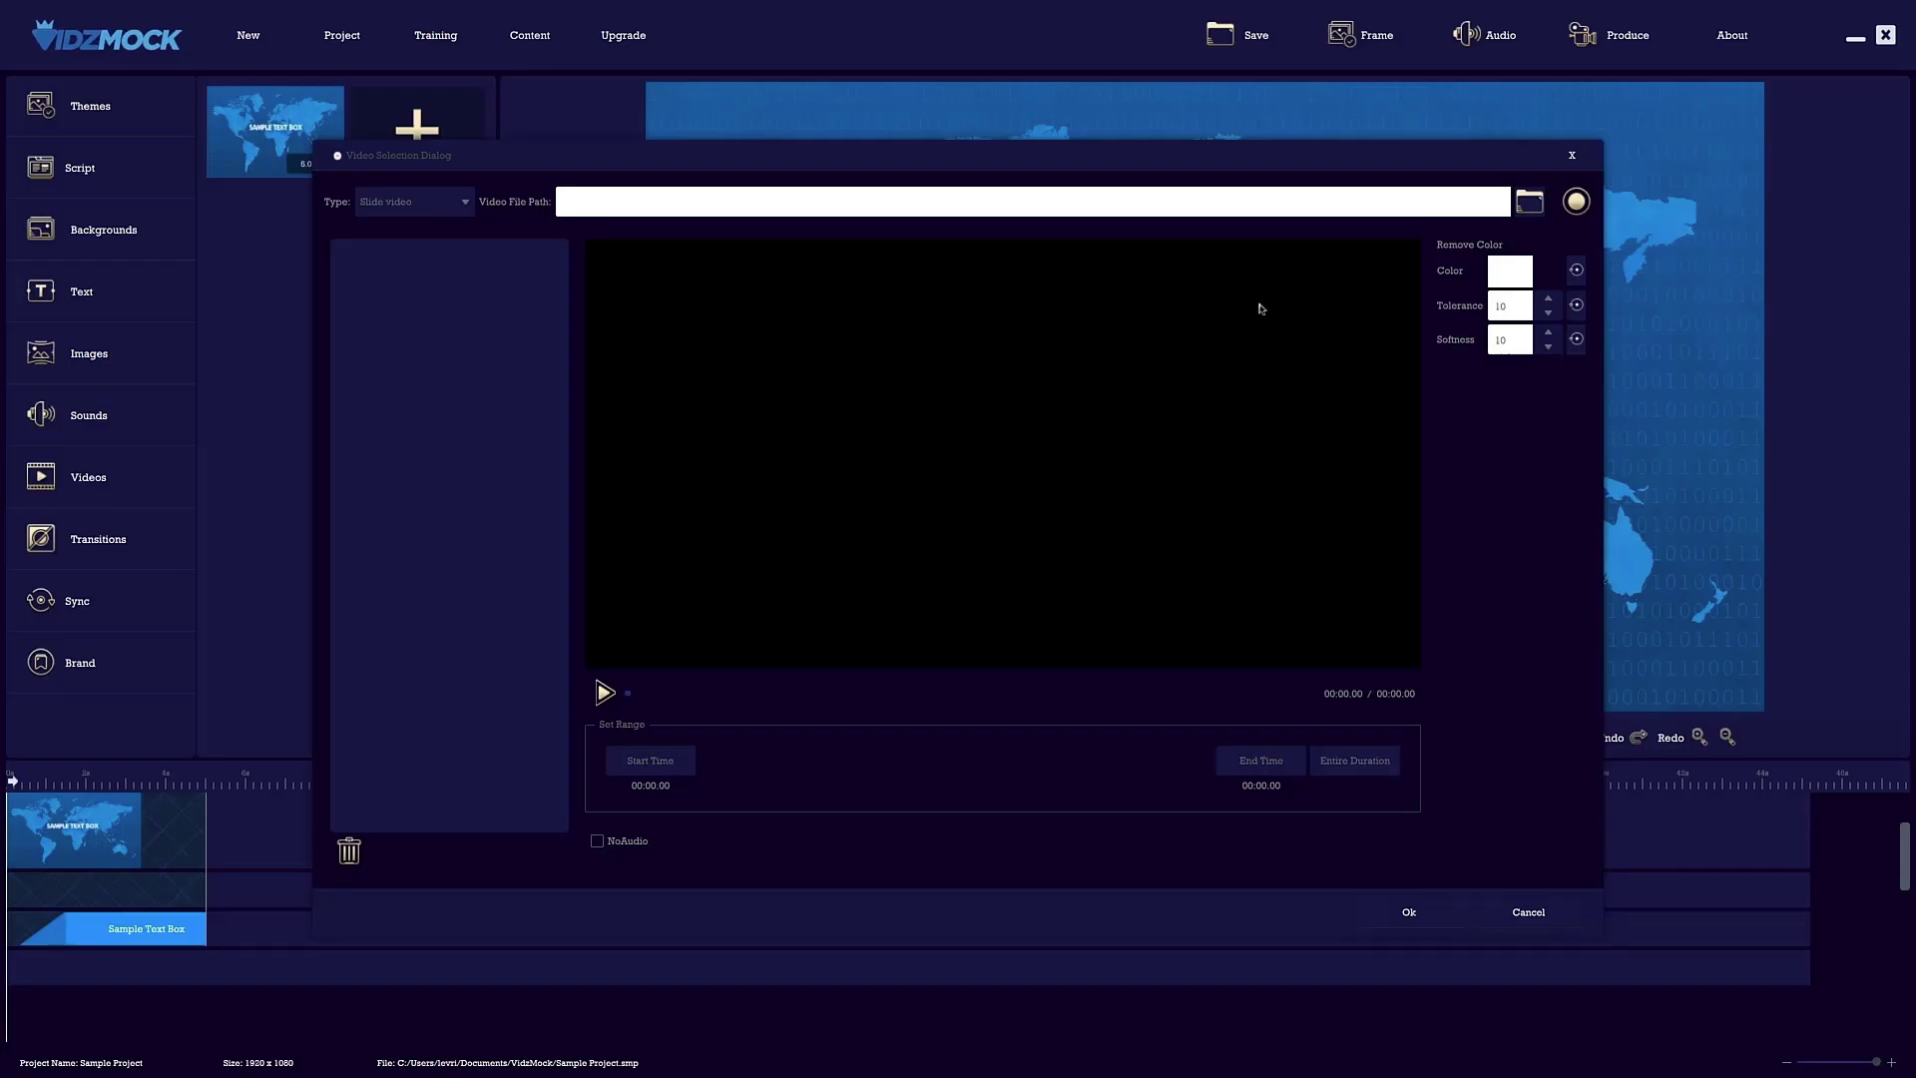
Step: Import the local video "Motorcycle - 110668.mp4" and add it to the first slide as a slide video
{"action": "left_click", "coordinate": [1529, 200]}
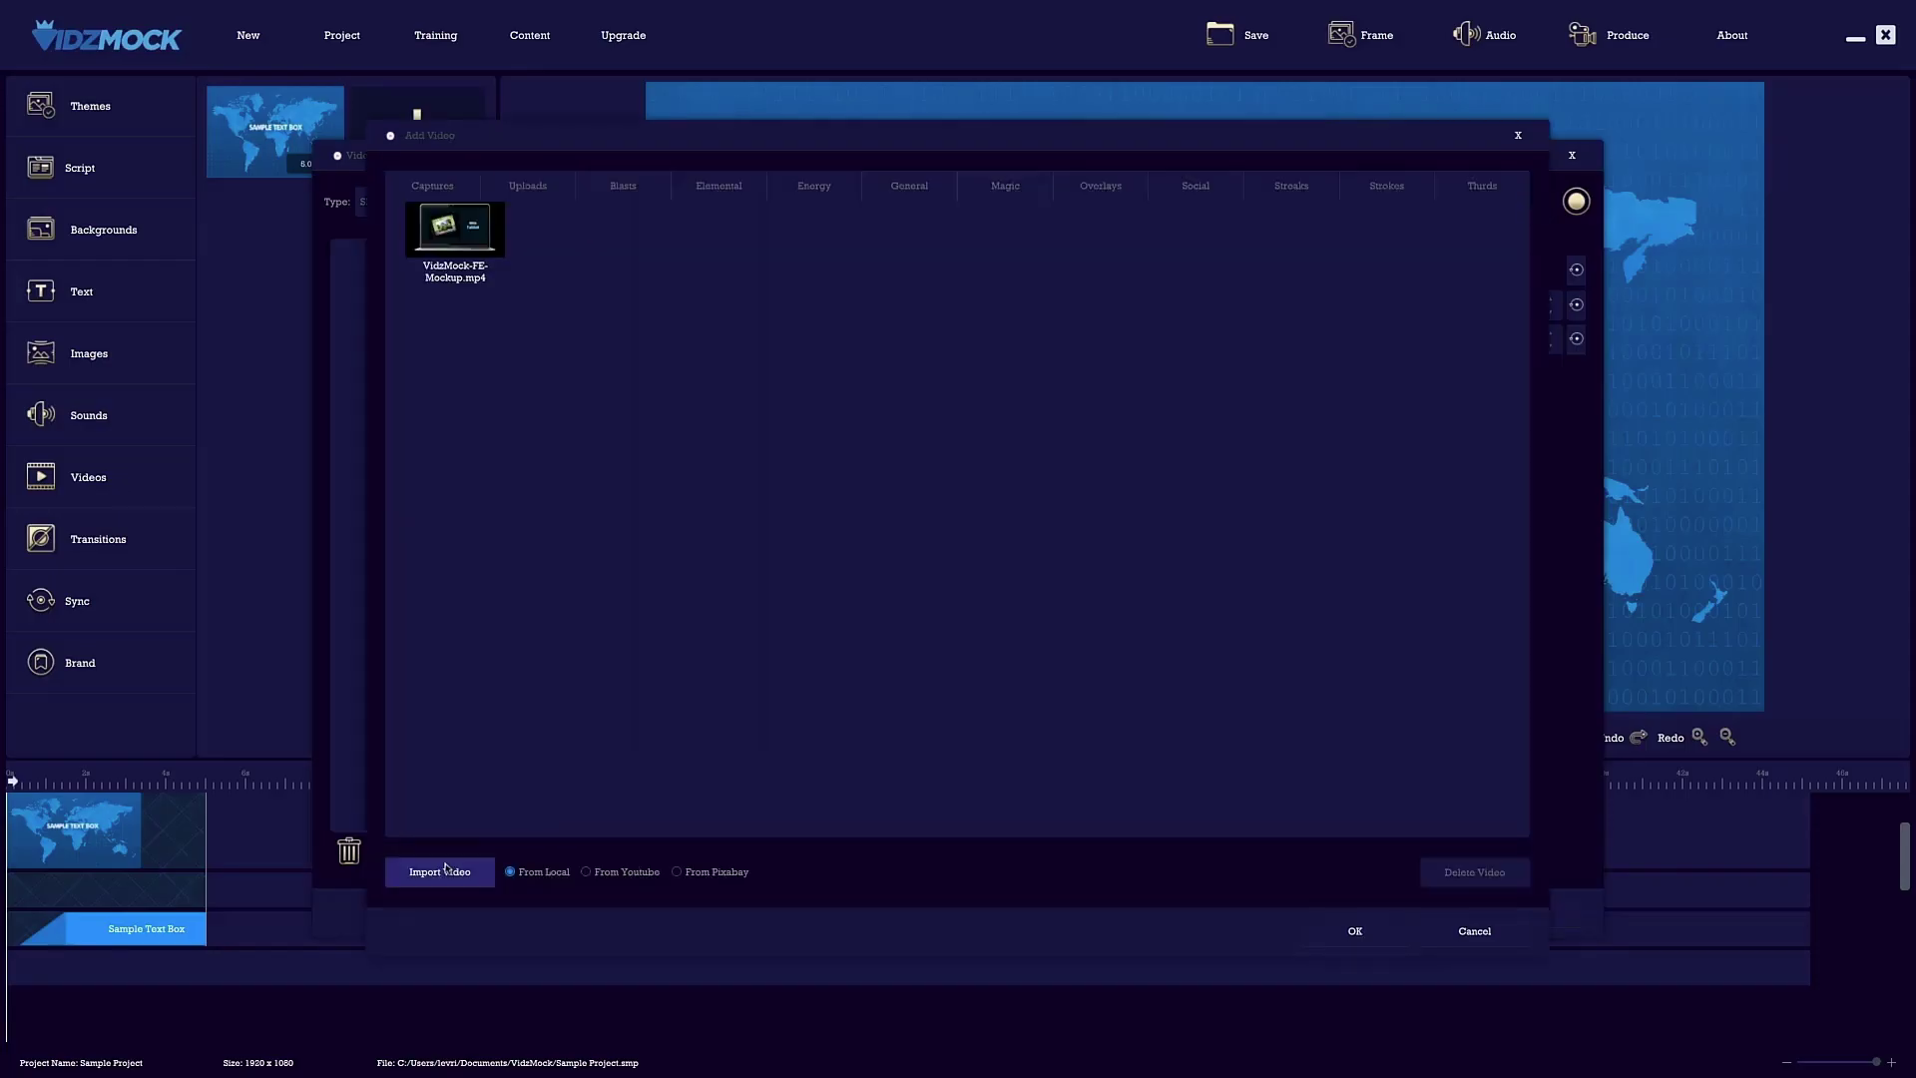
{"action": "left_click", "coordinate": [440, 871]}
{"action": "scroll", "coordinate": [972, 507], "scroll_direction": "down", "scroll_amount": 6}
{"action": "left_click", "coordinate": [669, 317]}
{"action": "key", "text": "Return"}
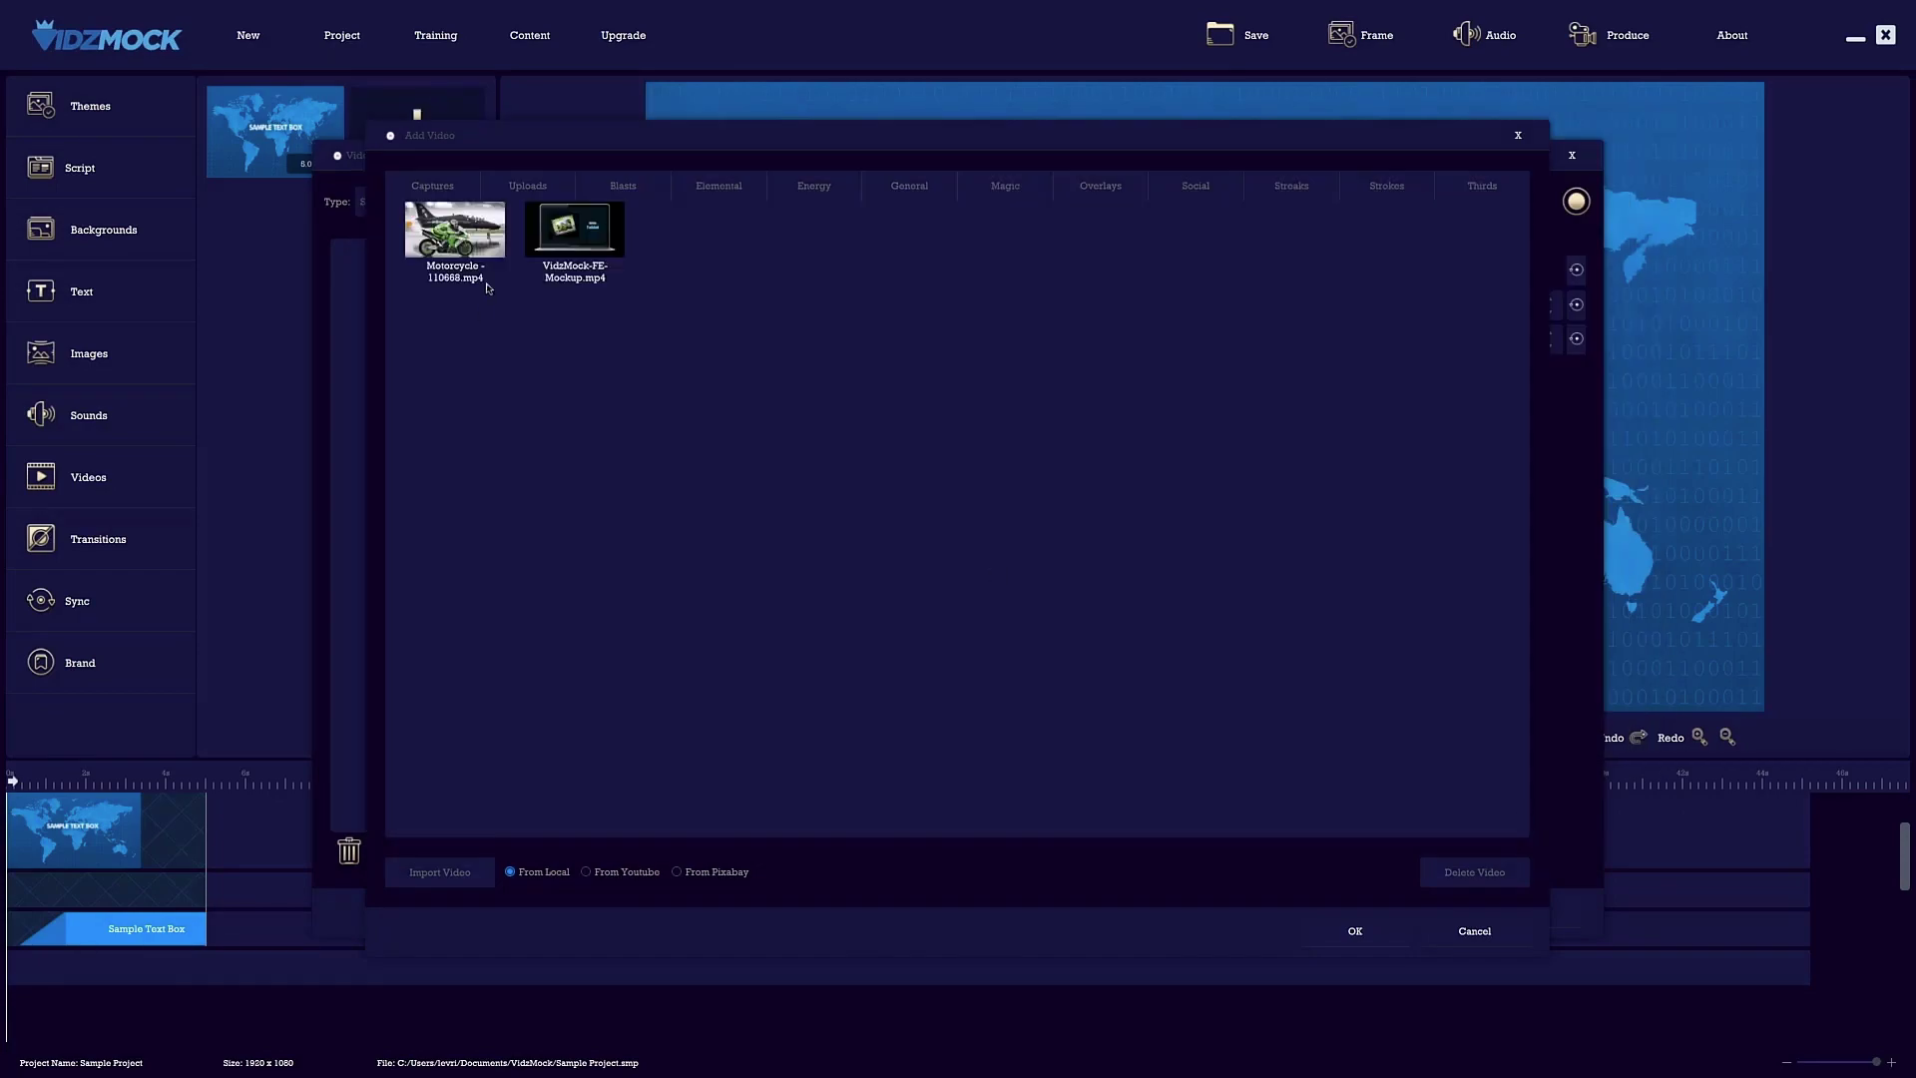
{"action": "left_click", "coordinate": [1407, 911]}
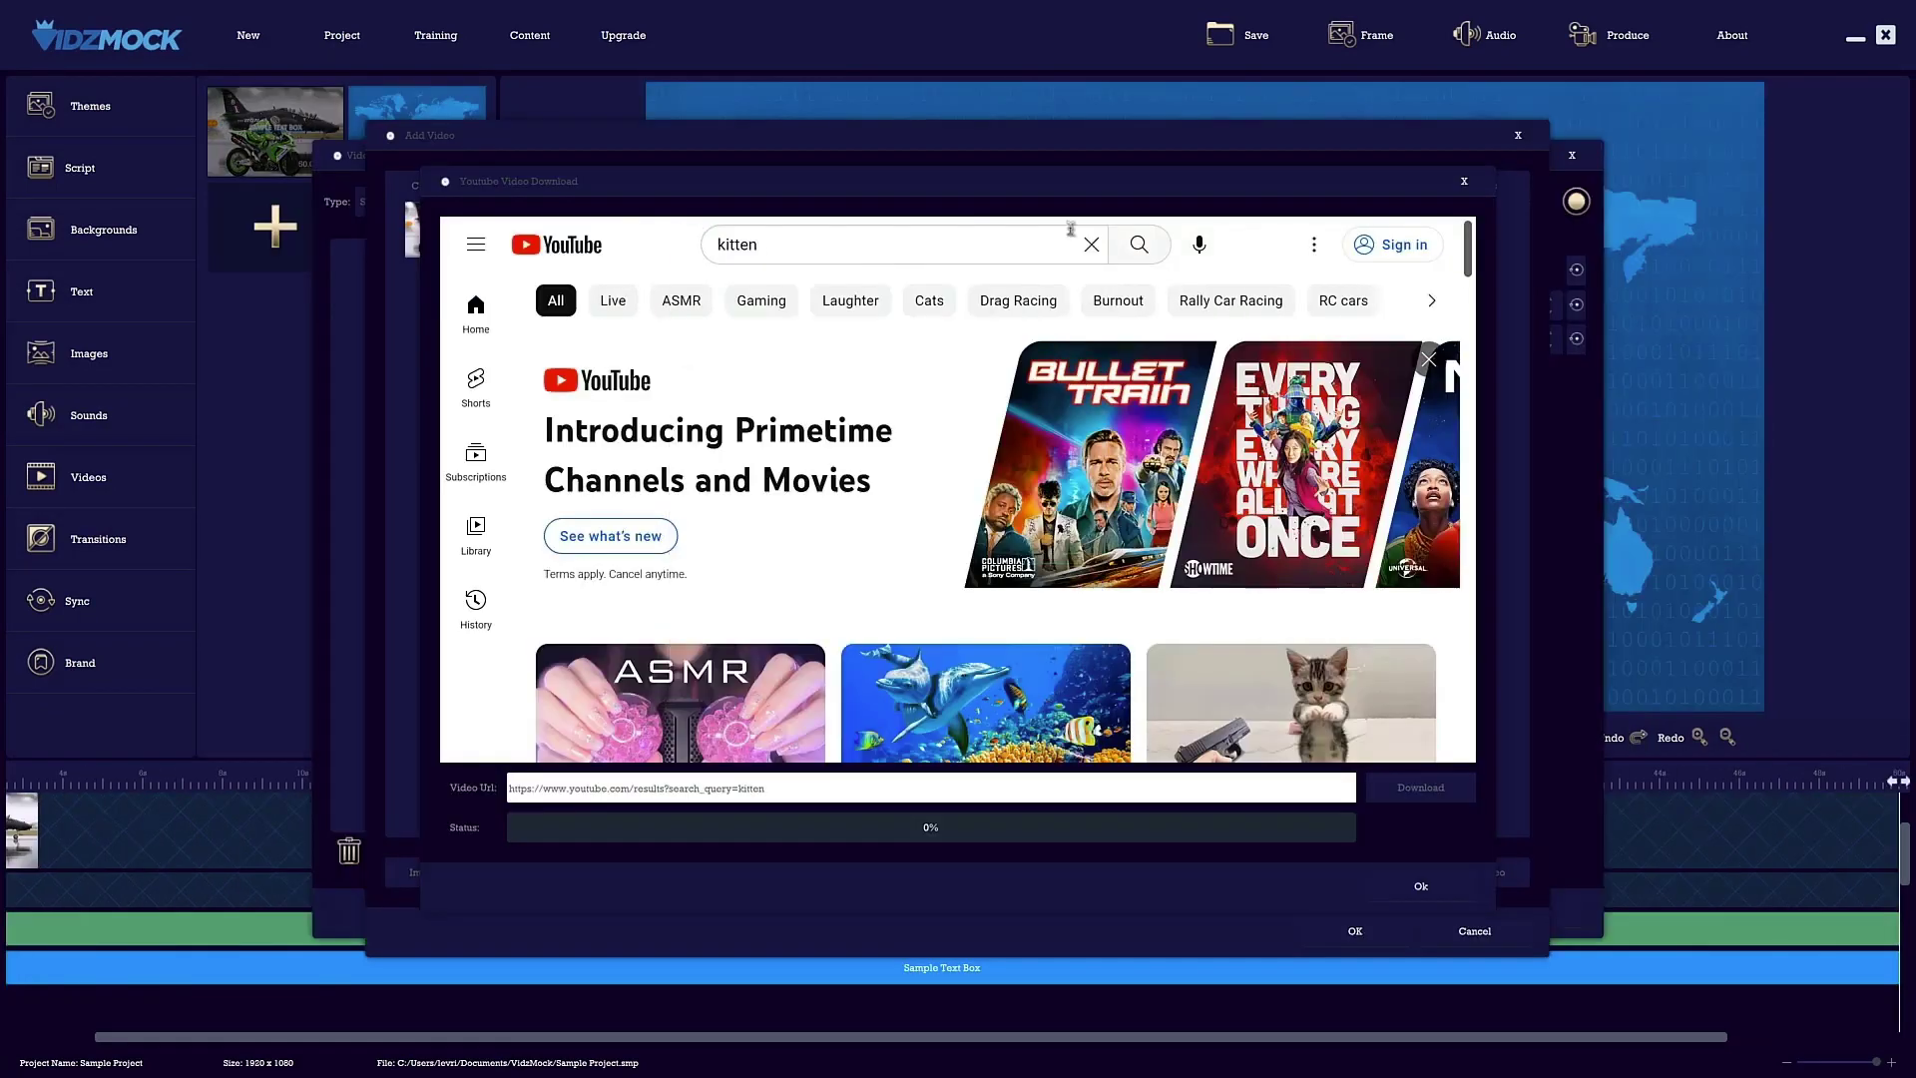
Step: Download the YouTube video "German Shepherd Shocked by Tiny Kittens occupying dog bed!" from the kitten results and add it to the second slide
{"action": "scroll", "coordinate": [1070, 449], "scroll_direction": "down", "scroll_amount": 5}
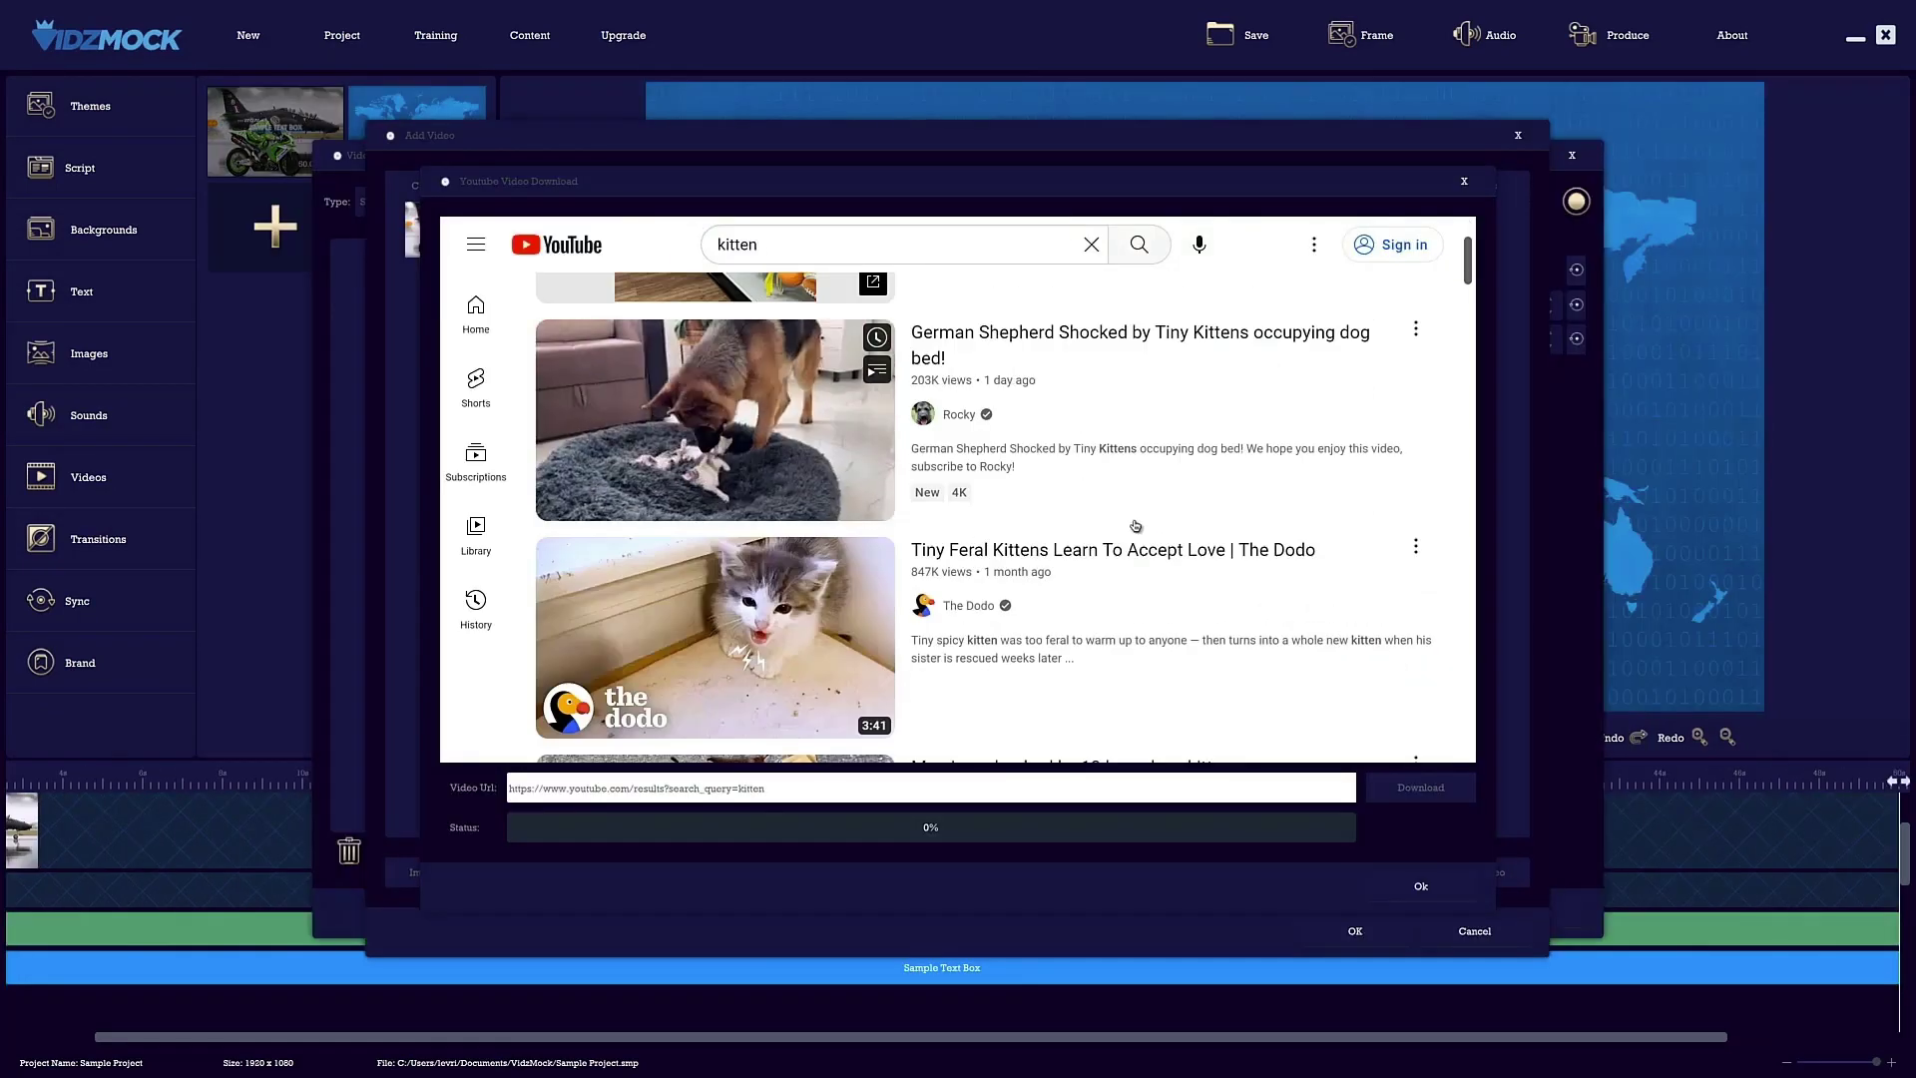
{"action": "left_click", "coordinate": [699, 380]}
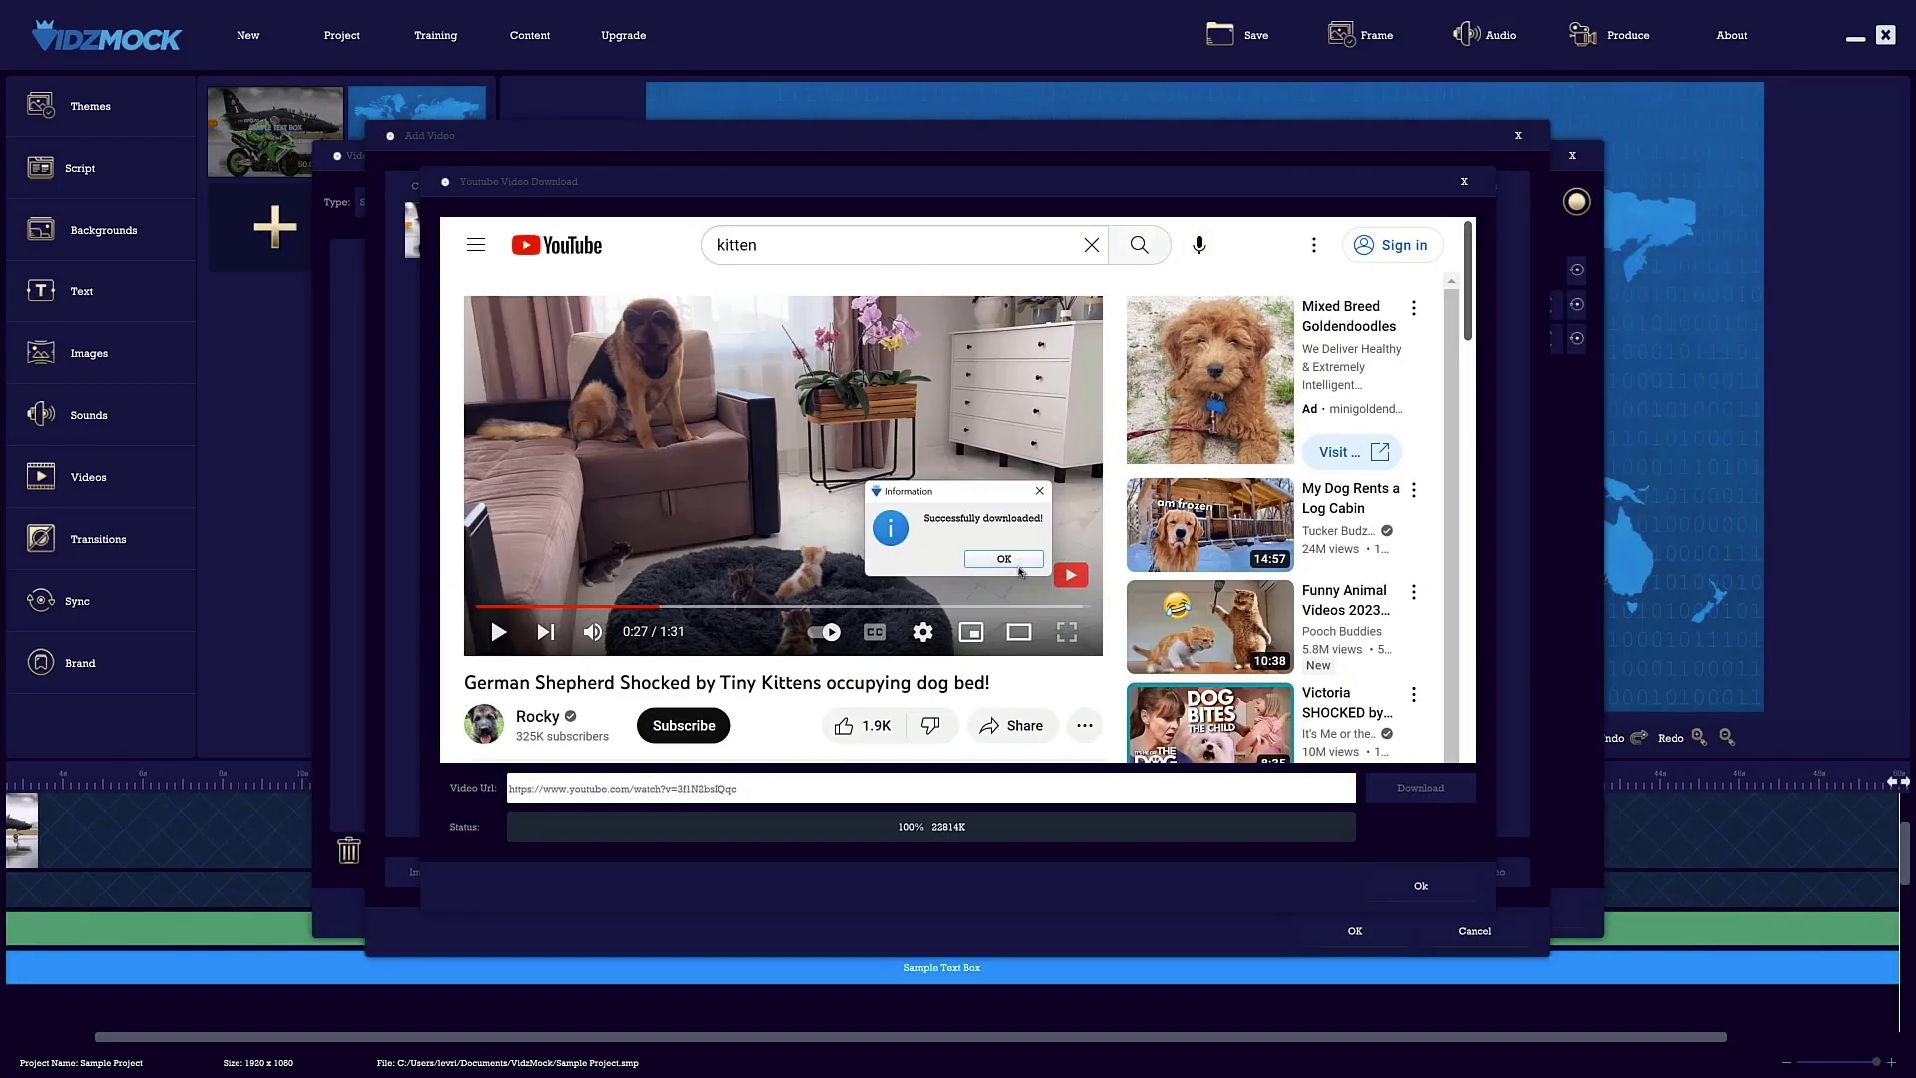
{"action": "left_click", "coordinate": [1003, 558]}
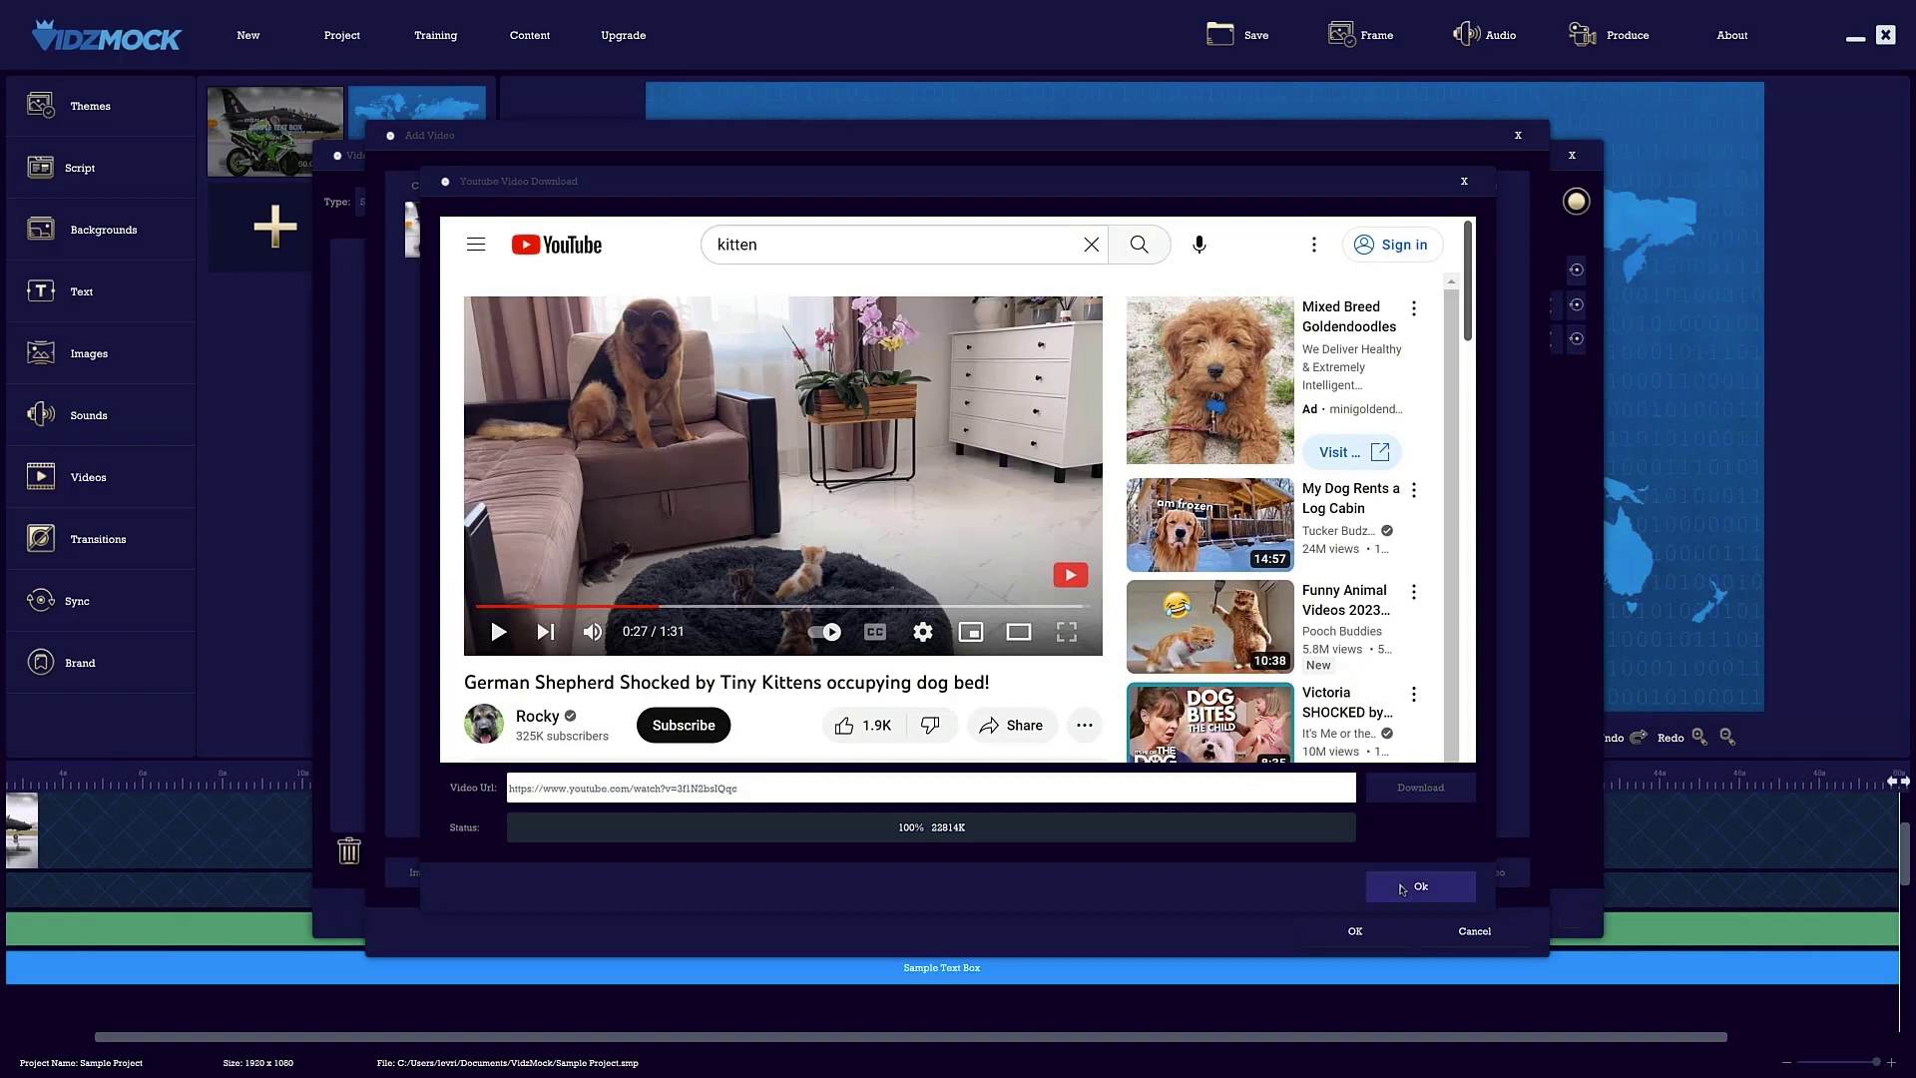
{"action": "left_click", "coordinate": [1421, 885]}
{"action": "left_click", "coordinate": [1355, 930]}
{"action": "left_click", "coordinate": [1402, 913]}
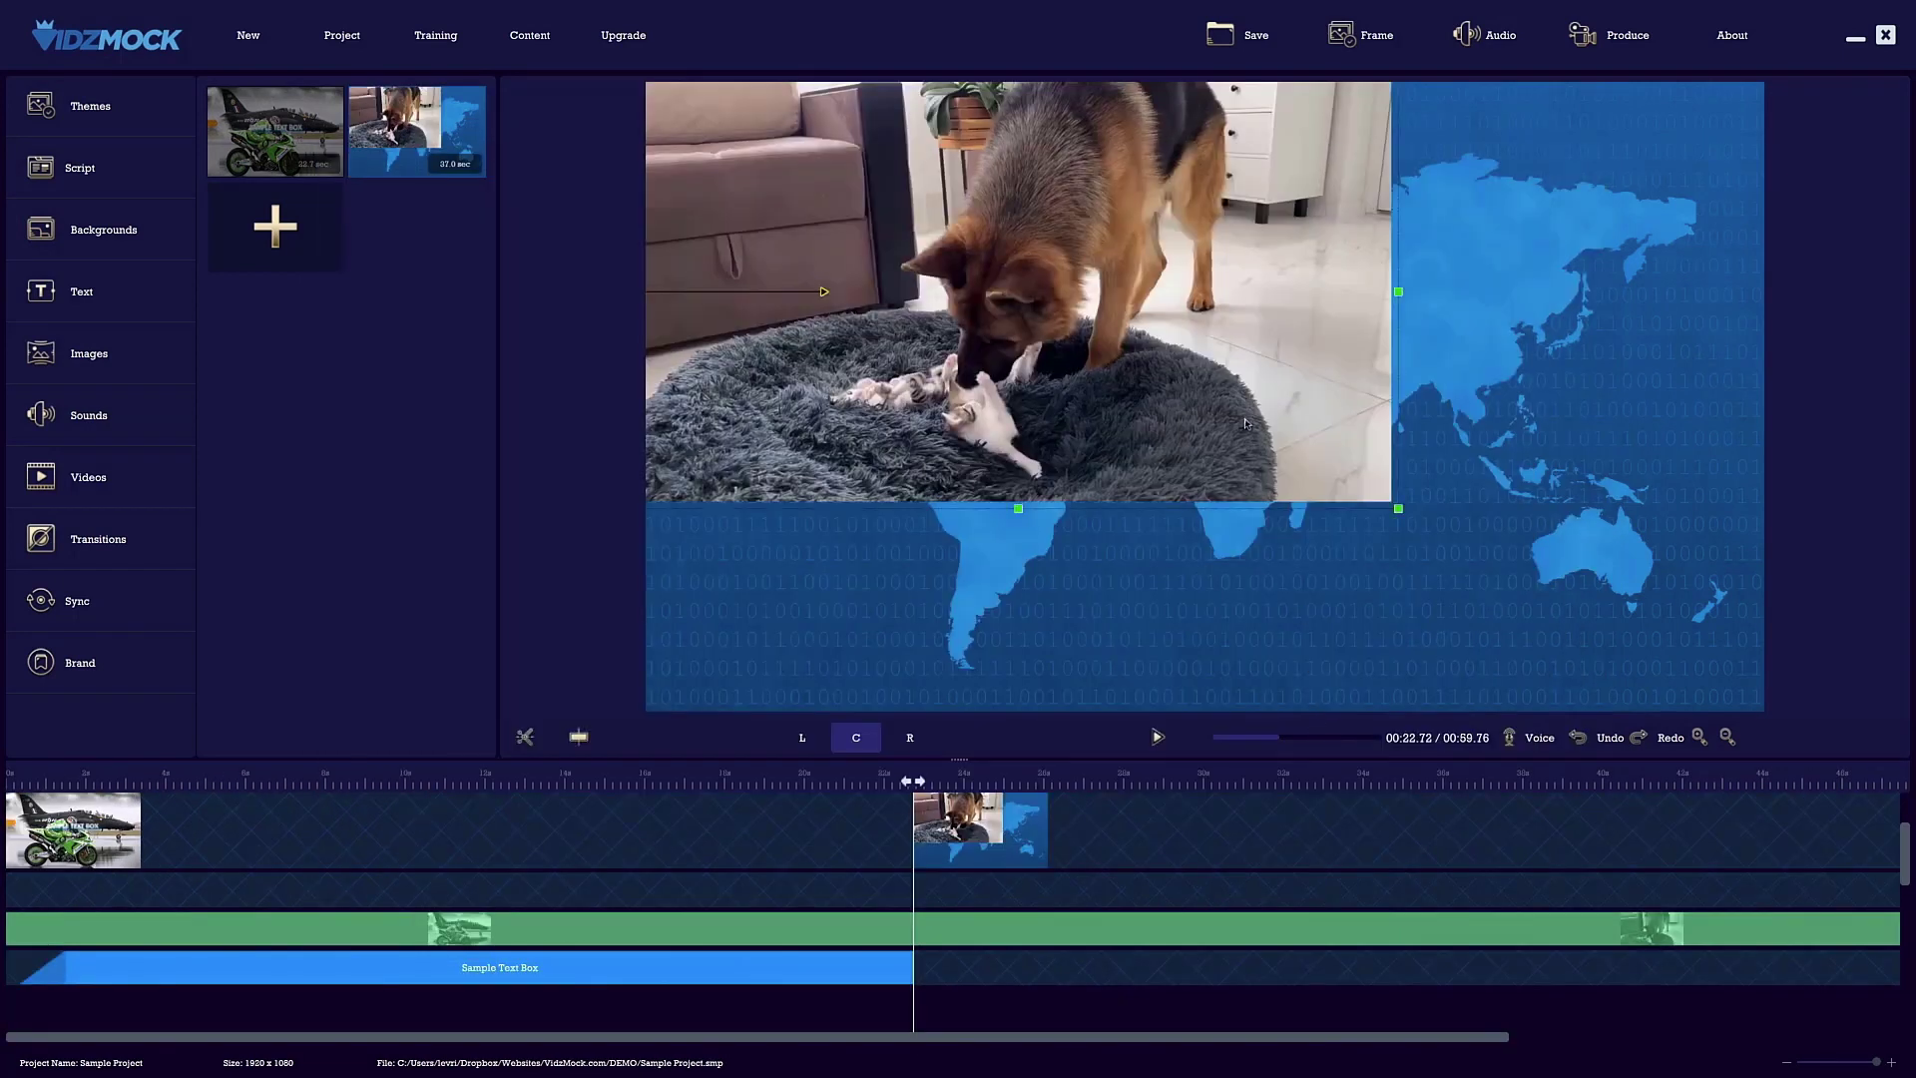
Step: Enlarge the dog video to fill the whole slide and delete the empty world map slide at the end
{"action": "left_click_drag", "start_coordinate": [1403, 516], "coordinate": [1762, 709]}
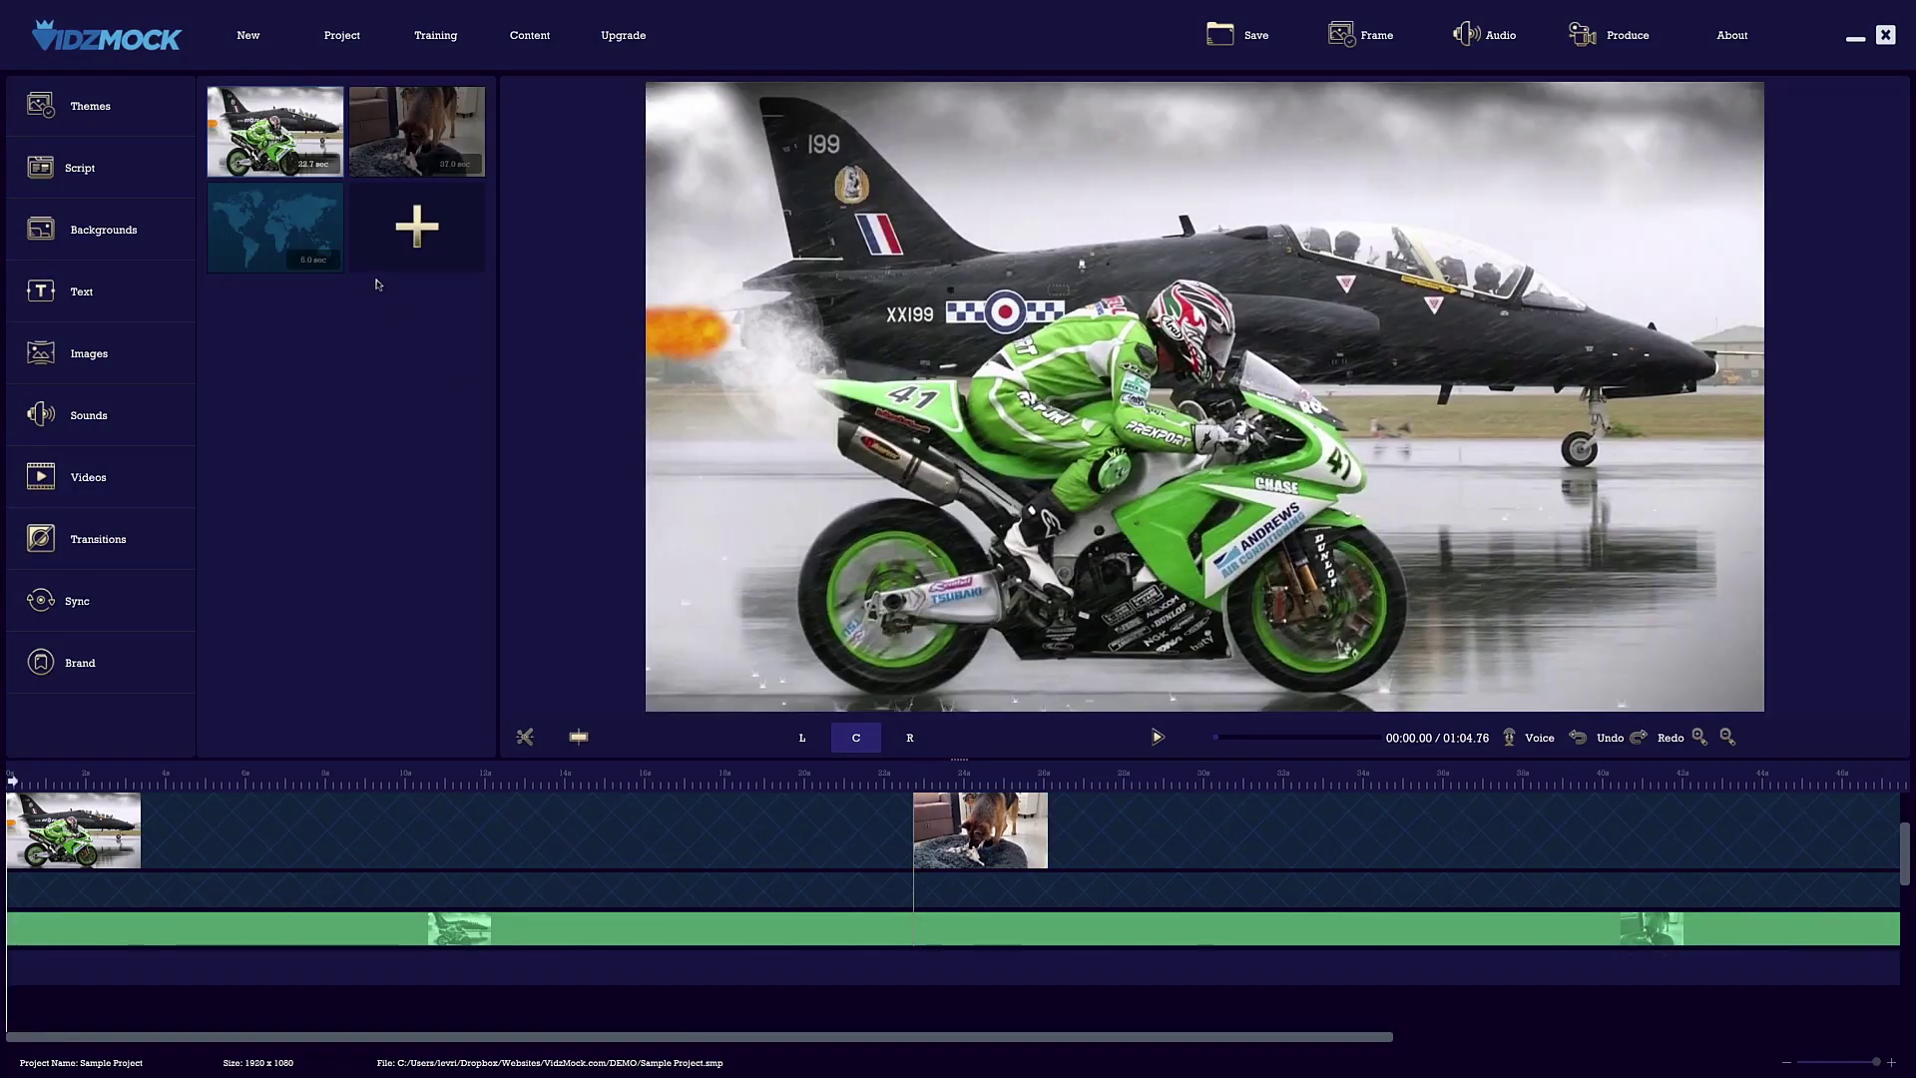
{"action": "left_click", "coordinate": [296, 226]}
{"action": "right_click", "coordinate": [294, 226]}
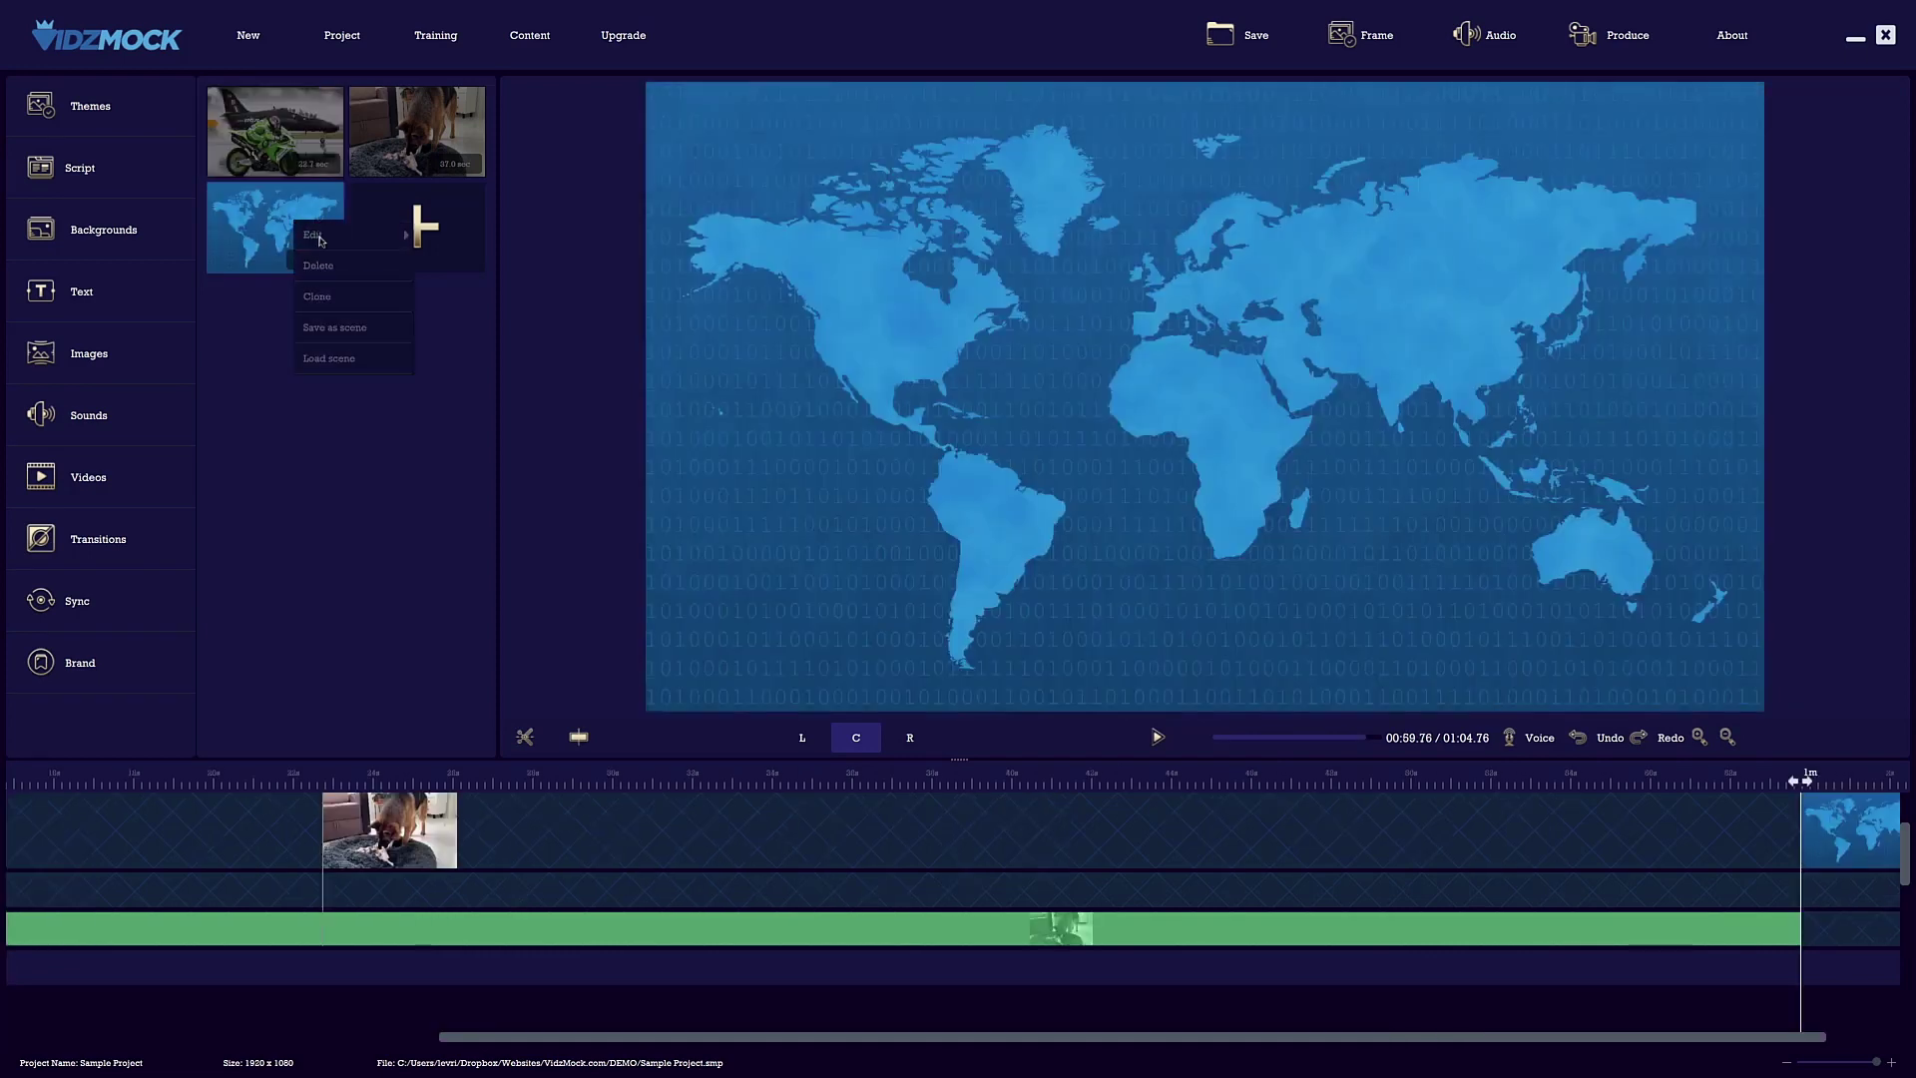
{"action": "left_click", "coordinate": [334, 262]}
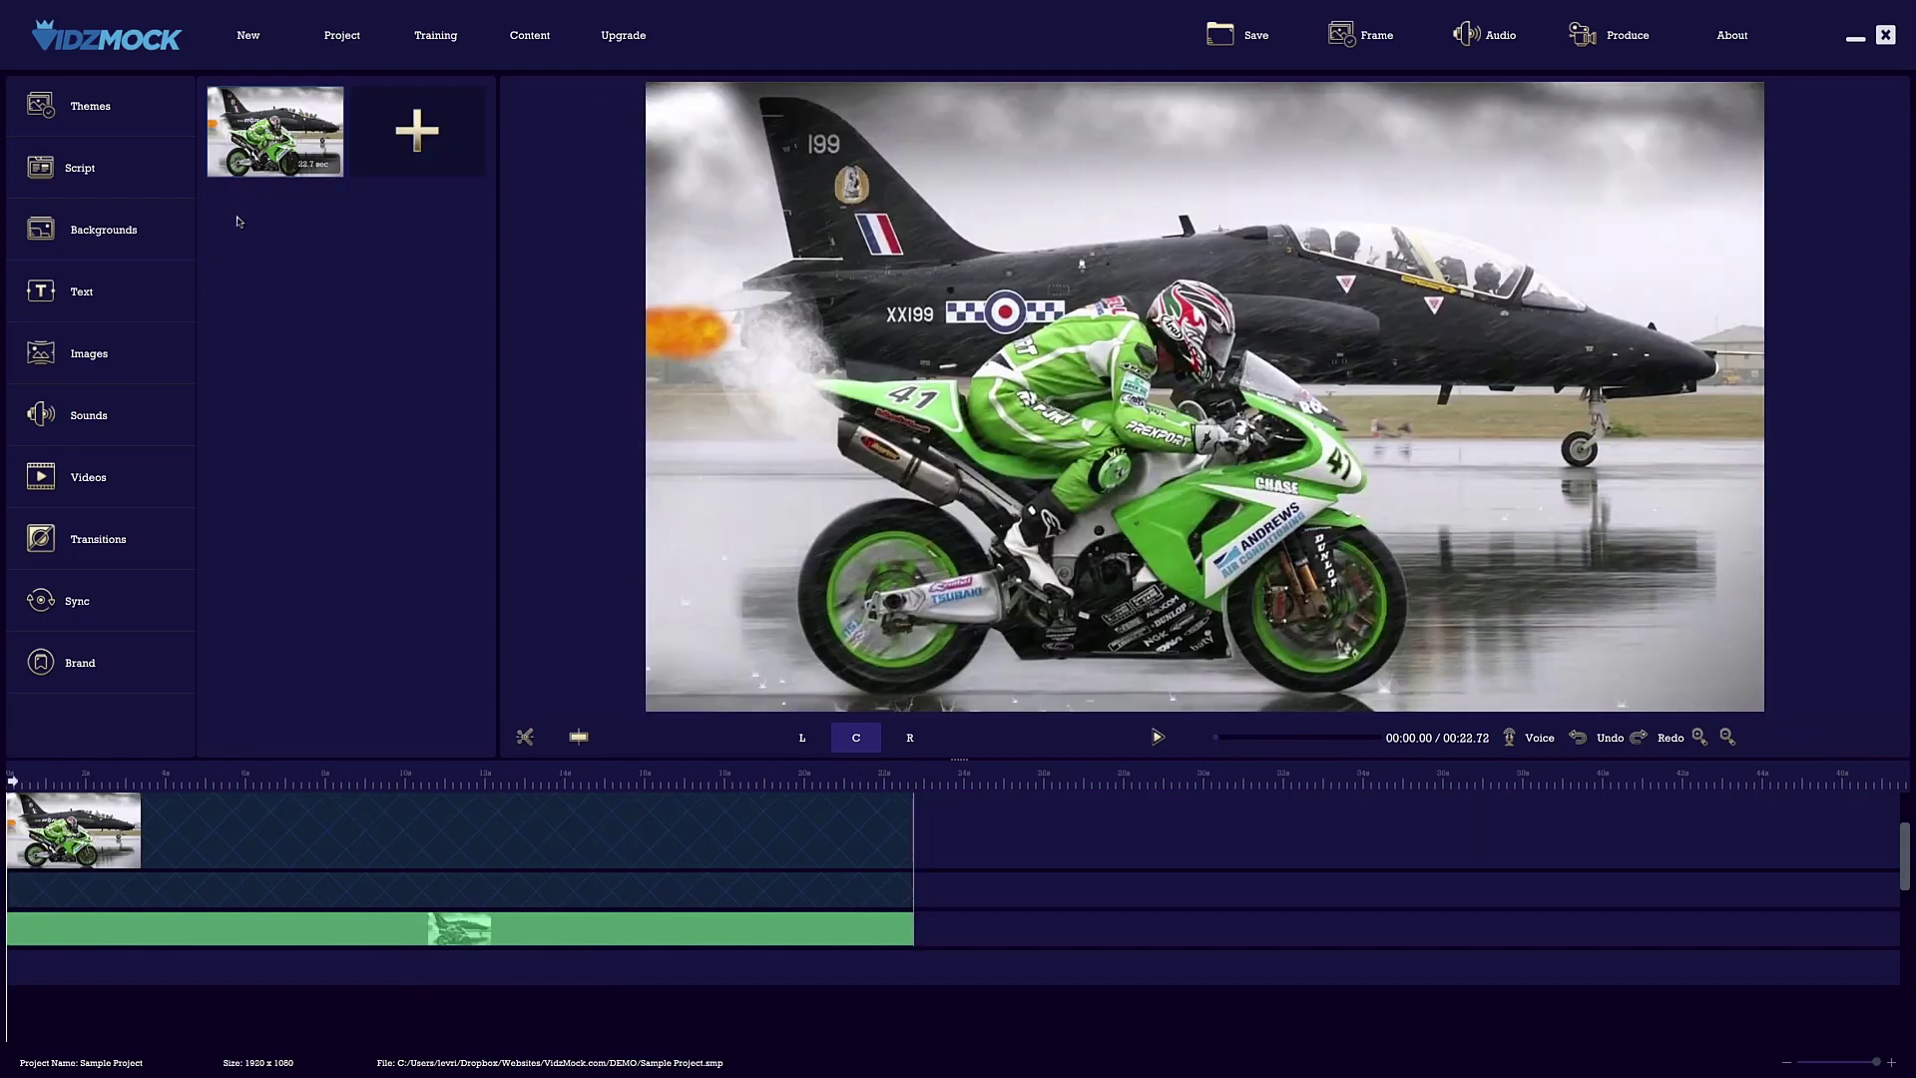
Step: Trim the motorcycle slide video to start at 00:04.60 and end at 00:25.59
{"action": "left_click", "coordinate": [104, 477]}
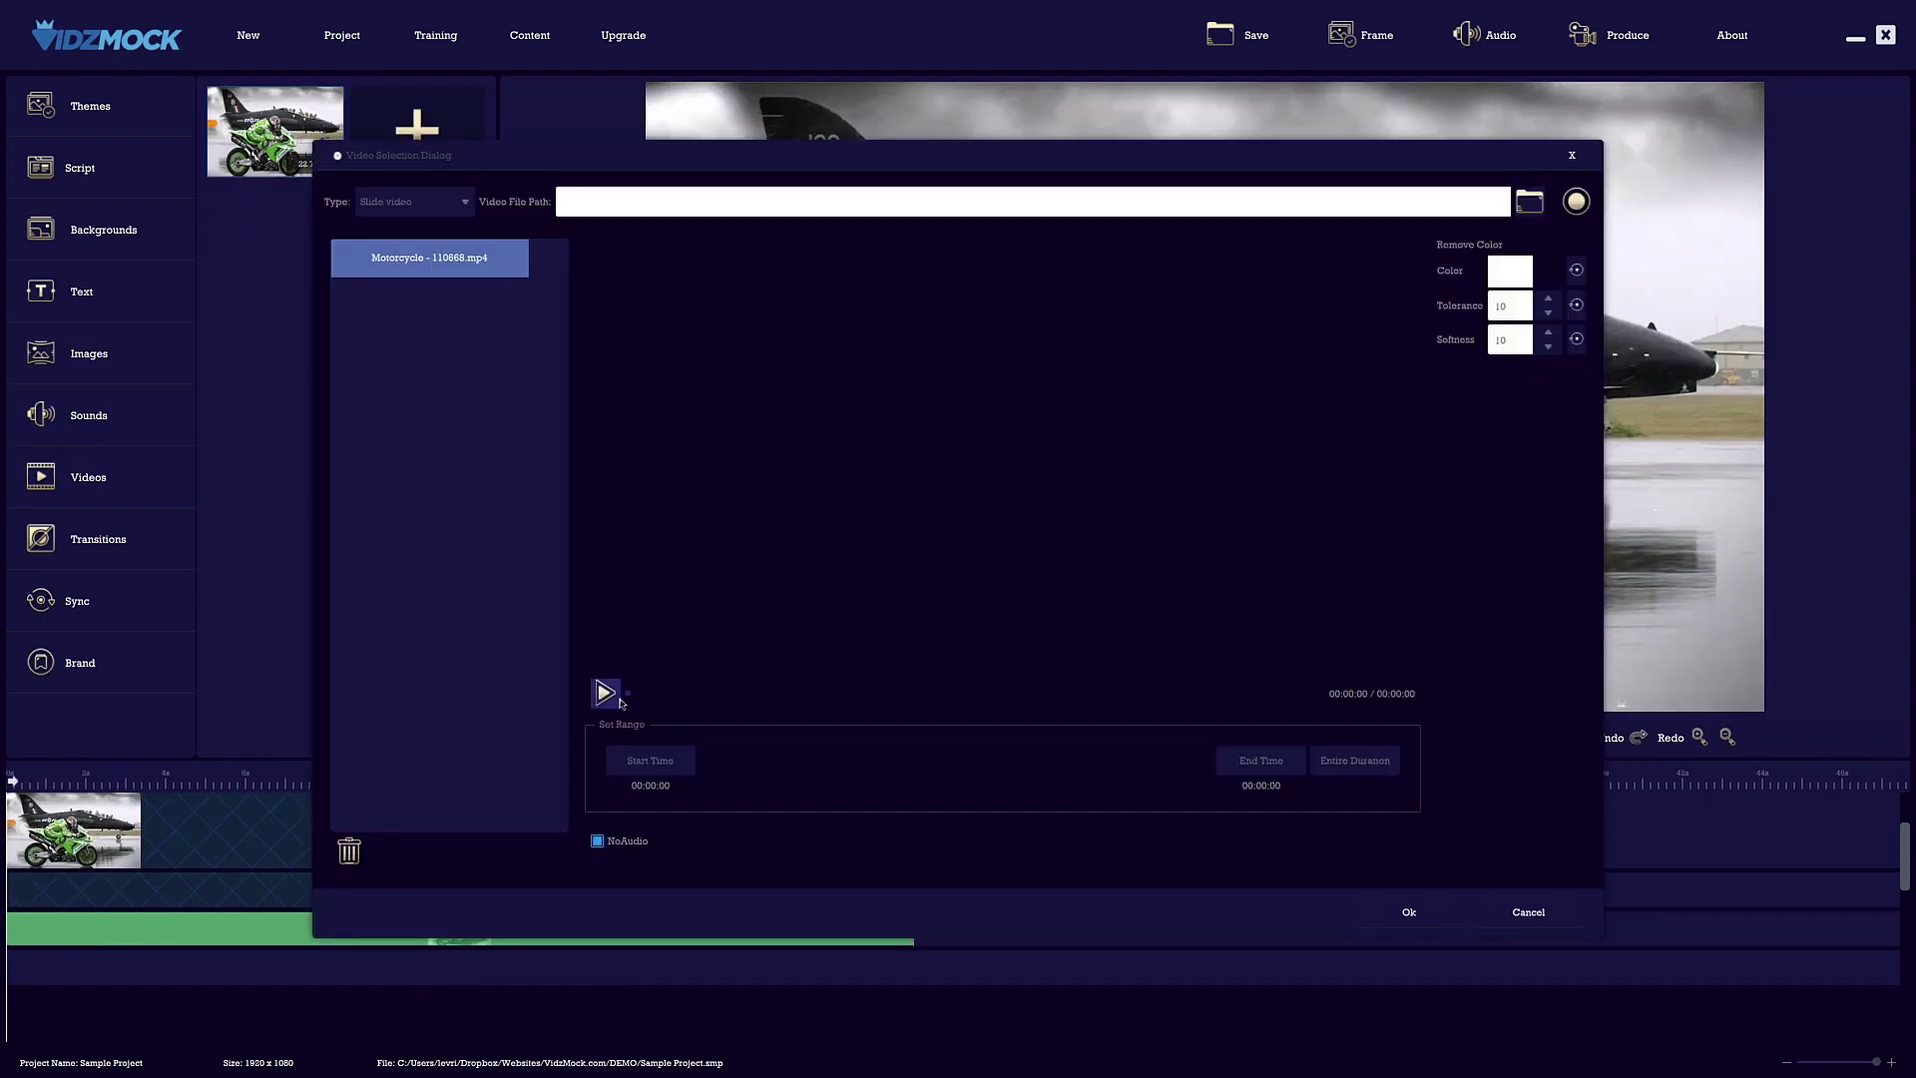
{"action": "left_click_drag", "start_coordinate": [649, 694], "coordinate": [683, 692]}
{"action": "left_click", "coordinate": [667, 760]}
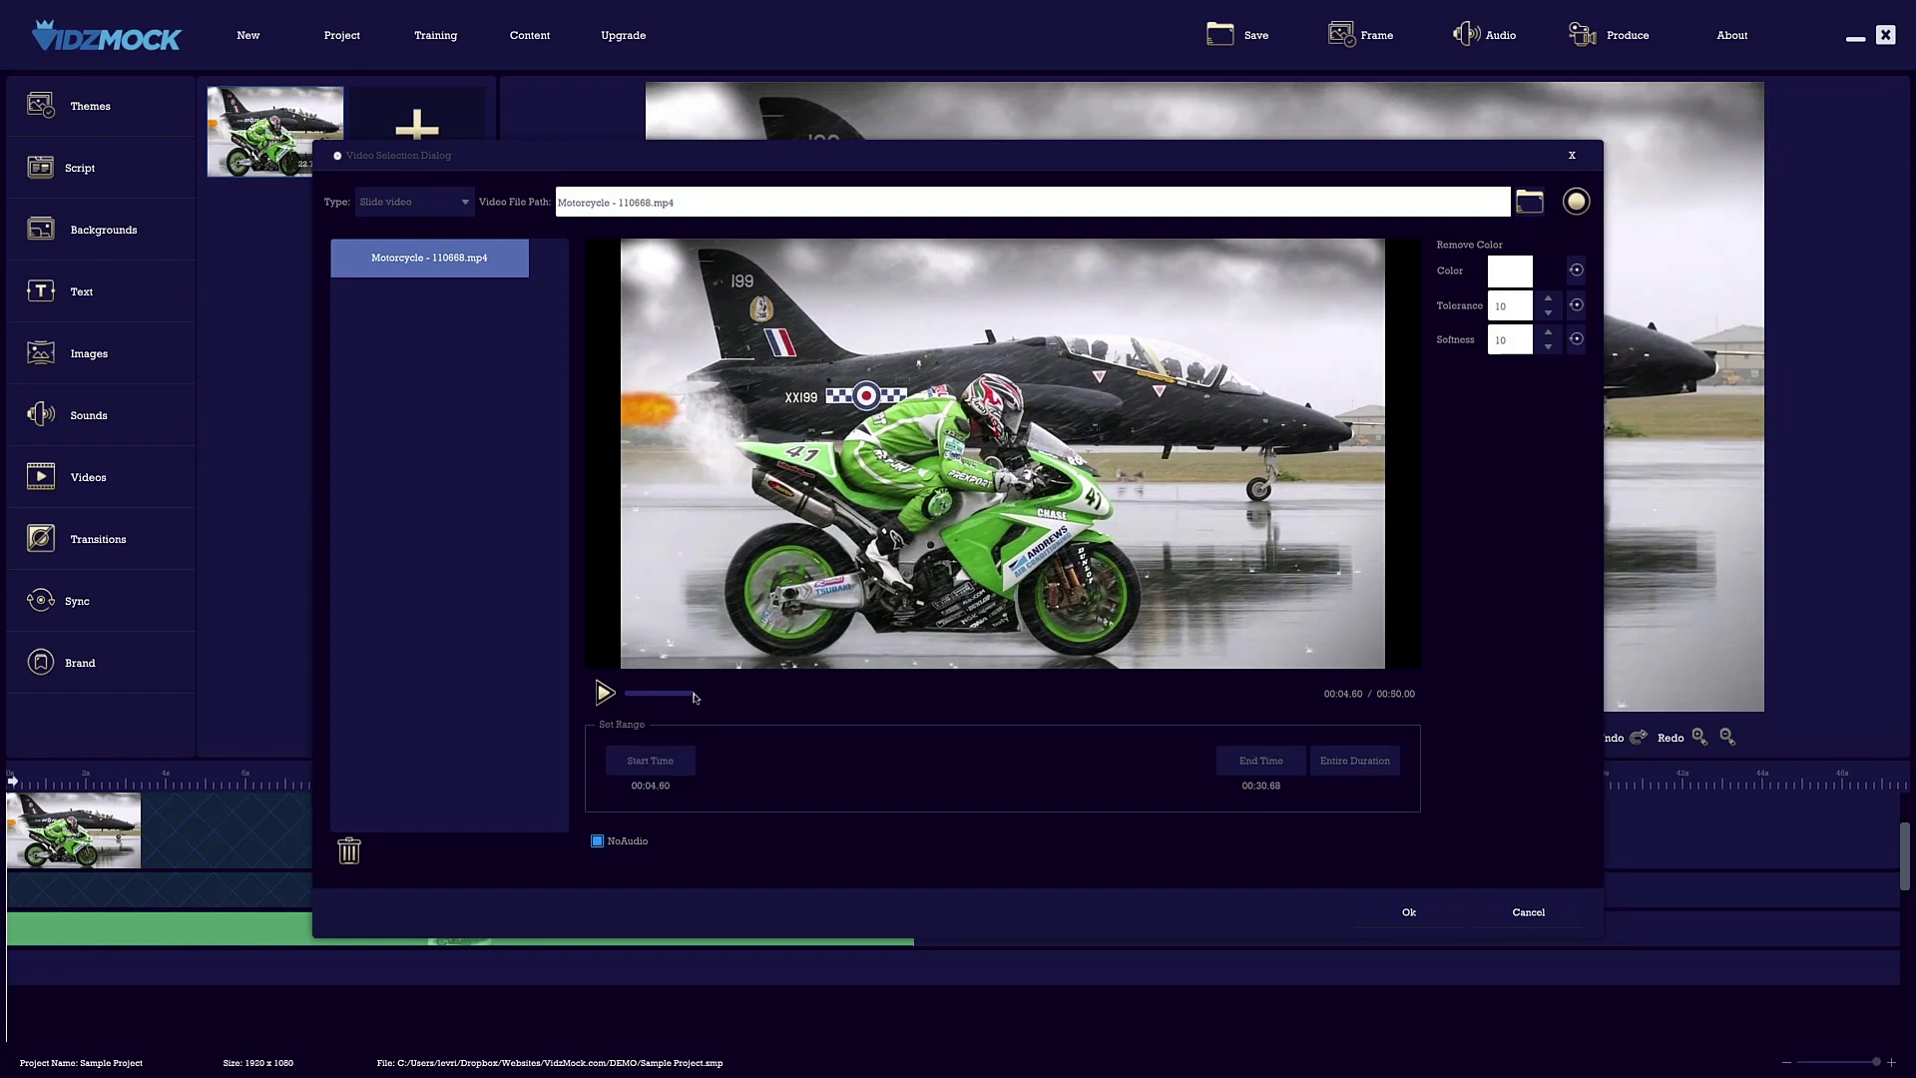
{"action": "left_click_drag", "start_coordinate": [961, 700], "coordinate": [982, 697]}
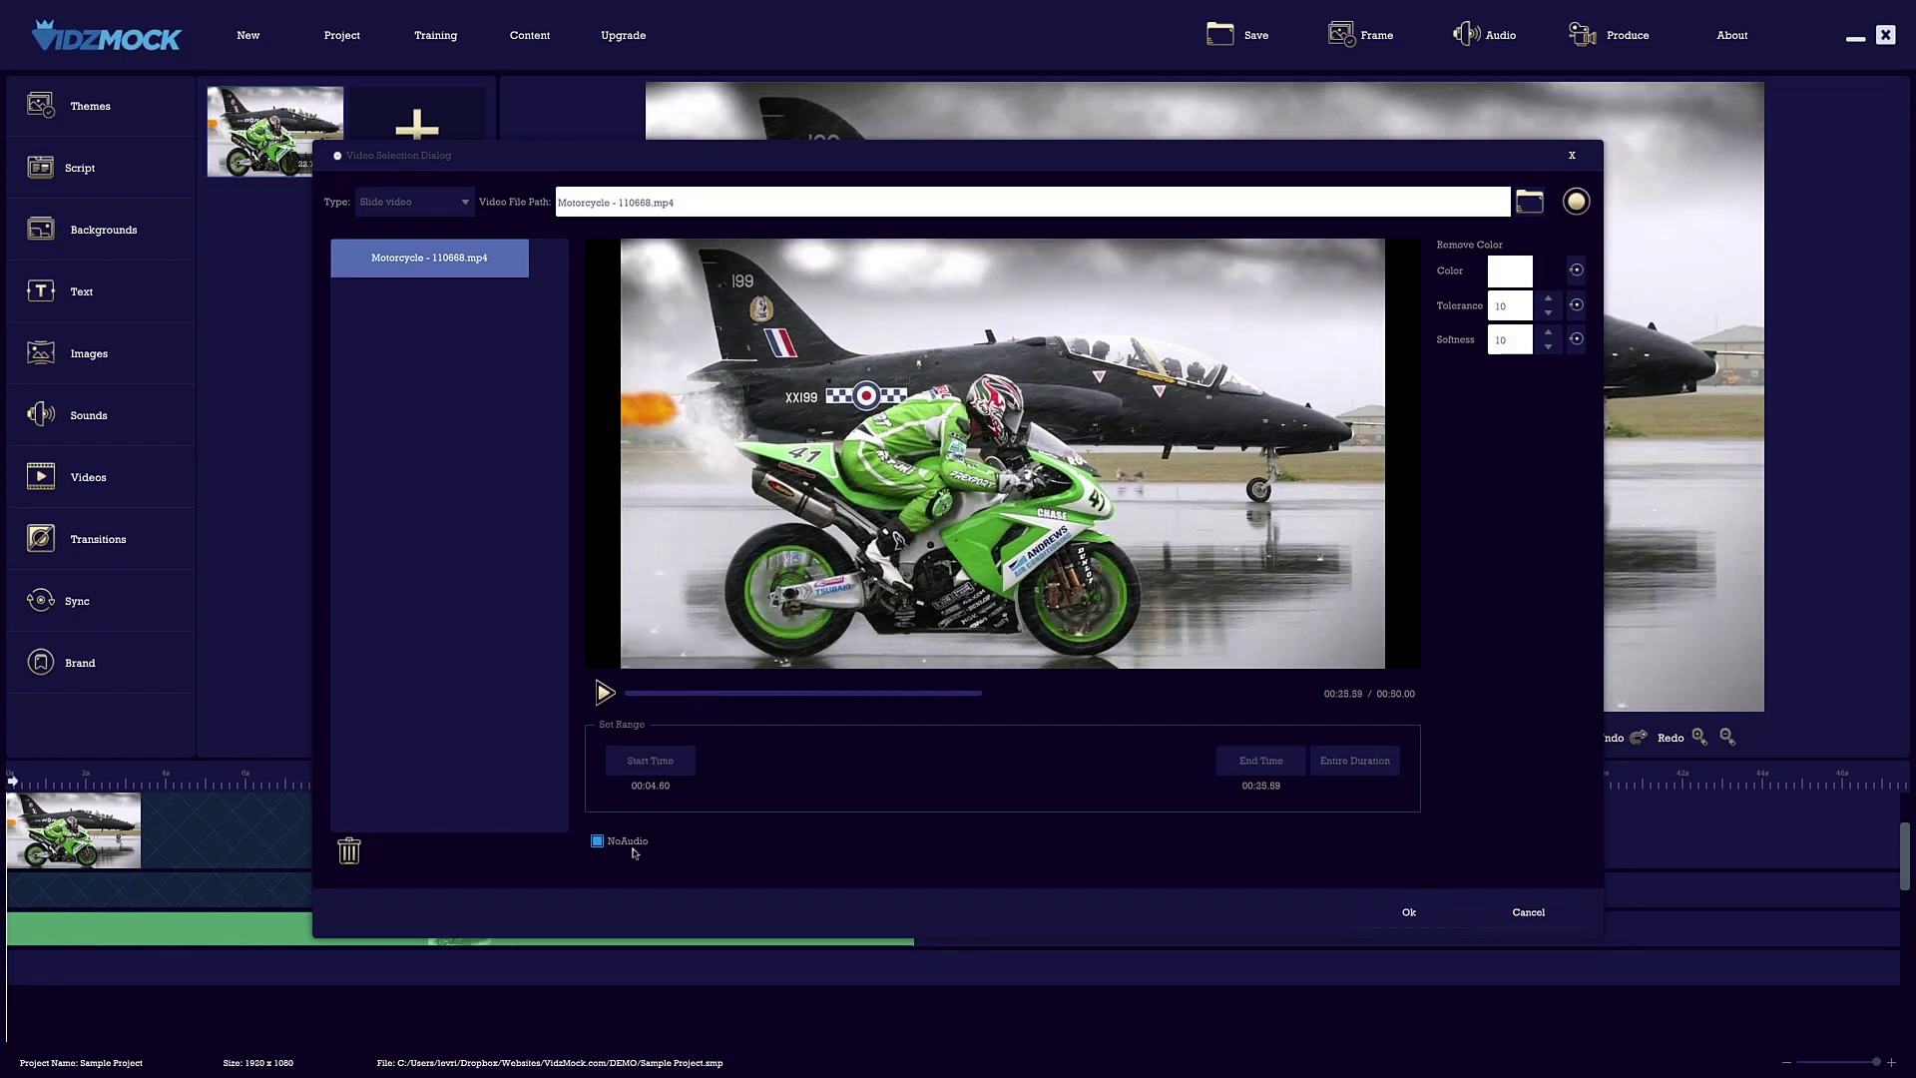
{"action": "left_click", "coordinate": [1407, 912]}
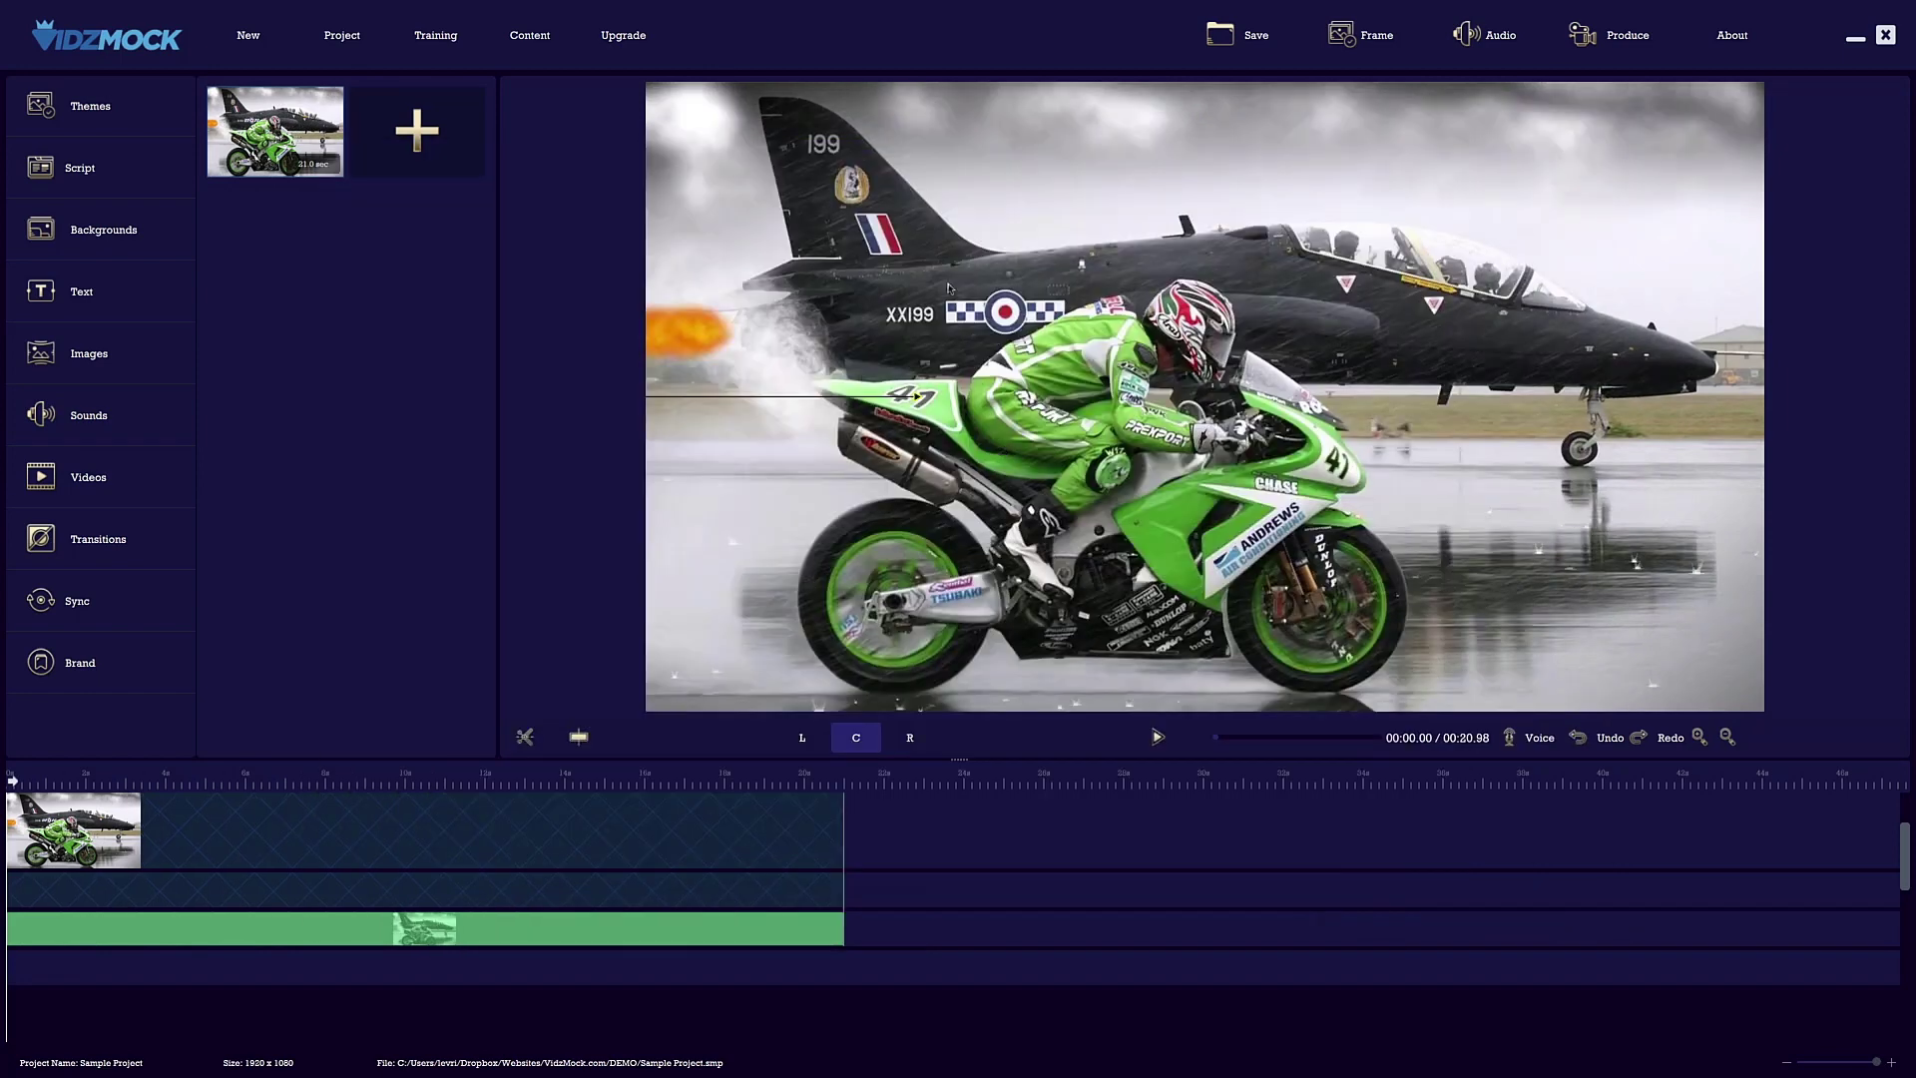
Step: Open the video export settings and choose Macbook1-straight.png as the mockup for the project
{"action": "left_click", "coordinate": [1609, 40]}
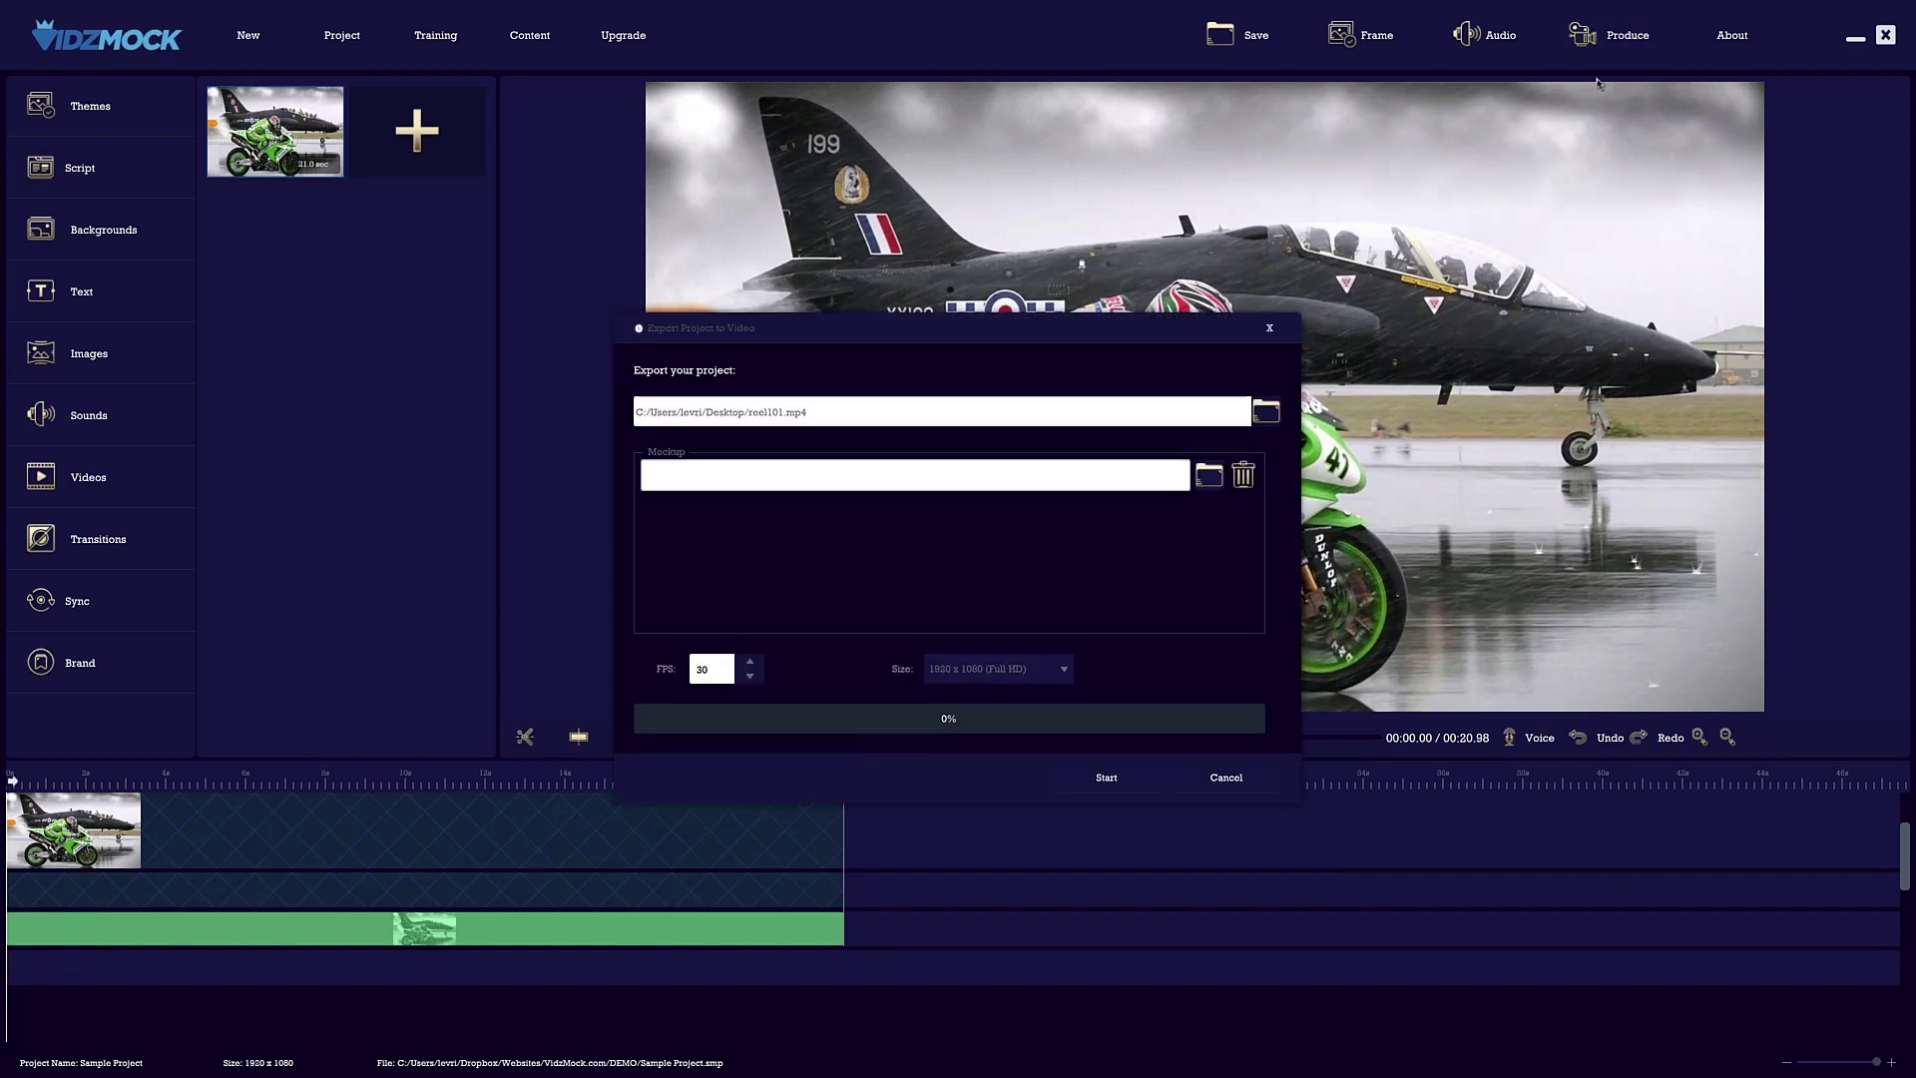
{"action": "left_click", "coordinate": [1210, 477]}
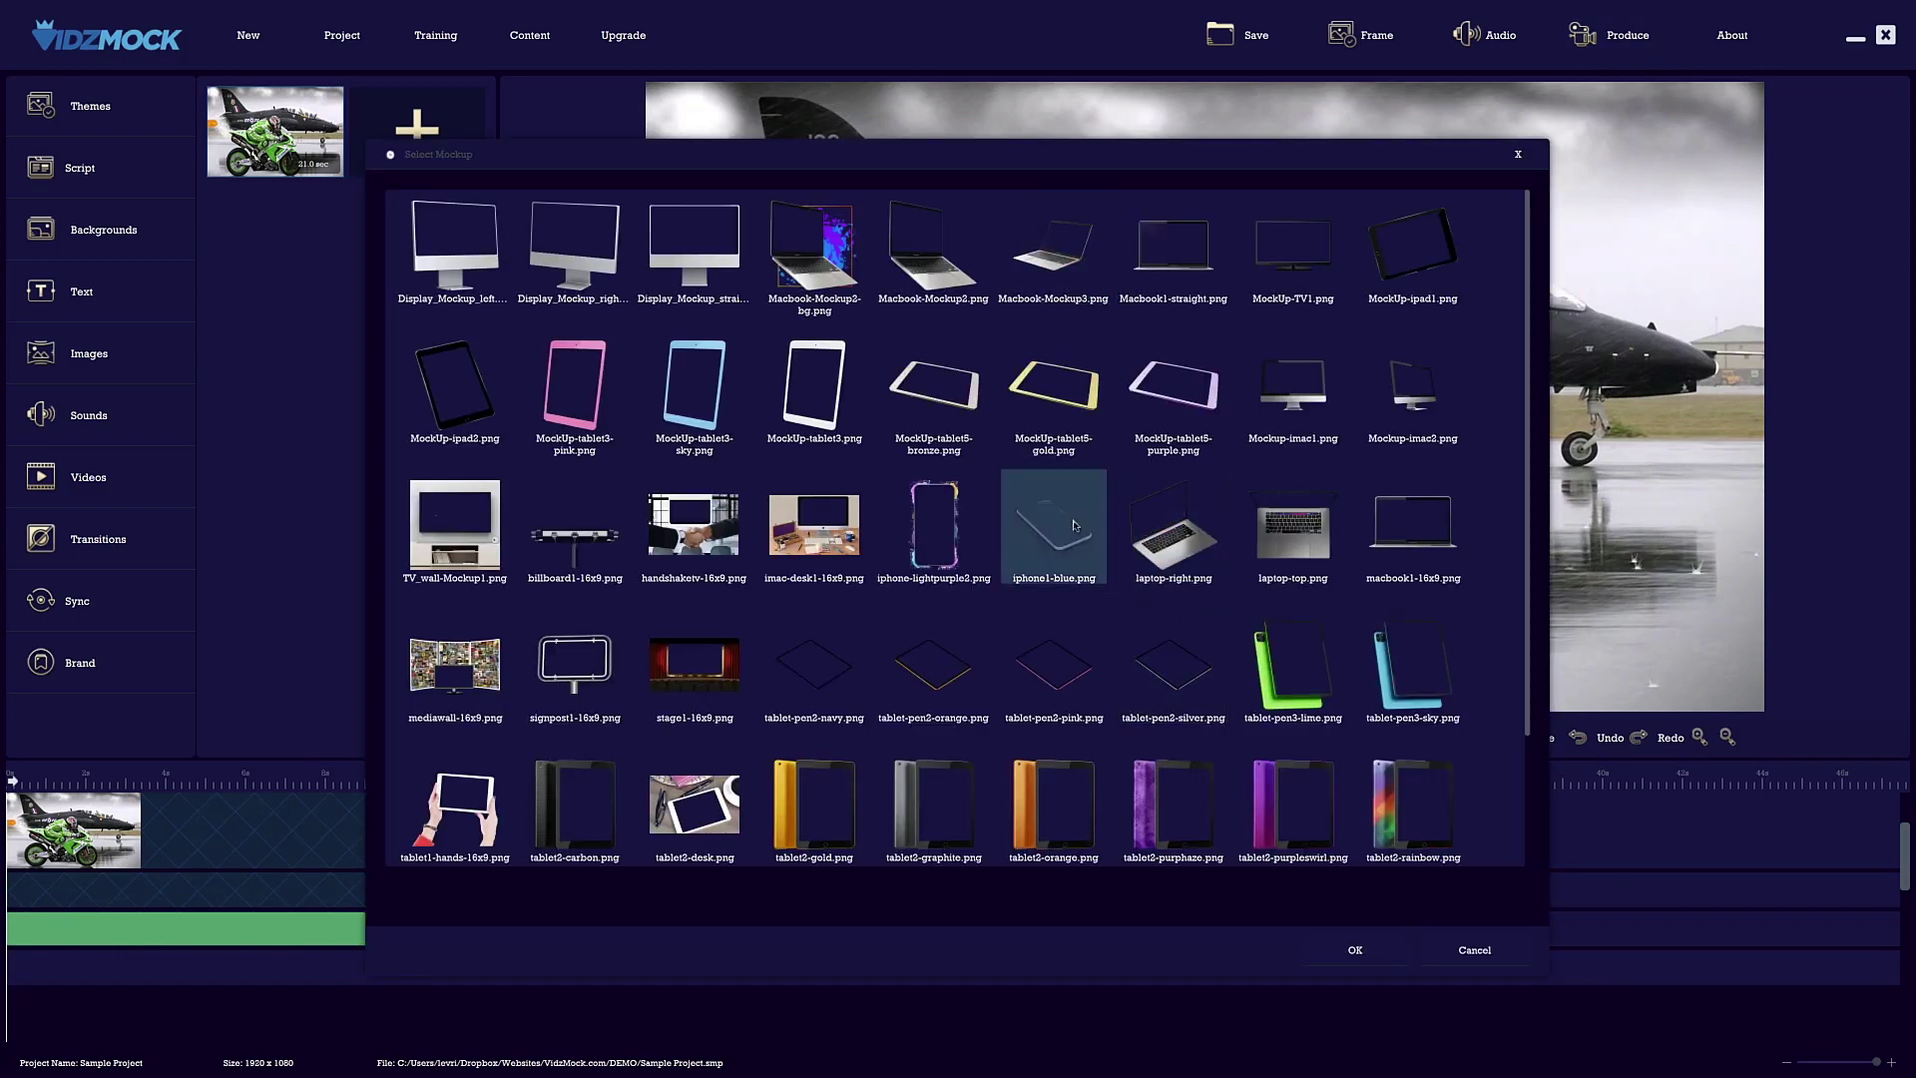
{"action": "left_click", "coordinate": [1181, 258]}
{"action": "left_click", "coordinate": [1391, 956]}
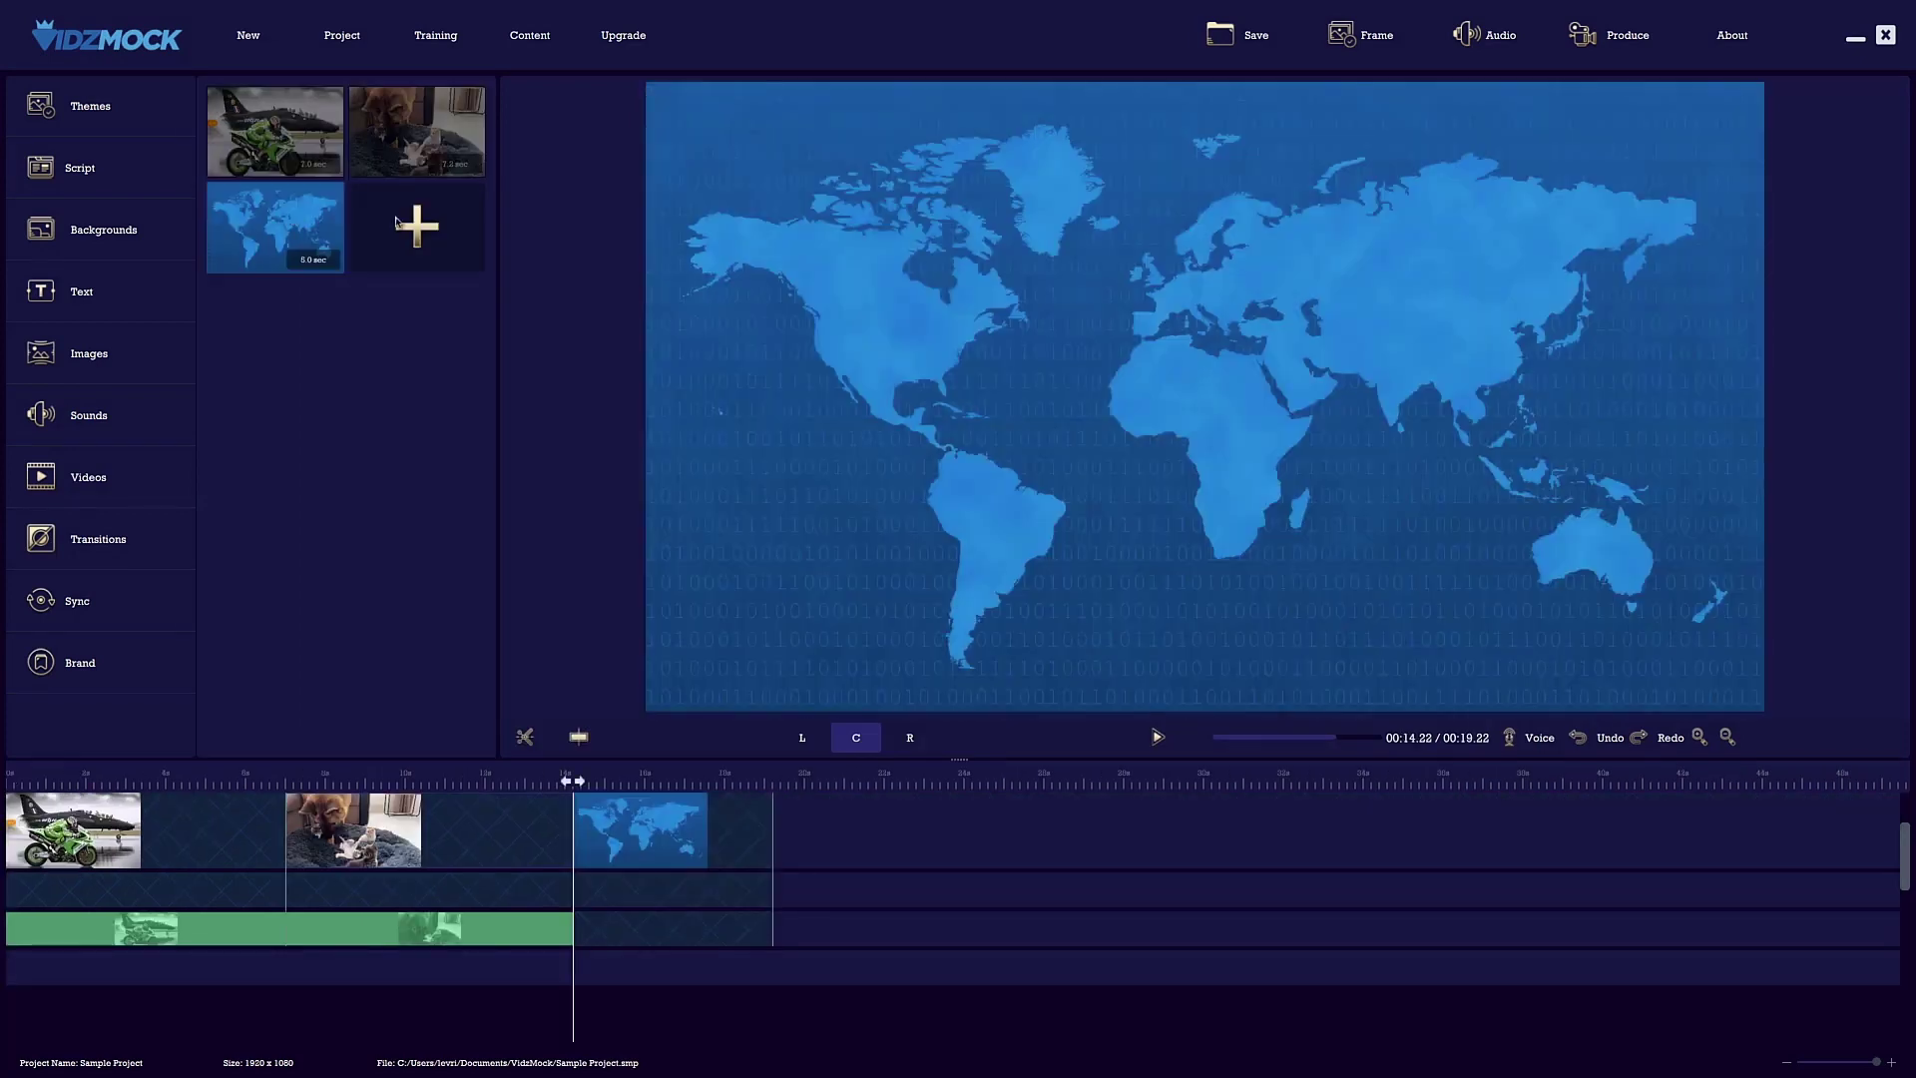
Step: Add nine new blank slides after the third slide
{"action": "left_click", "coordinate": [415, 228]}
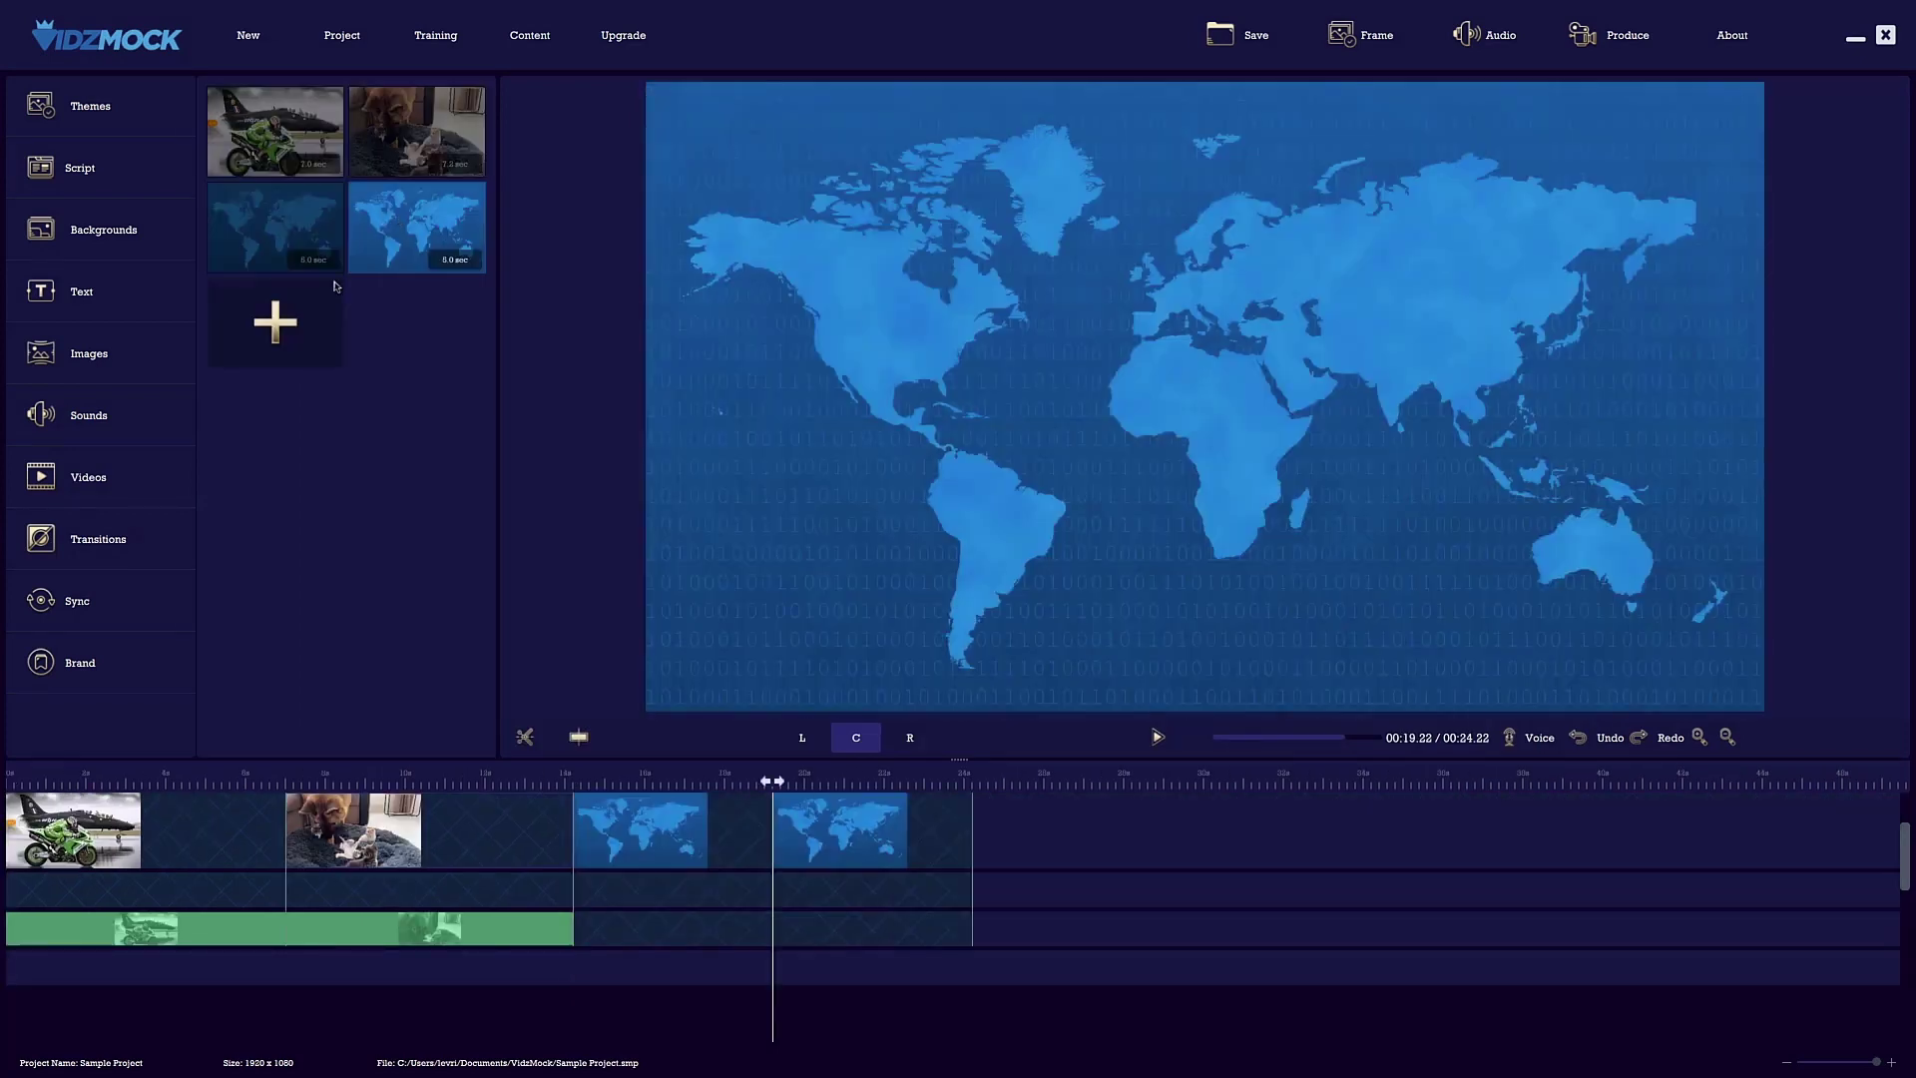
{"action": "left_click", "coordinate": [290, 319]}
{"action": "left_click", "coordinate": [398, 327]}
{"action": "left_click", "coordinate": [284, 415]}
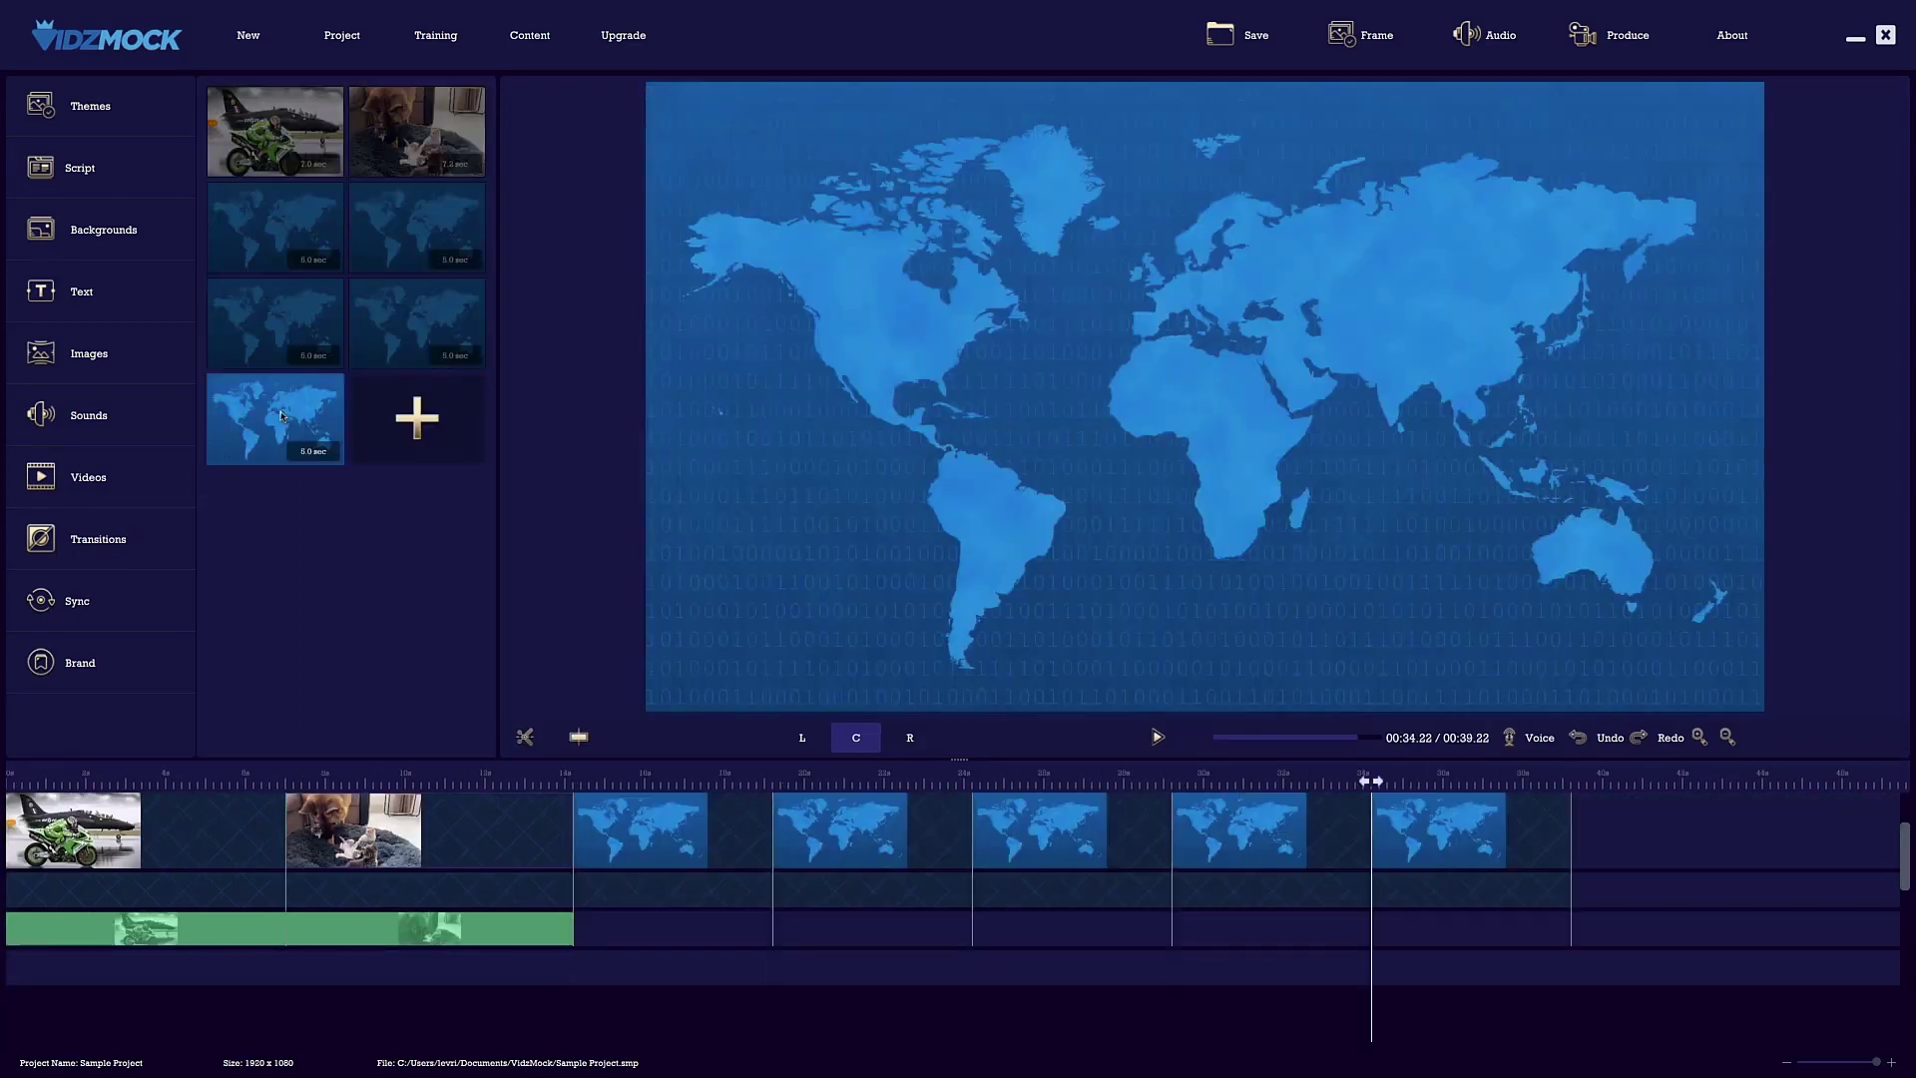
{"action": "left_click", "coordinate": [381, 461]}
{"action": "left_click", "coordinate": [310, 510]}
{"action": "left_click", "coordinate": [416, 529]}
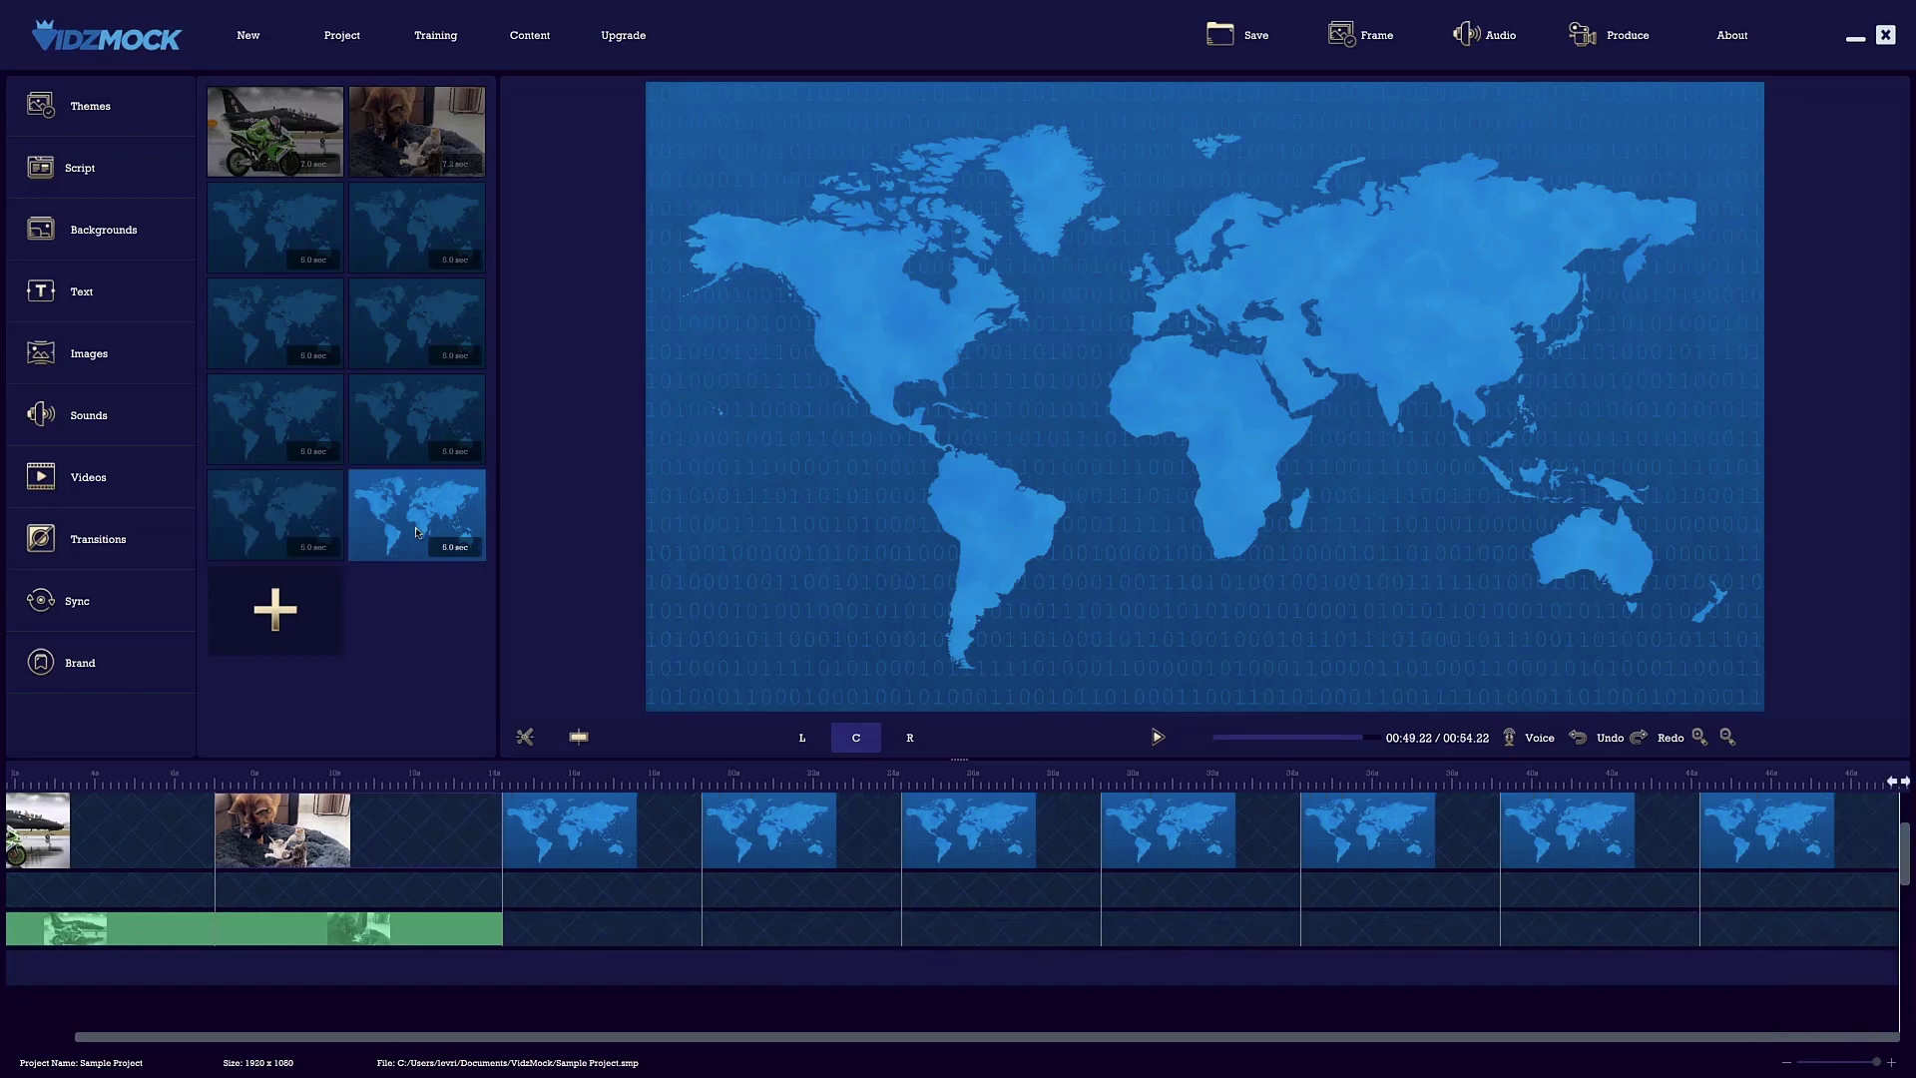
{"action": "left_click", "coordinate": [310, 610]}
{"action": "left_click", "coordinate": [417, 614]}
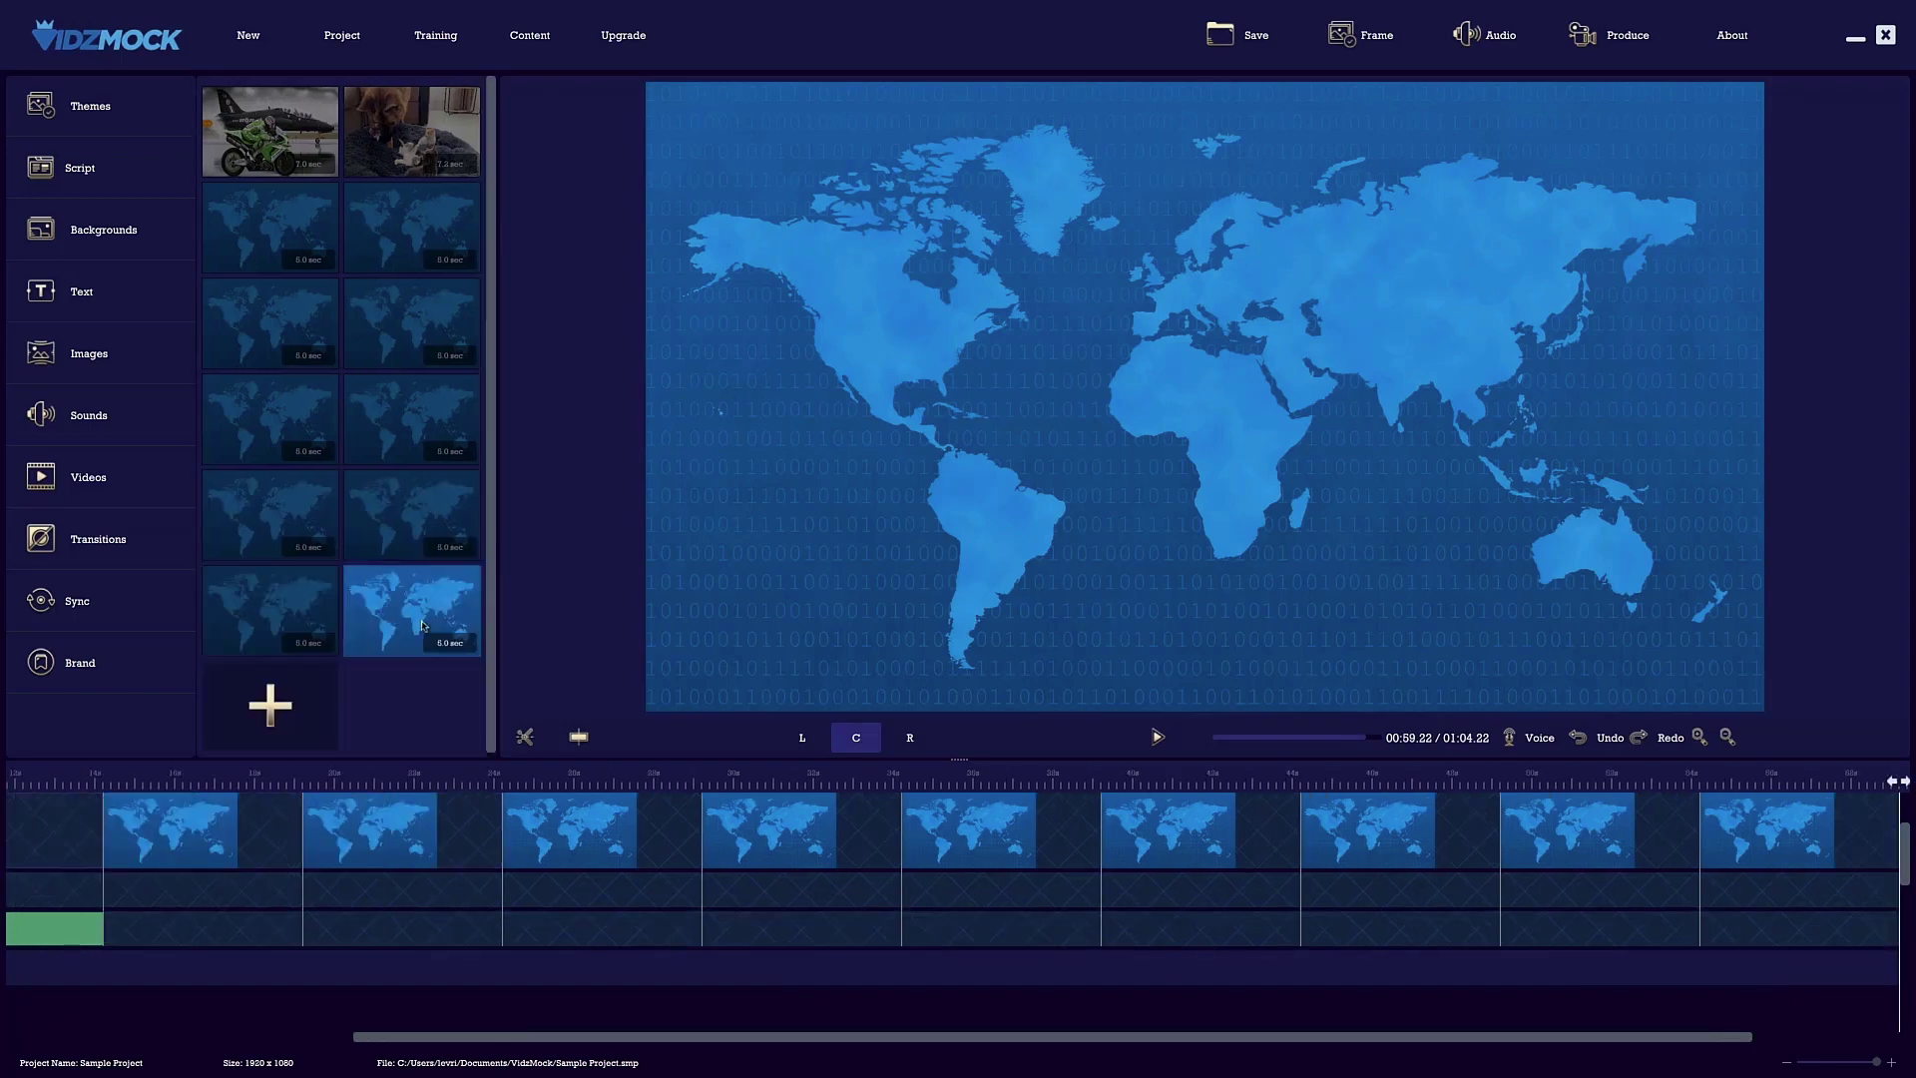
Step: Apply the built-in HighTech theme to the blank slides and set background4.jpg as the fifth slide's background
{"action": "left_click", "coordinate": [92, 107]}
{"action": "key", "text": "Down"}
{"action": "key", "text": "Down"}
{"action": "key", "text": "Down"}
{"action": "key", "text": "Down"}
{"action": "key", "text": "Down"}
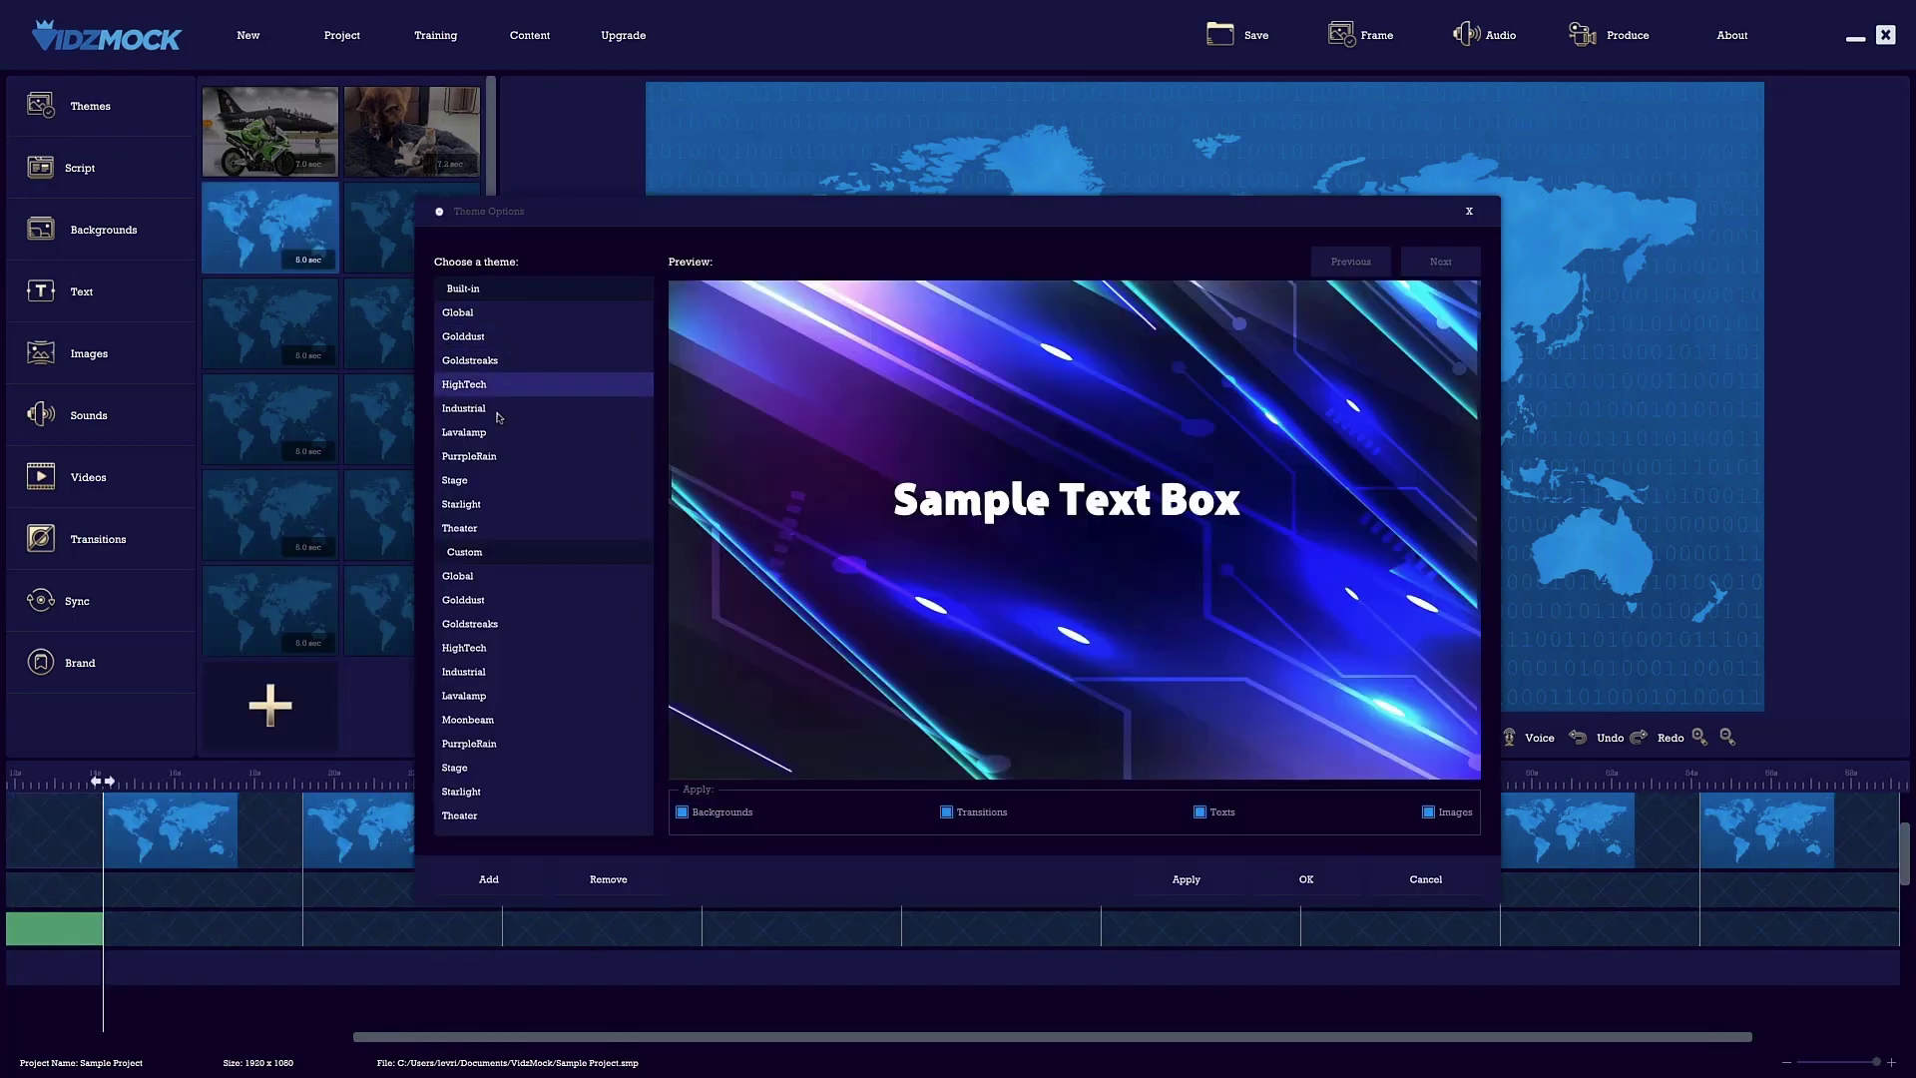
{"action": "left_click", "coordinate": [496, 461]}
{"action": "left_click", "coordinate": [493, 477]}
{"action": "left_click", "coordinate": [1327, 882]}
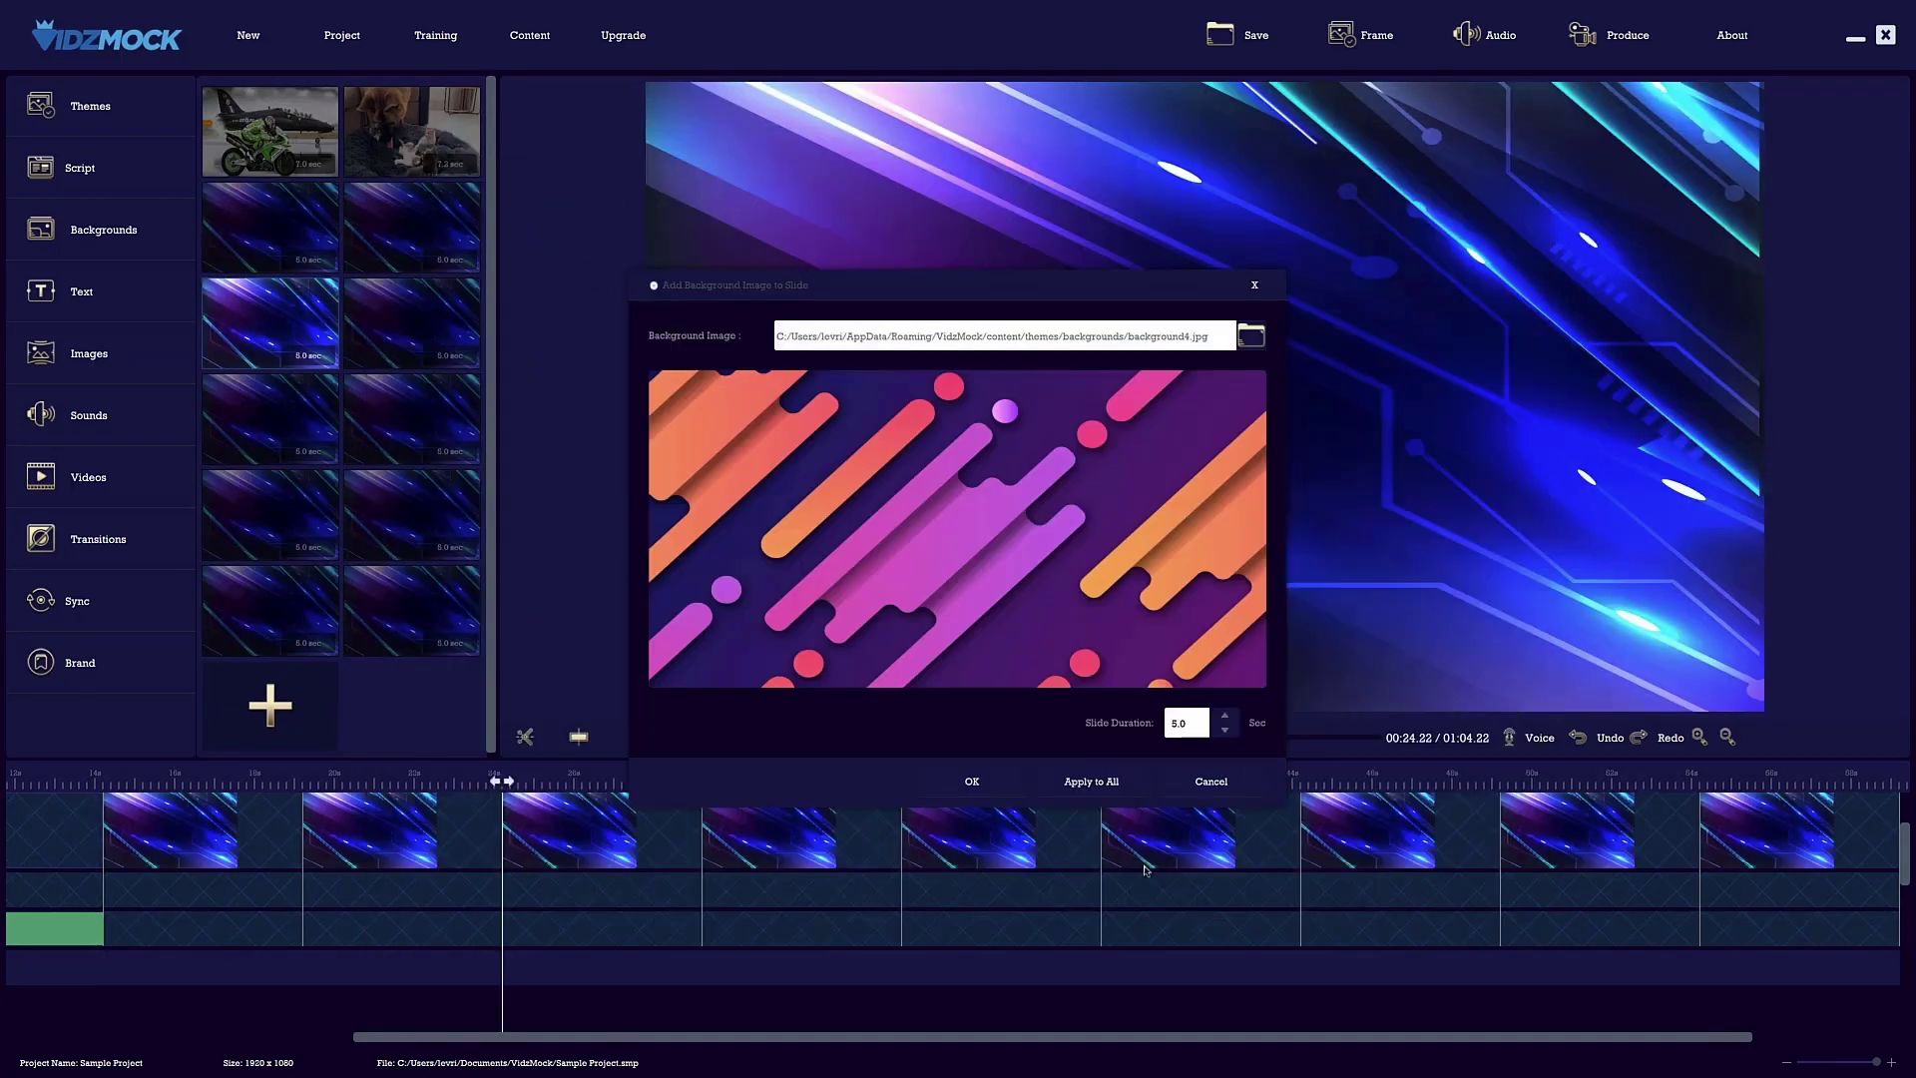
{"action": "left_click", "coordinate": [967, 782]}
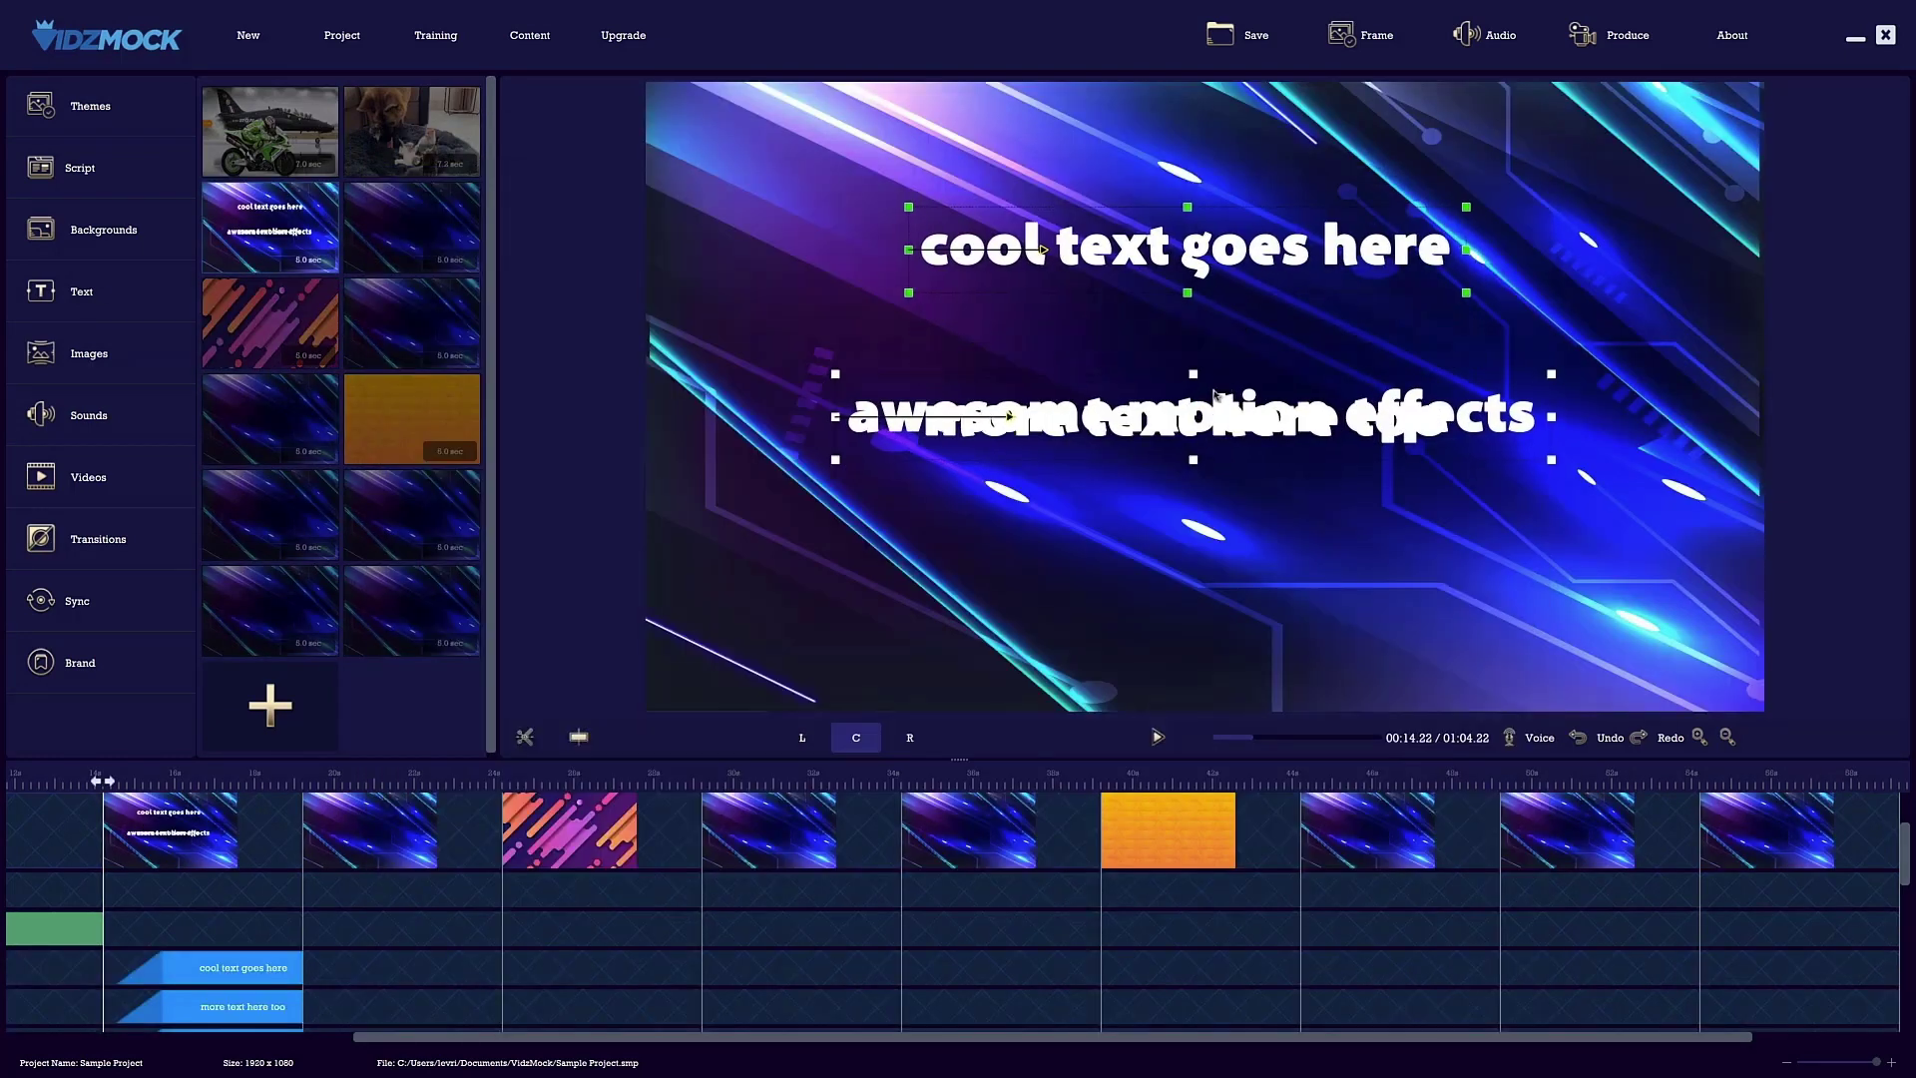
Step: Stack the three text lines without overlap on the third slide and restyle "more text here too" with a different font and yellow colour
{"action": "left_click_drag", "start_coordinate": [1230, 420], "coordinate": [1230, 359]}
{"action": "left_click_drag", "start_coordinate": [1237, 542], "coordinate": [1238, 448]}
{"action": "left_click", "coordinate": [1255, 360]}
{"action": "double_click", "coordinate": [1255, 360]}
{"action": "left_click", "coordinate": [777, 727]}
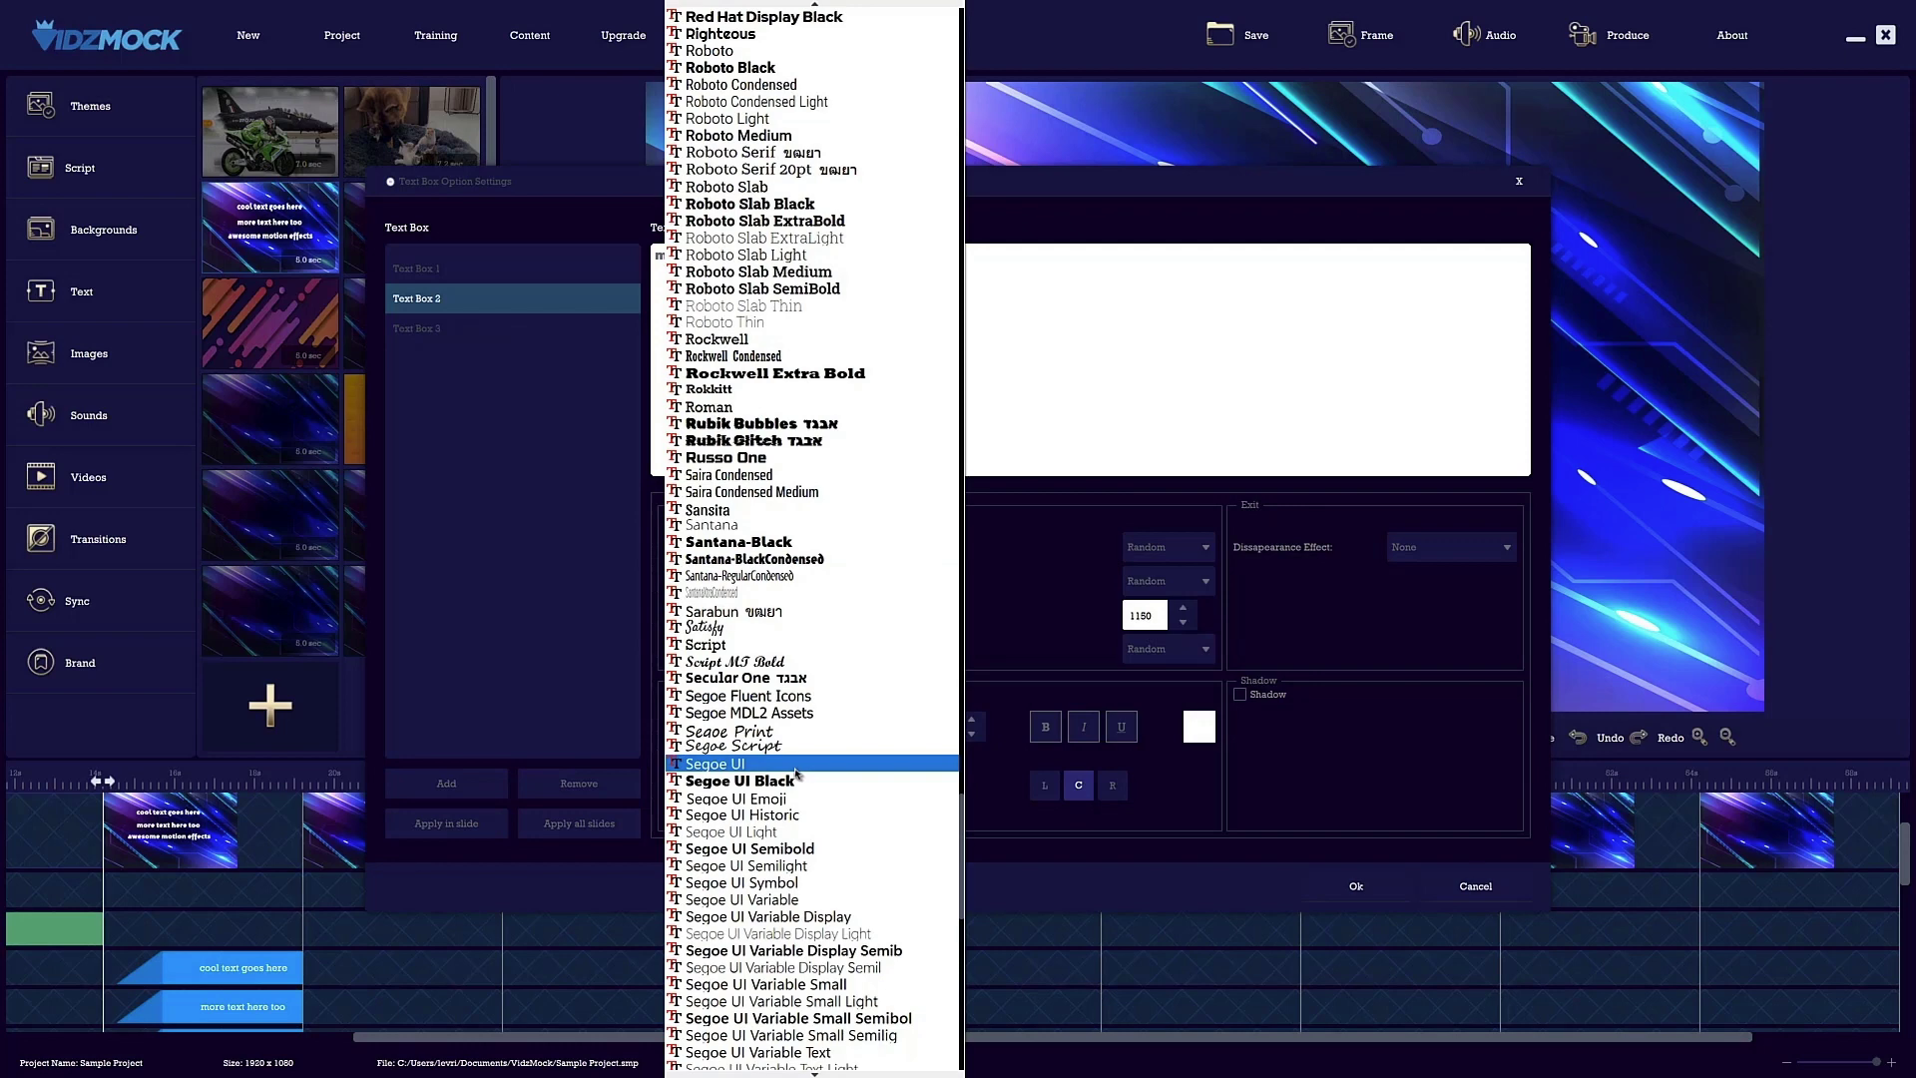
{"action": "left_click", "coordinate": [797, 781]}
{"action": "left_click", "coordinate": [1194, 732]}
{"action": "left_click", "coordinate": [918, 479]}
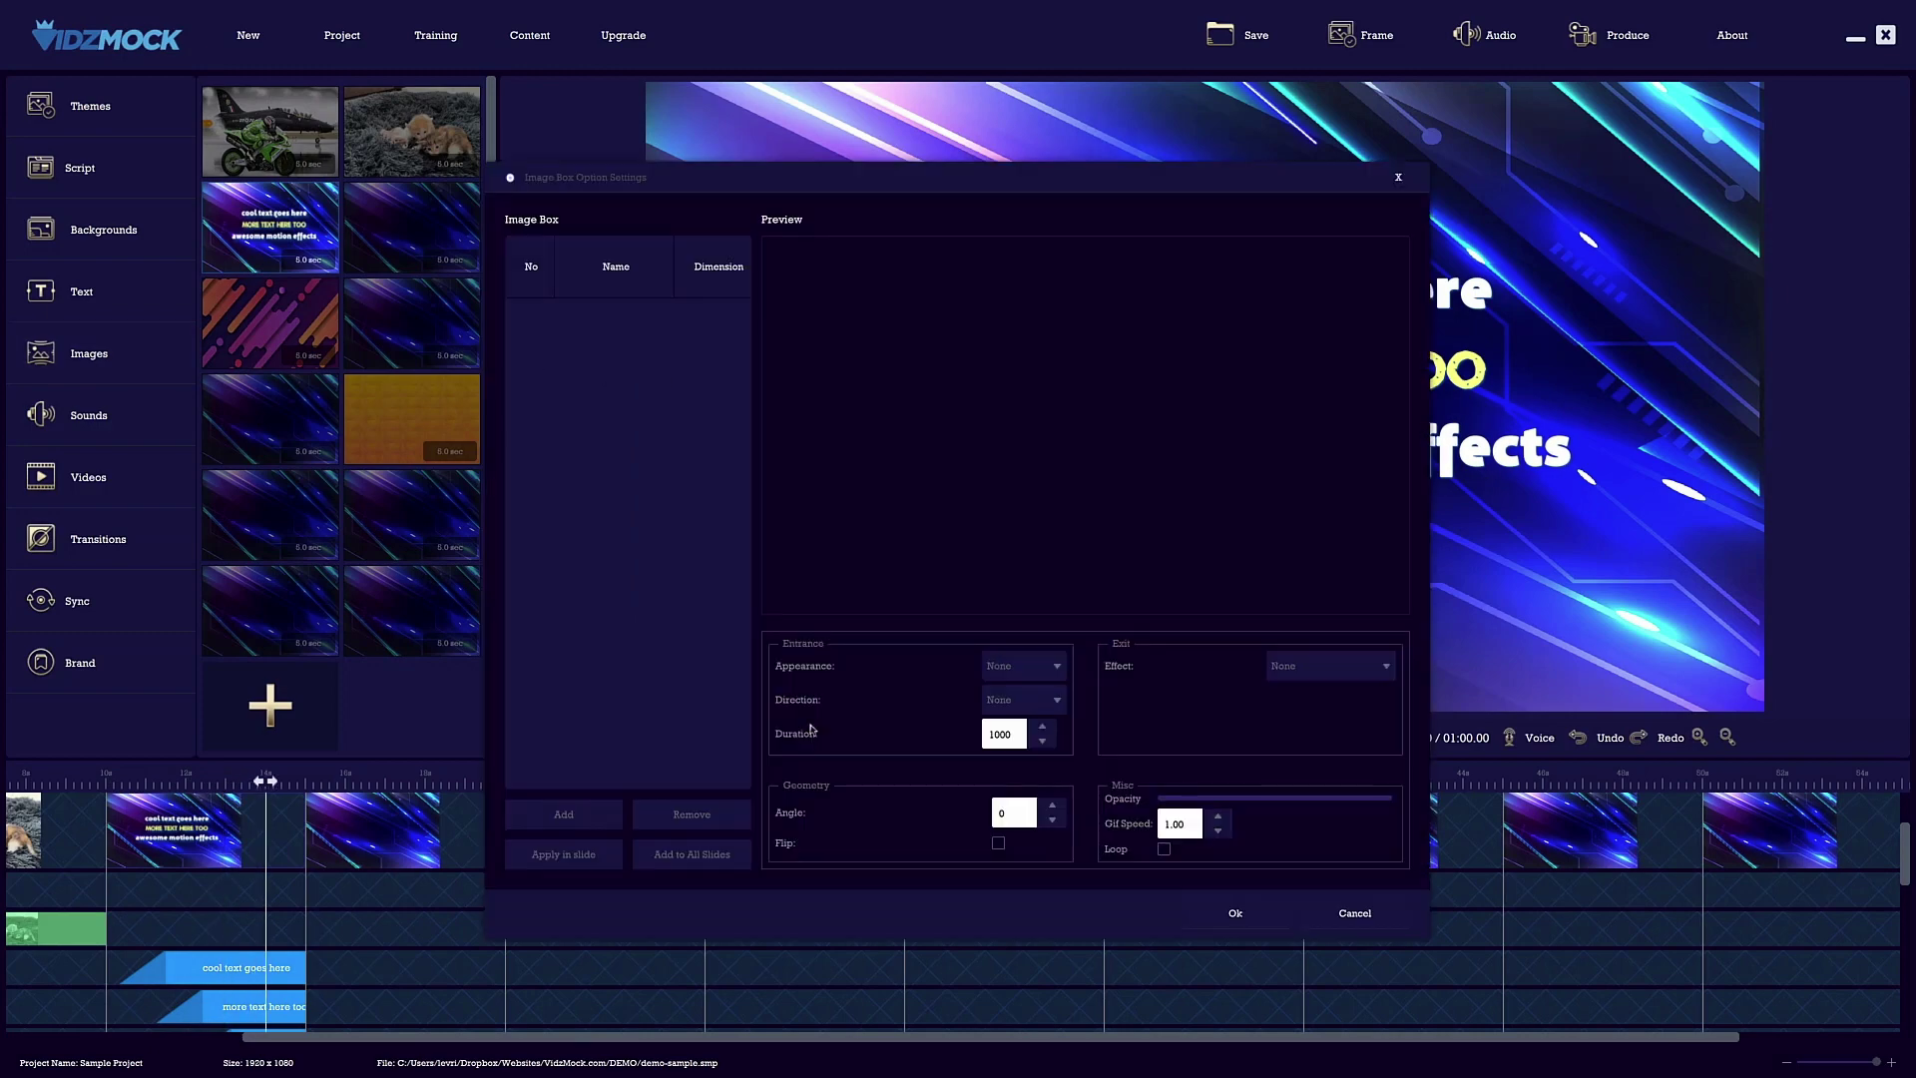
Step: Add the image splat3.png from the Shapes category to the third slide
{"action": "left_click", "coordinate": [564, 814]}
{"action": "scroll", "coordinate": [1181, 502], "scroll_direction": "down", "scroll_amount": 5}
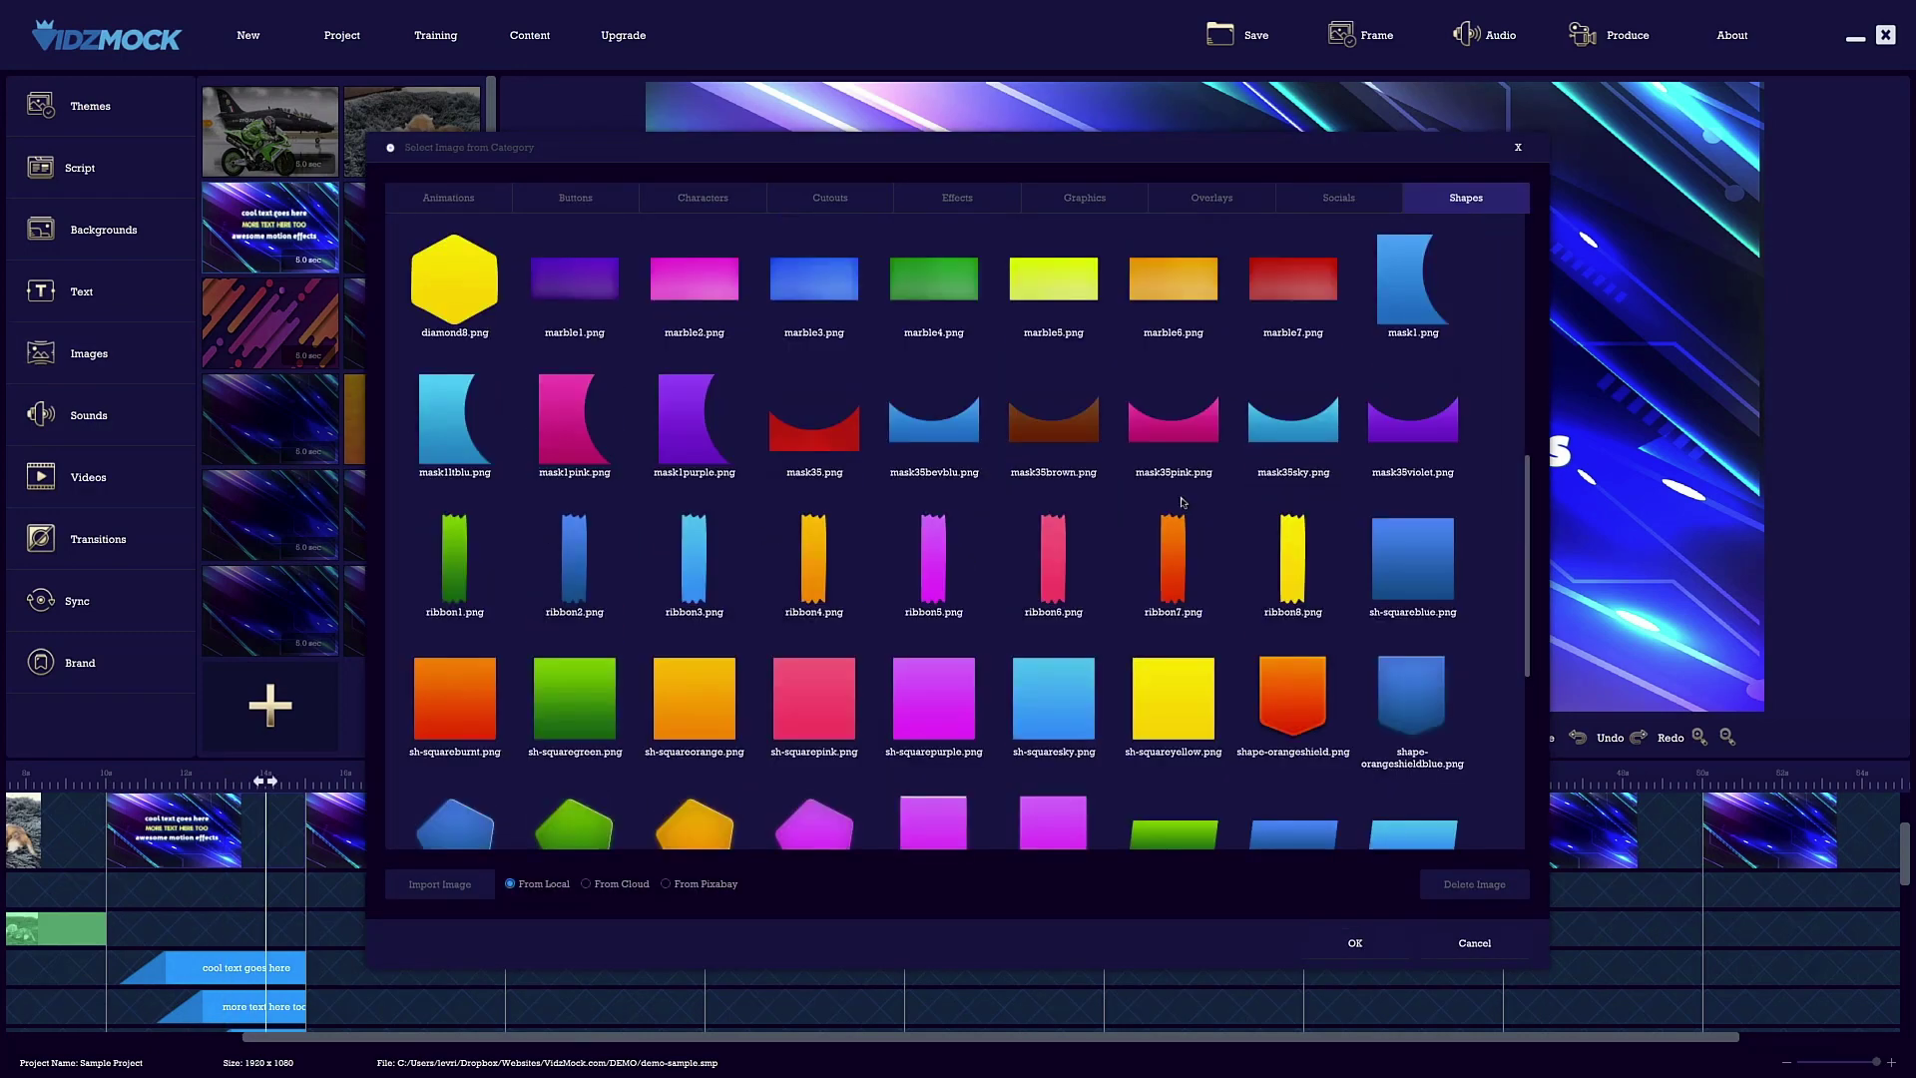
{"action": "scroll", "coordinate": [1182, 502], "scroll_direction": "down", "scroll_amount": 5}
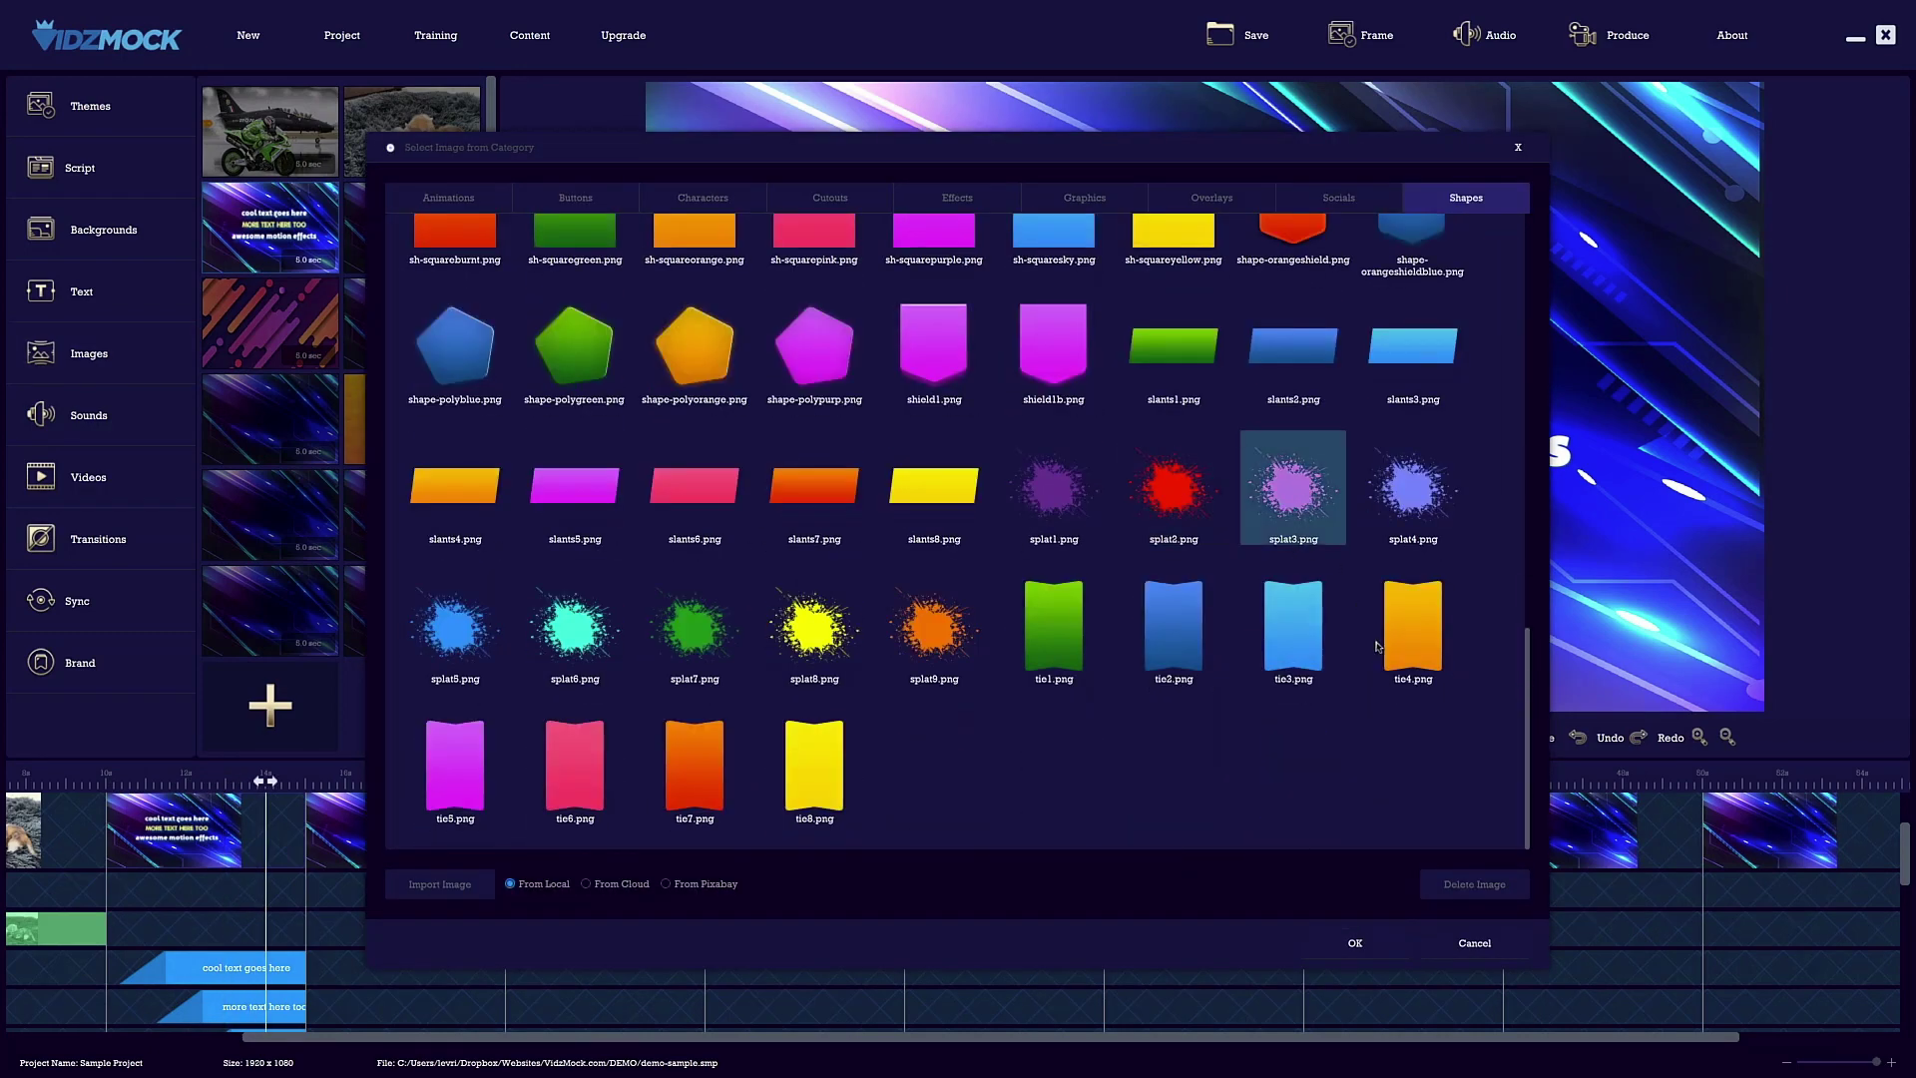
{"action": "left_click", "coordinate": [1373, 943]}
Step: Set the splat image's entrance appearance to Fade in and place it on the slide
{"action": "left_click", "coordinate": [1024, 671]}
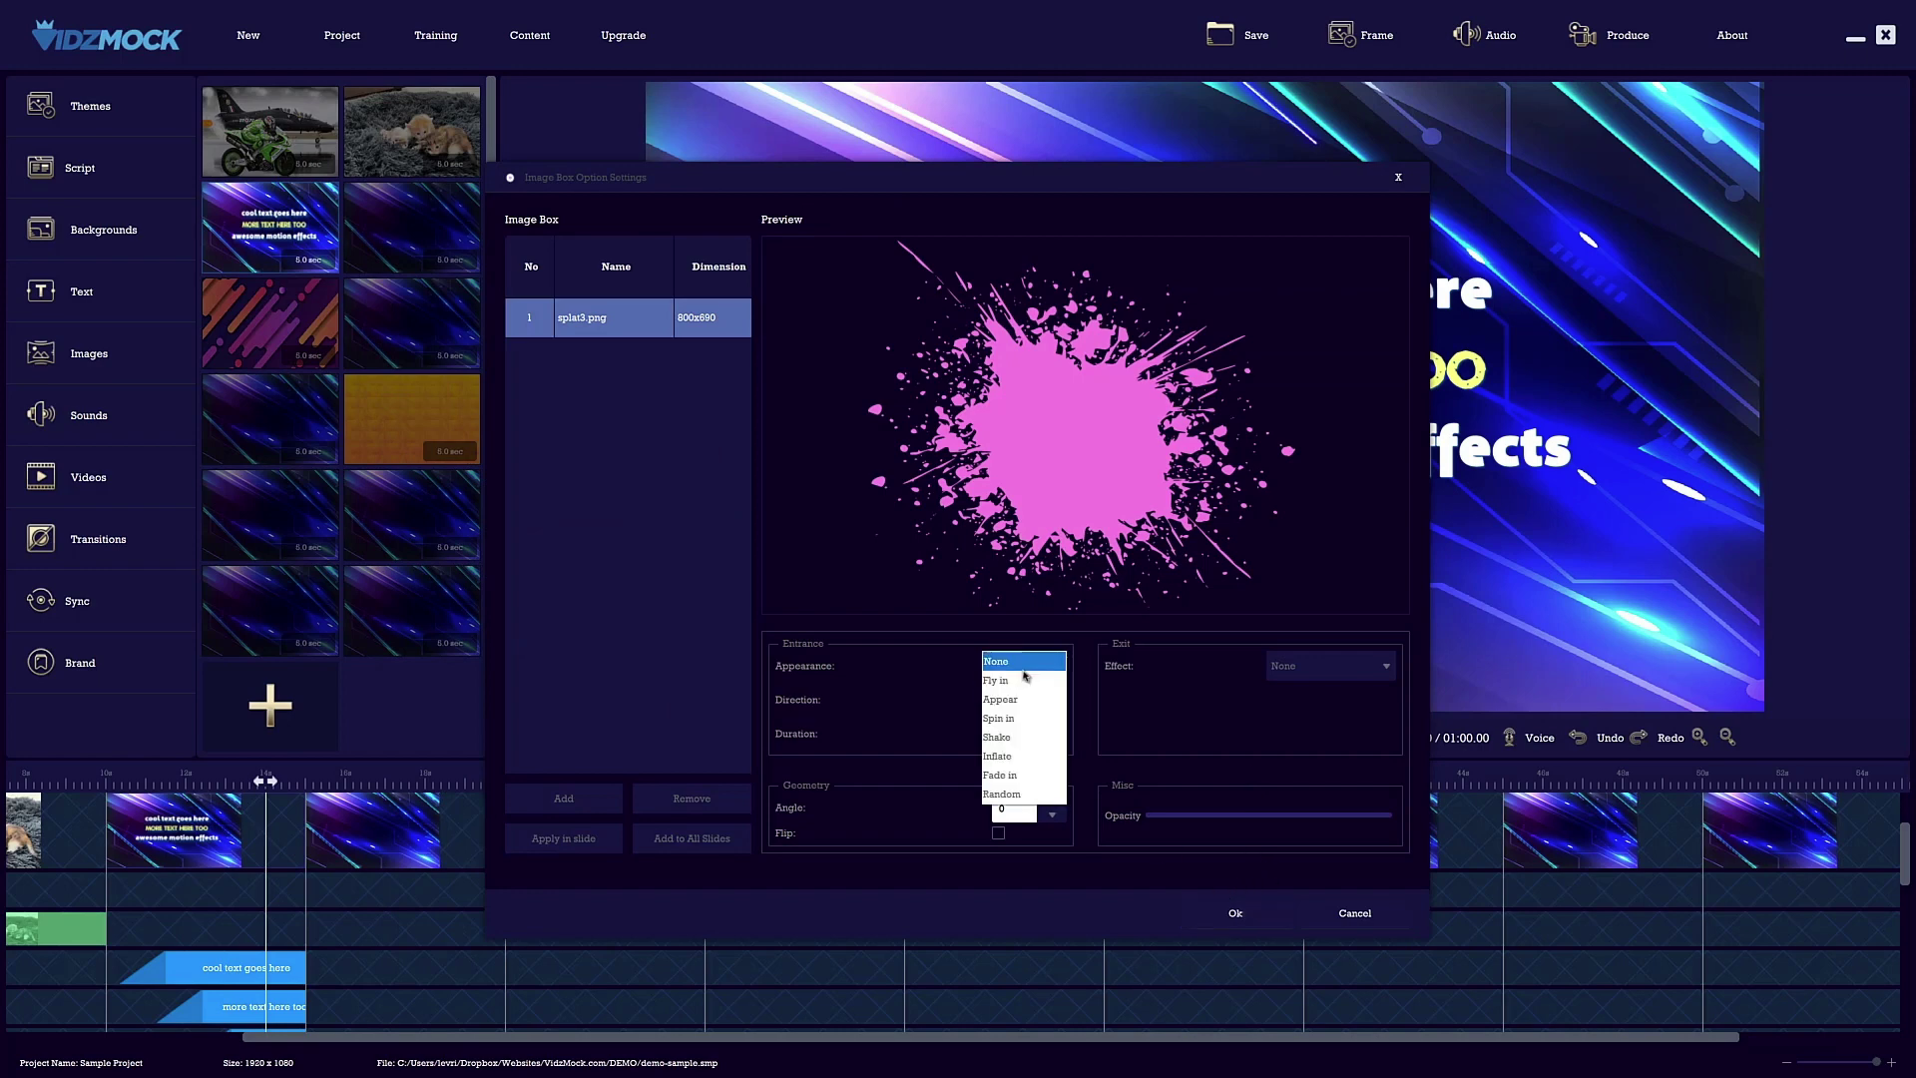
{"action": "left_click", "coordinate": [1022, 680]}
{"action": "left_click", "coordinate": [1022, 676]}
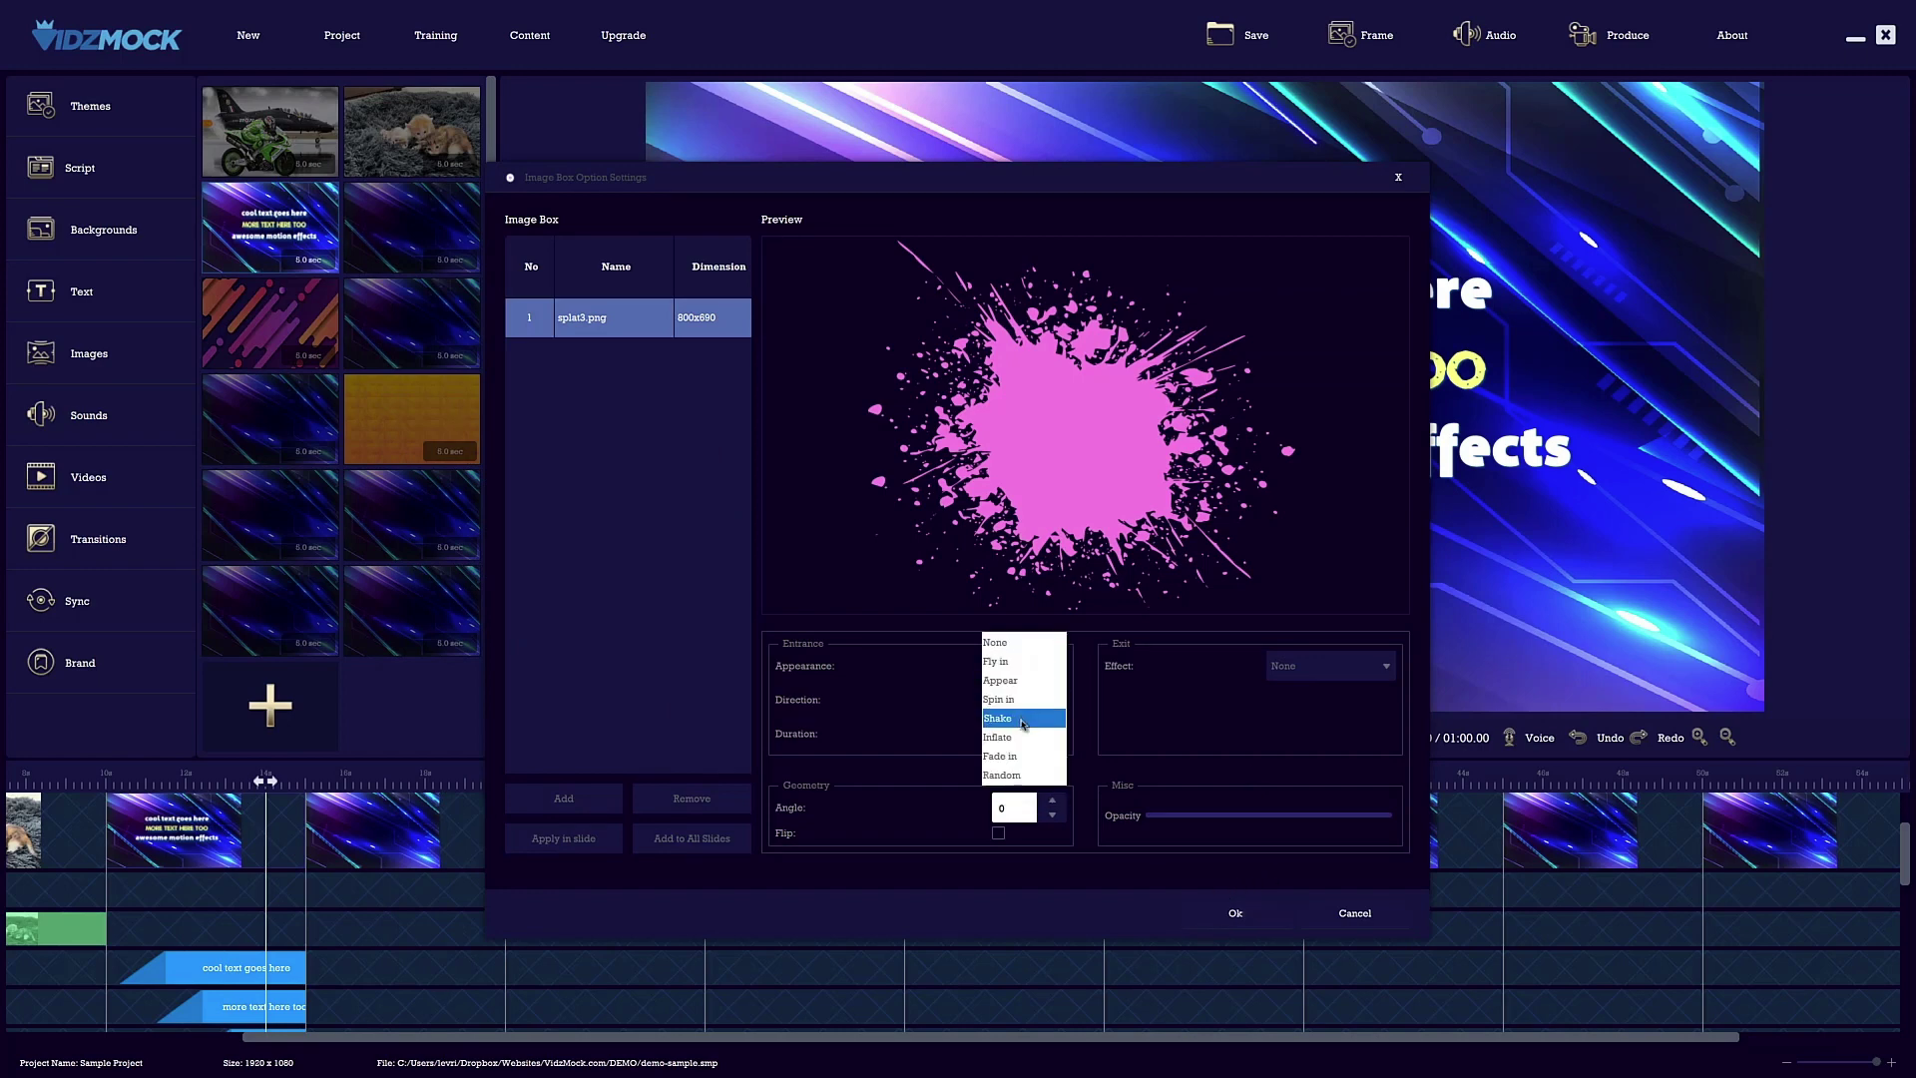
{"action": "left_click", "coordinate": [1013, 756]}
{"action": "left_click", "coordinate": [1235, 914]}
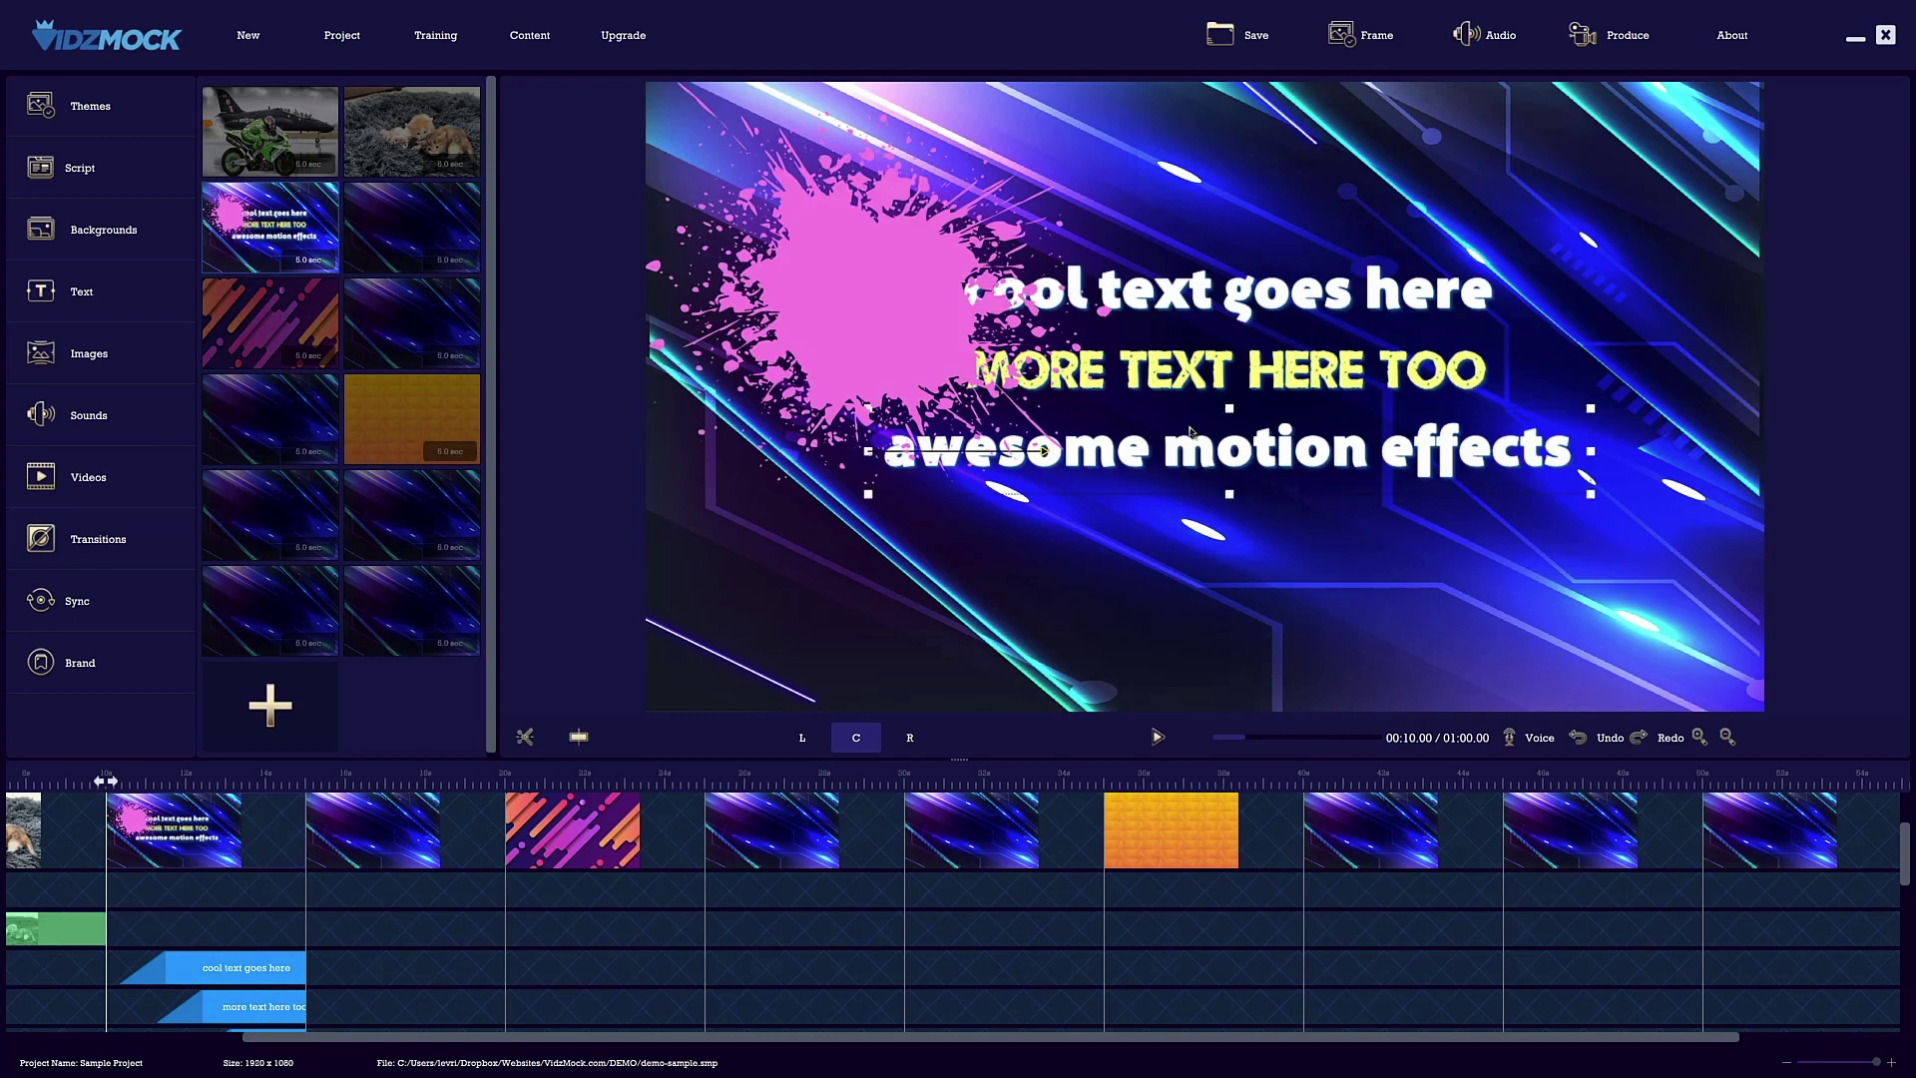
Step: Move the pink splat over the centre of the text lines and enlarge it
{"action": "left_click_drag", "start_coordinate": [838, 263], "coordinate": [1273, 343]}
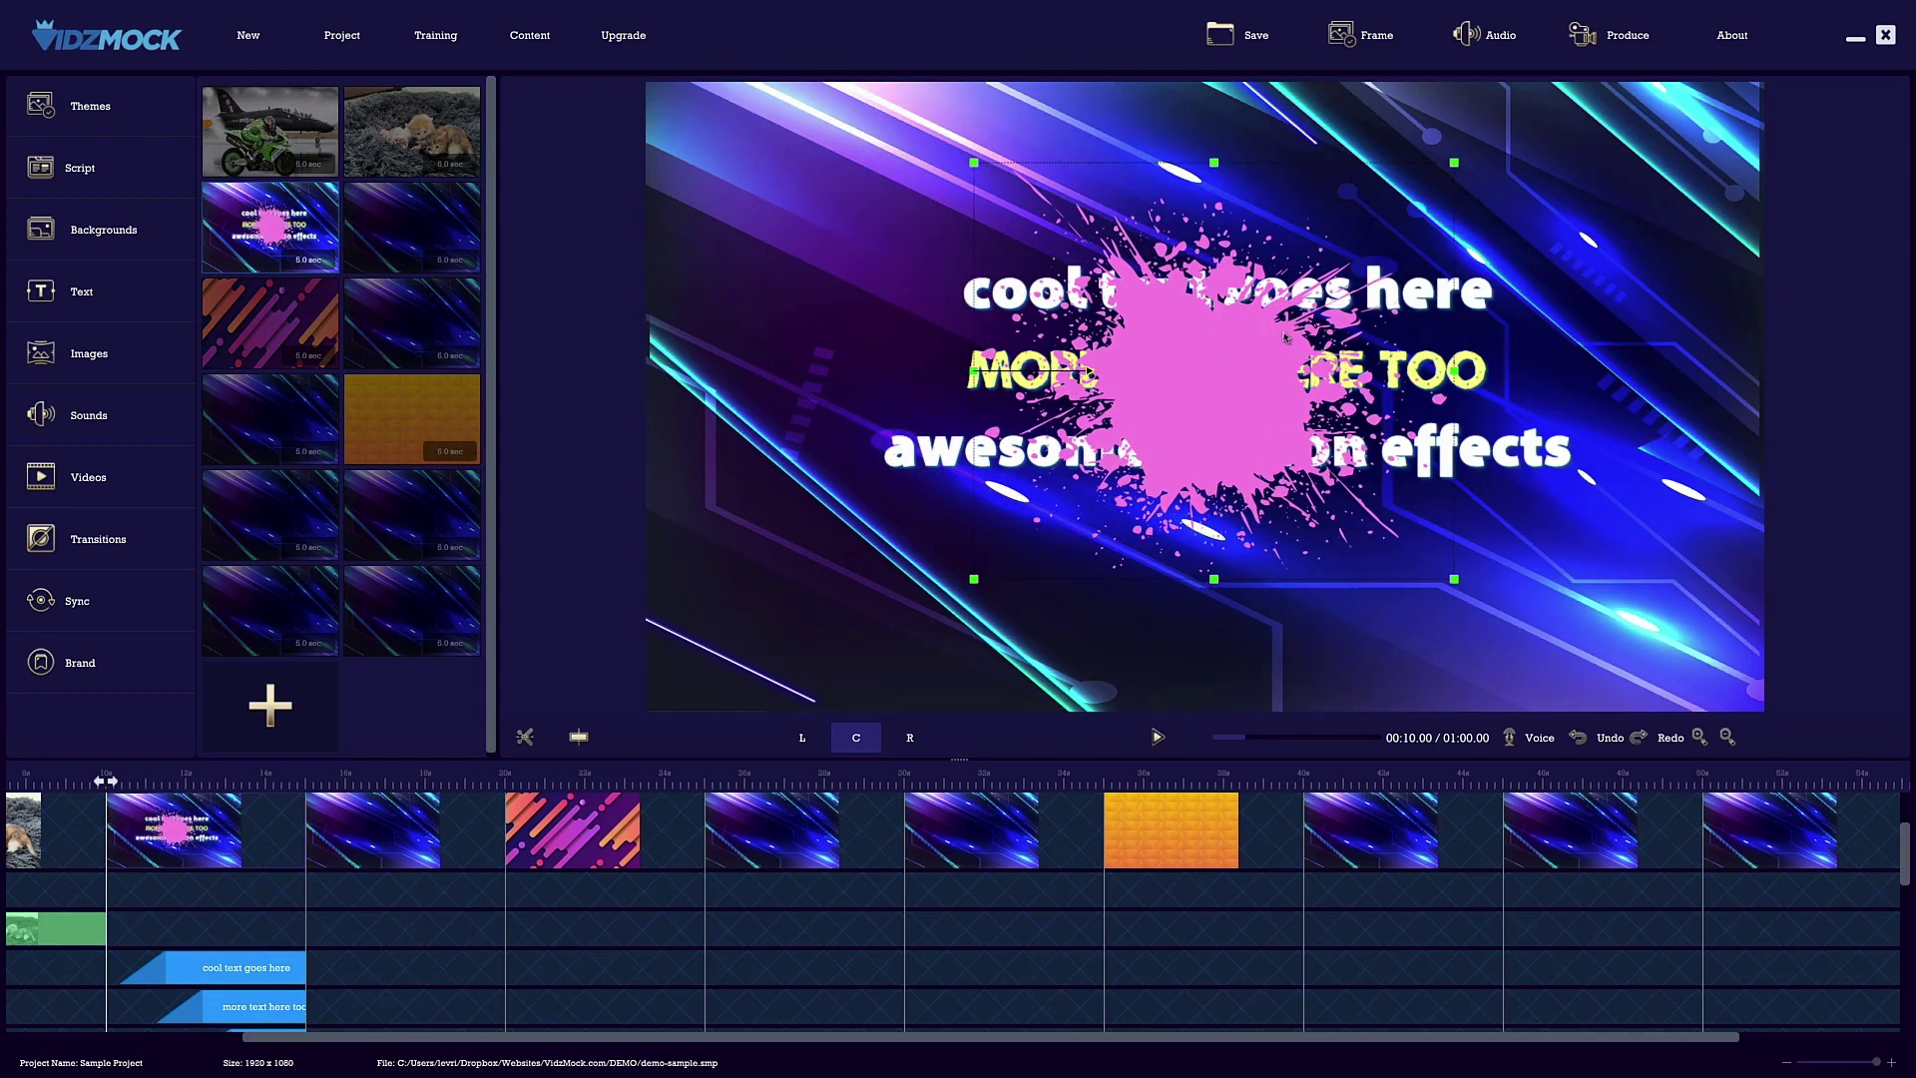
{"action": "left_click_drag", "start_coordinate": [1455, 581], "coordinate": [1587, 696]}
{"action": "left_click_drag", "start_coordinate": [1276, 430], "coordinate": [1202, 347]}
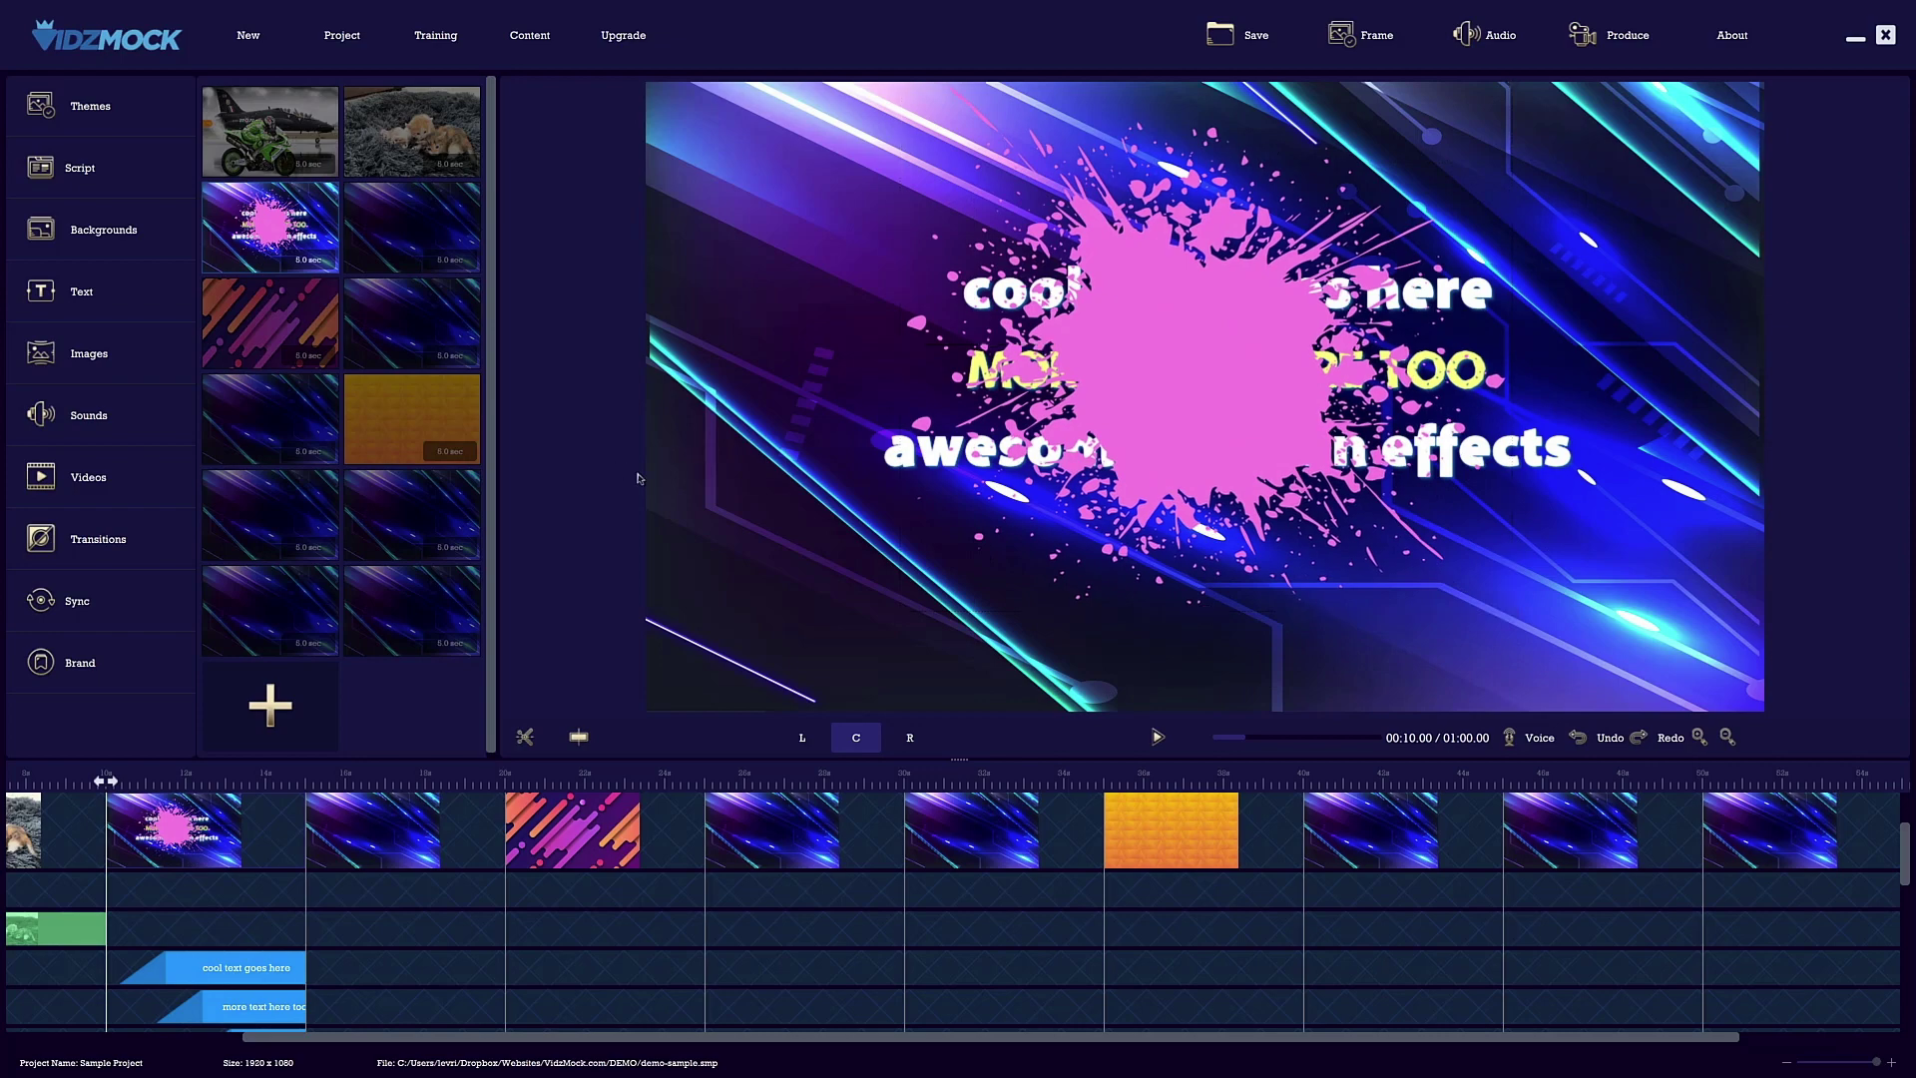
Step: Add the image of a smartphone with a Wi-Fi symbol to the third slide
{"action": "left_click", "coordinate": [106, 365]}
{"action": "left_click", "coordinate": [565, 798]}
{"action": "scroll", "coordinate": [1045, 365], "scroll_direction": "down", "scroll_amount": 5}
{"action": "left_click", "coordinate": [935, 546]}
{"action": "left_click", "coordinate": [1356, 943]}
{"action": "left_click", "coordinate": [1238, 913]}
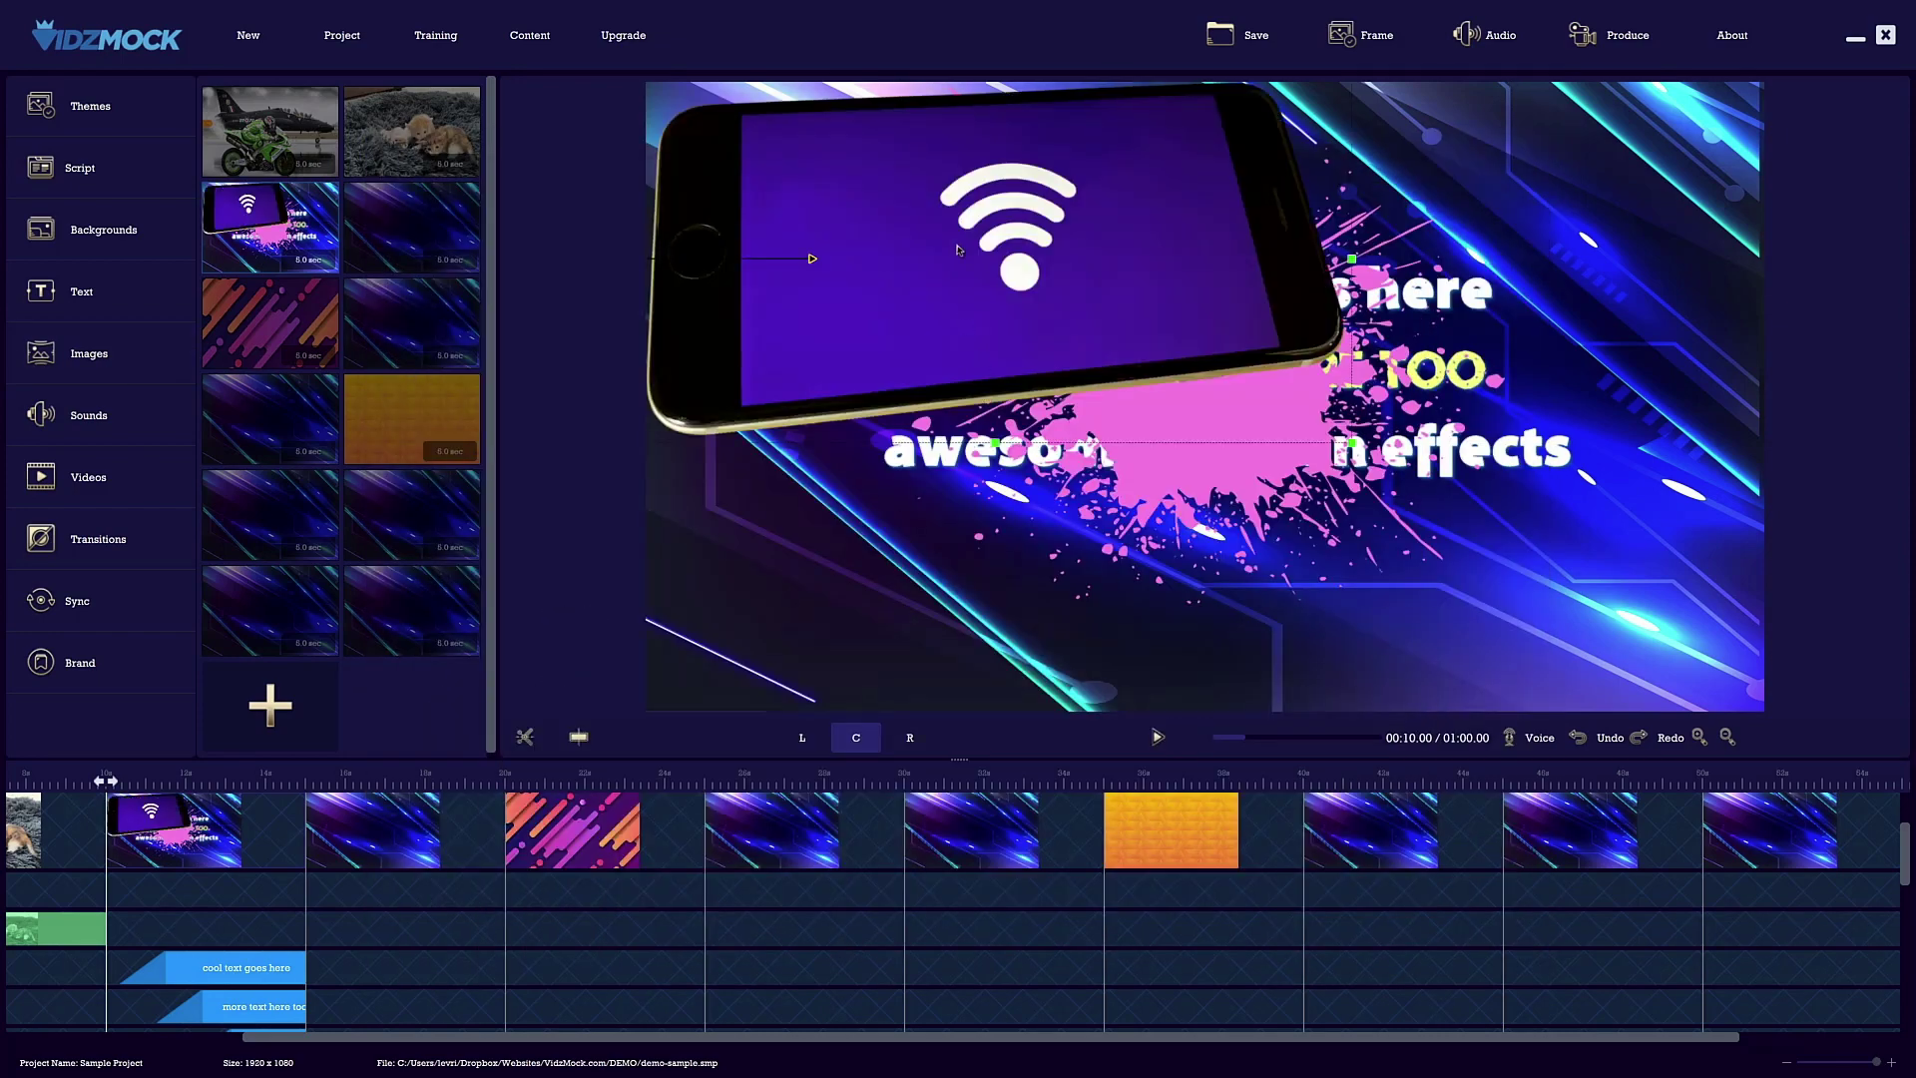
Step: Shrink the smartphone image and move it to the slide's upper-left area, beside the splat
{"action": "left_click_drag", "start_coordinate": [1410, 334], "coordinate": [959, 565]}
{"action": "left_click_drag", "start_coordinate": [839, 629], "coordinate": [819, 205]}
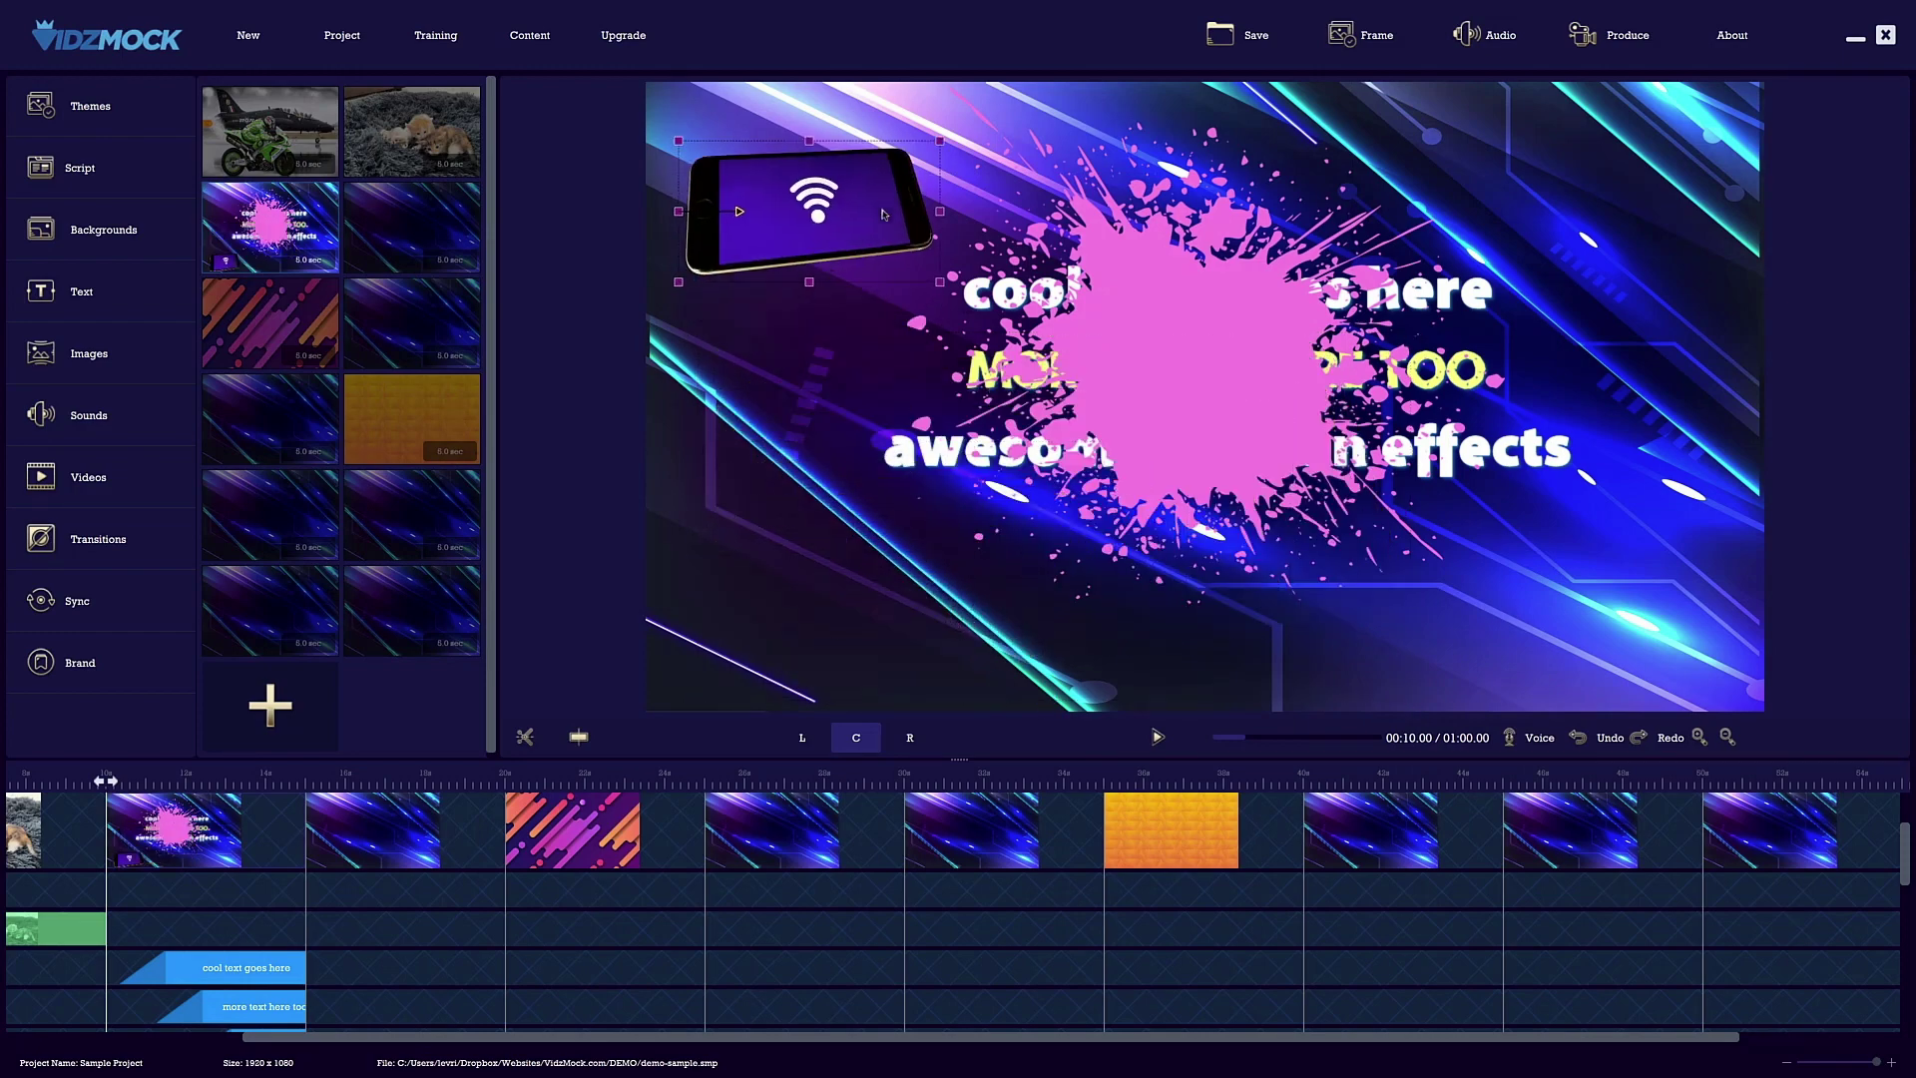
Step: Add the orange button image texture-orange.png from the Buttons category to the third slide
{"action": "left_click", "coordinate": [122, 364]}
{"action": "left_click", "coordinate": [607, 799]}
{"action": "left_click", "coordinate": [576, 198]}
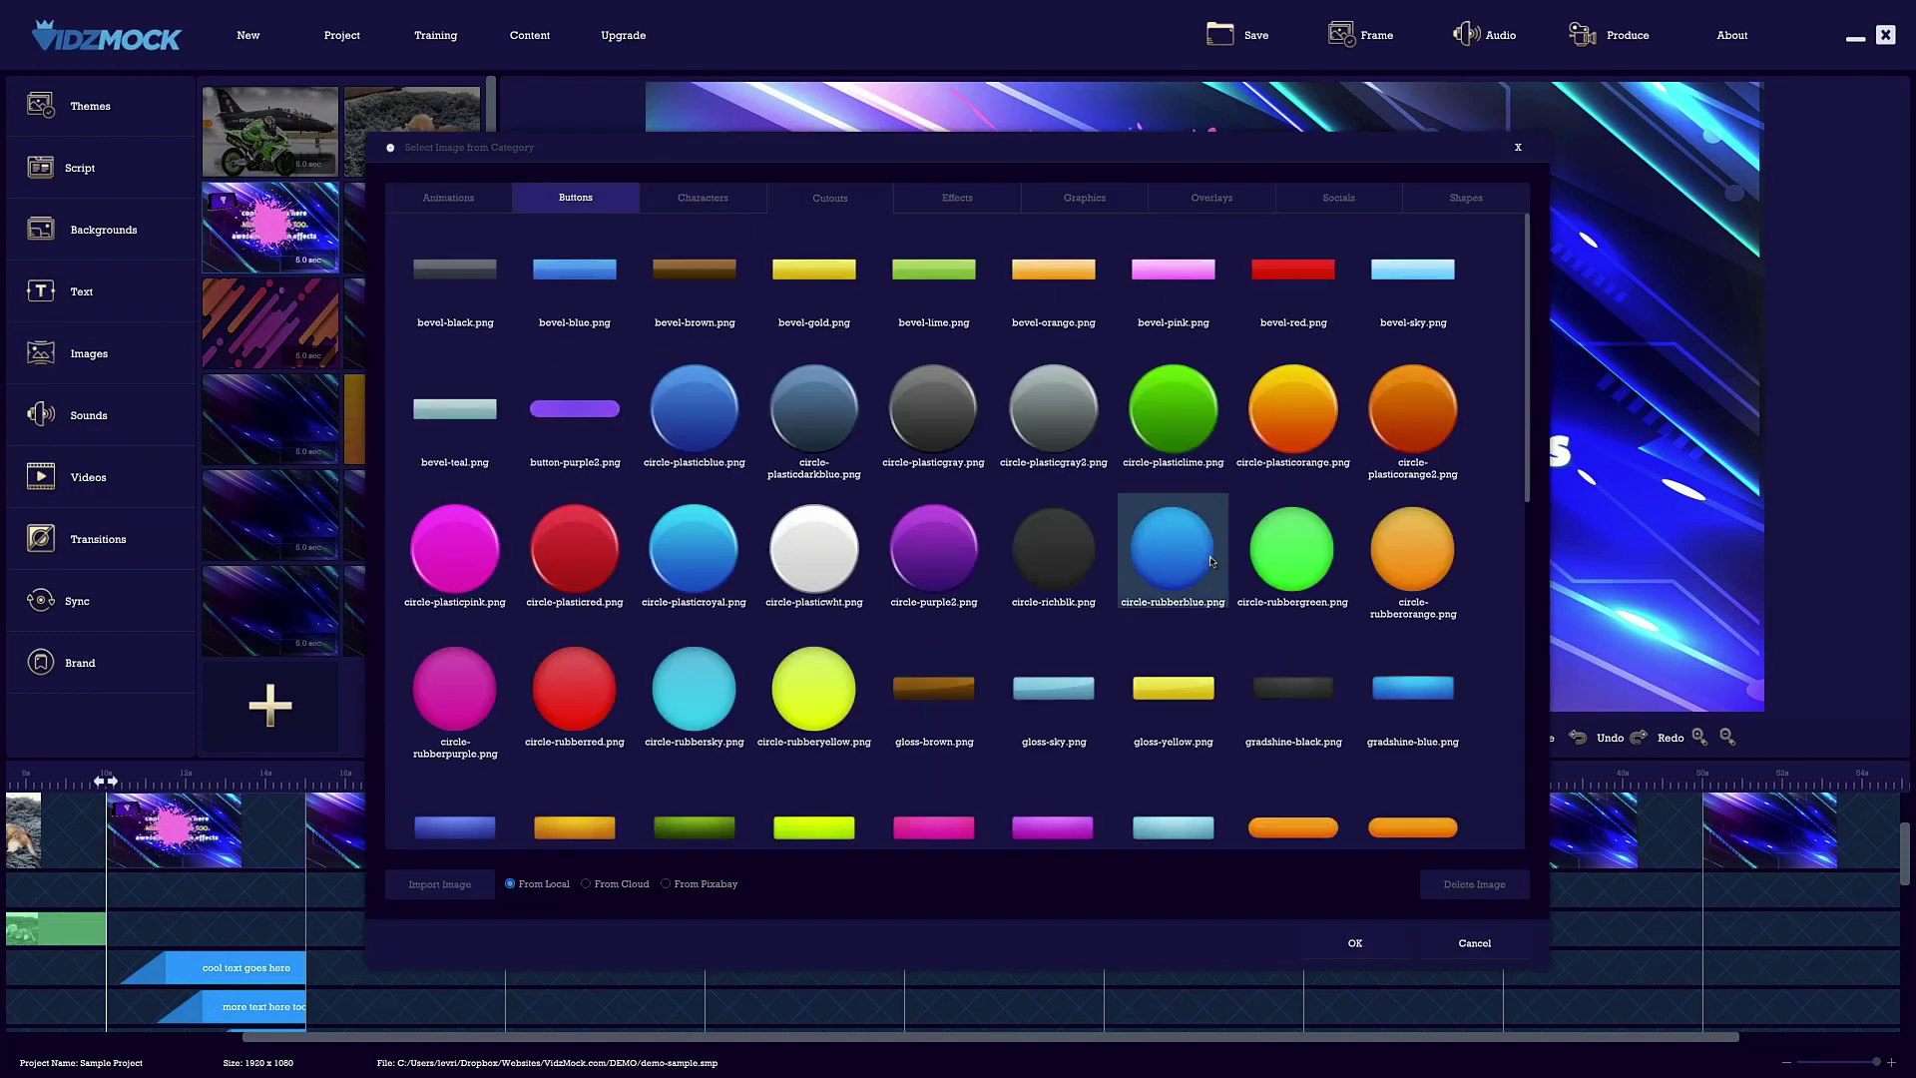
{"action": "scroll", "coordinate": [1293, 599], "scroll_direction": "down", "scroll_amount": 5}
{"action": "left_click", "coordinate": [1294, 698]}
{"action": "left_click", "coordinate": [1354, 945]}
{"action": "left_click", "coordinate": [1237, 913]}
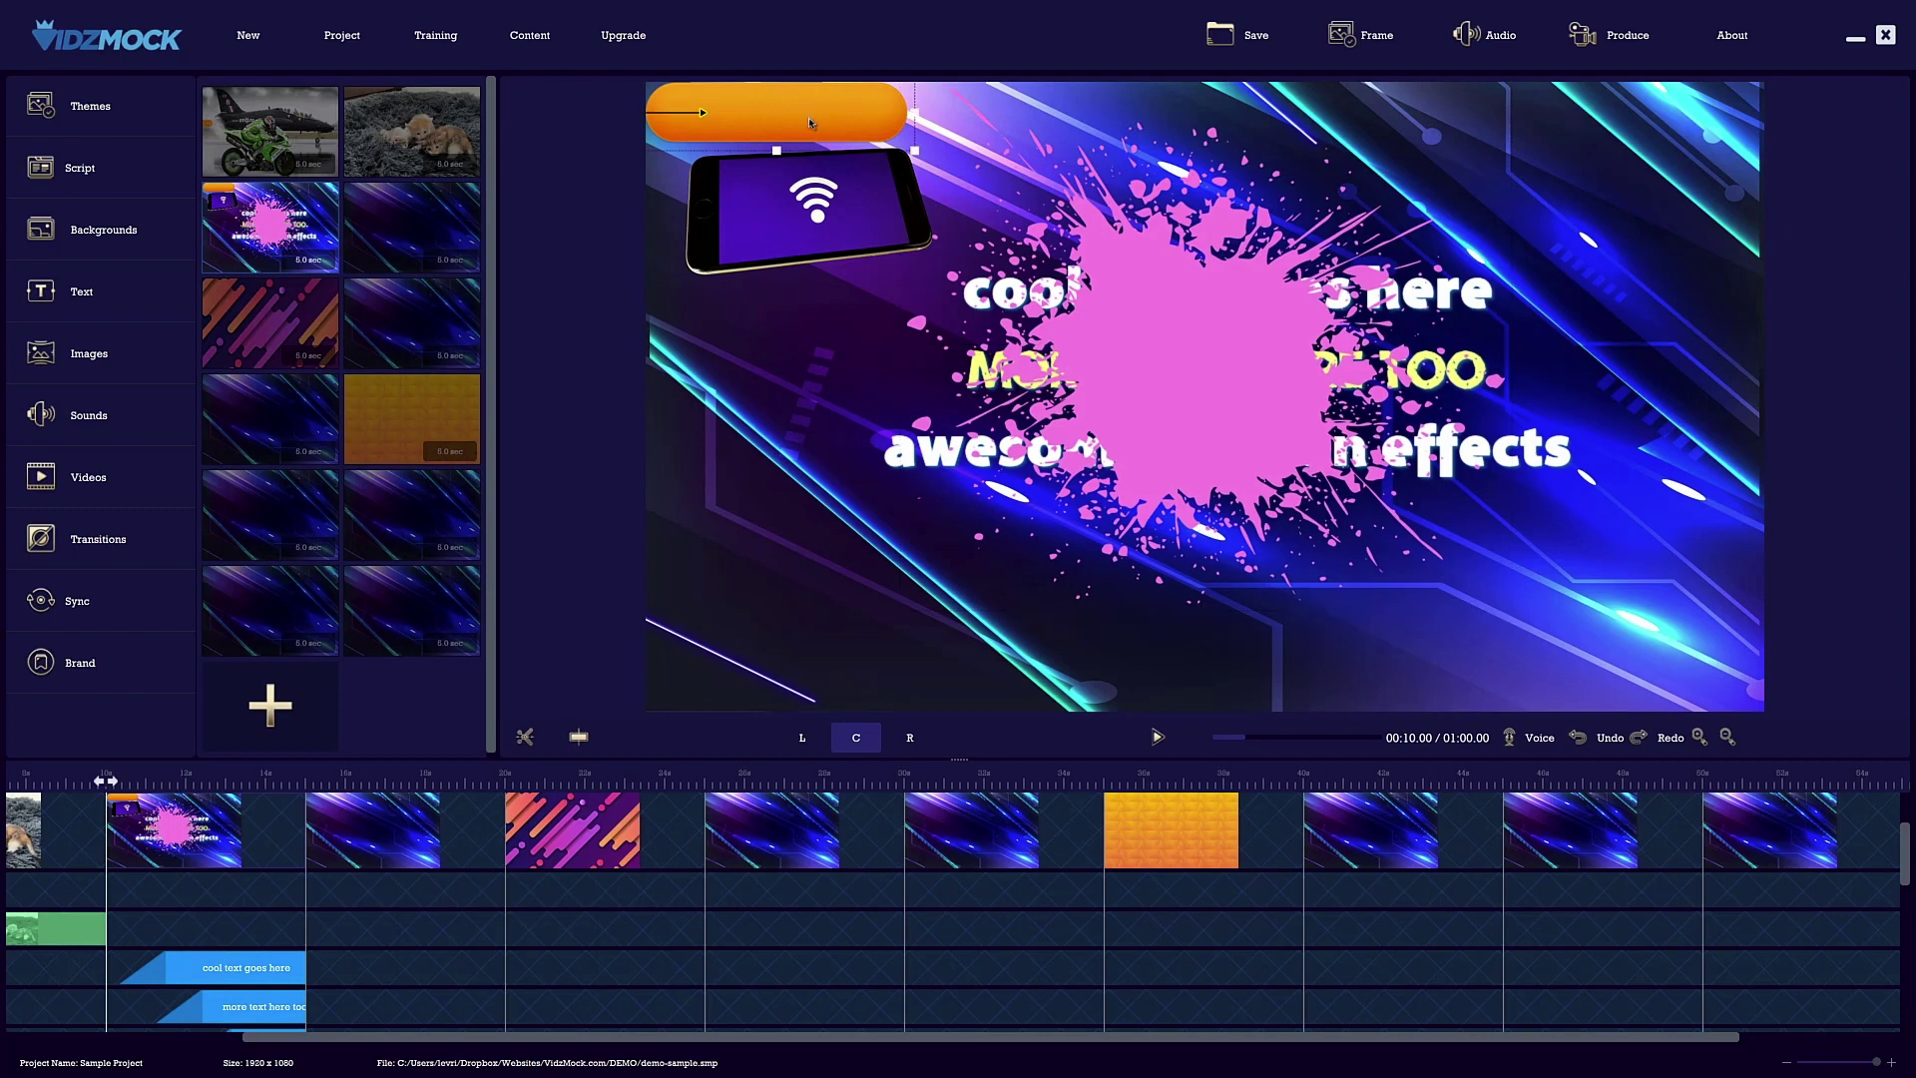
Step: Add the white "CLICK BELOW" text image text-click.png, place it over the orange button and preview the slide
{"action": "left_click", "coordinate": [104, 359]}
{"action": "left_click", "coordinate": [608, 798]}
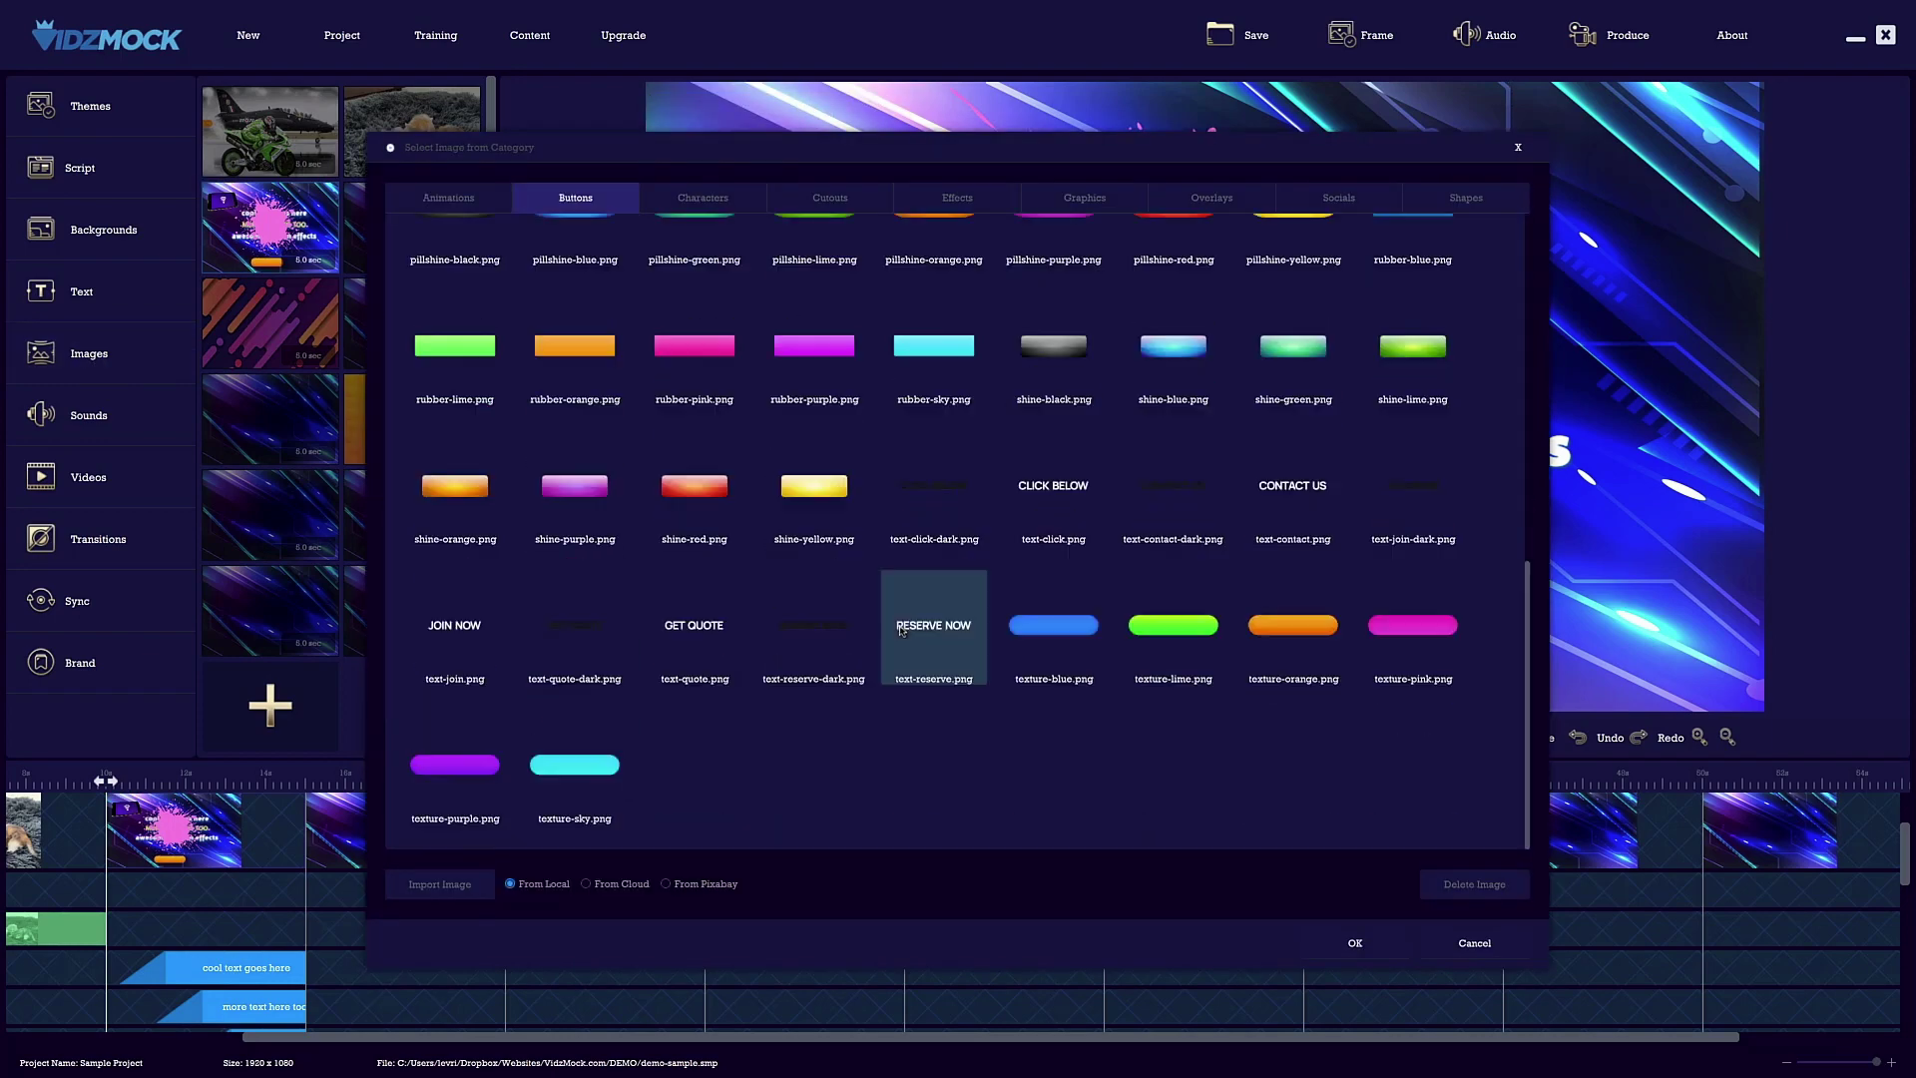
{"action": "left_click", "coordinate": [1054, 489]}
{"action": "left_click", "coordinate": [1355, 943]}
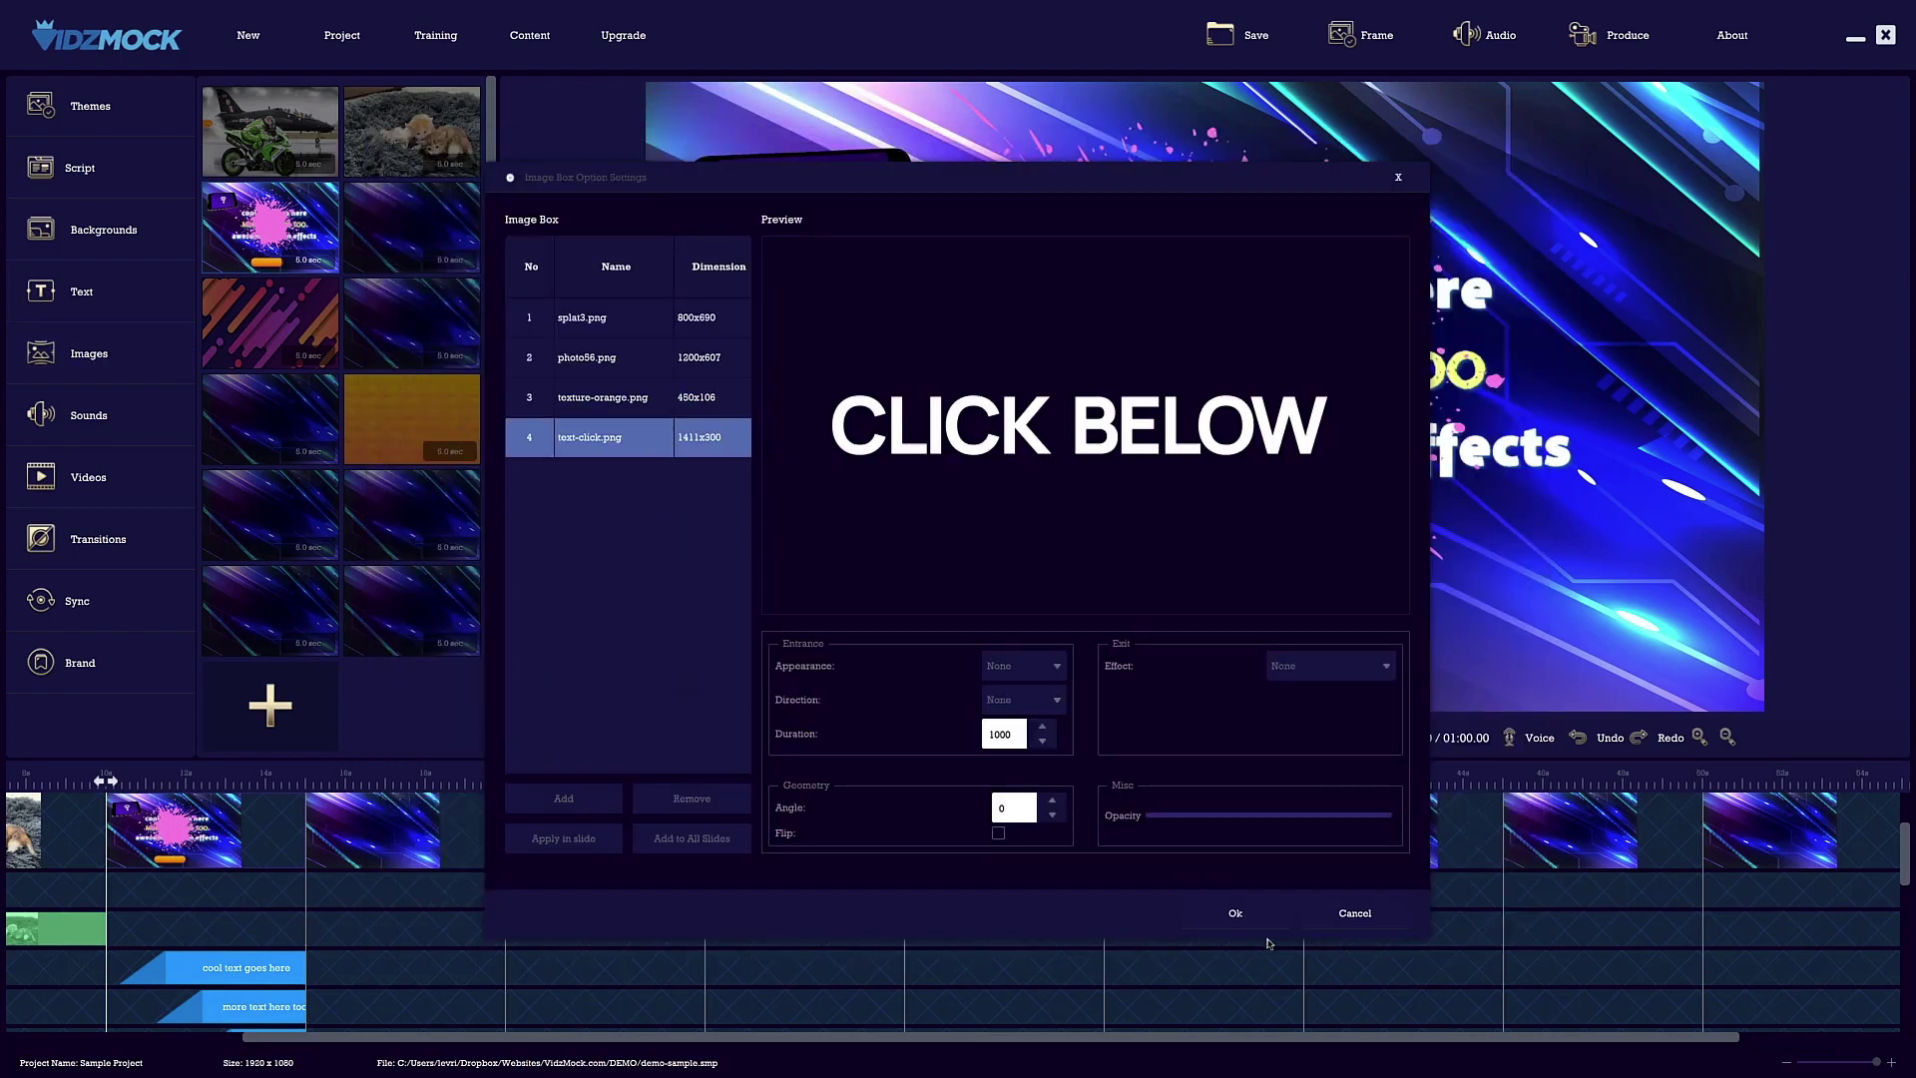
{"action": "left_click", "coordinate": [1238, 913]}
{"action": "left_click_drag", "start_coordinate": [998, 192], "coordinate": [1181, 627]}
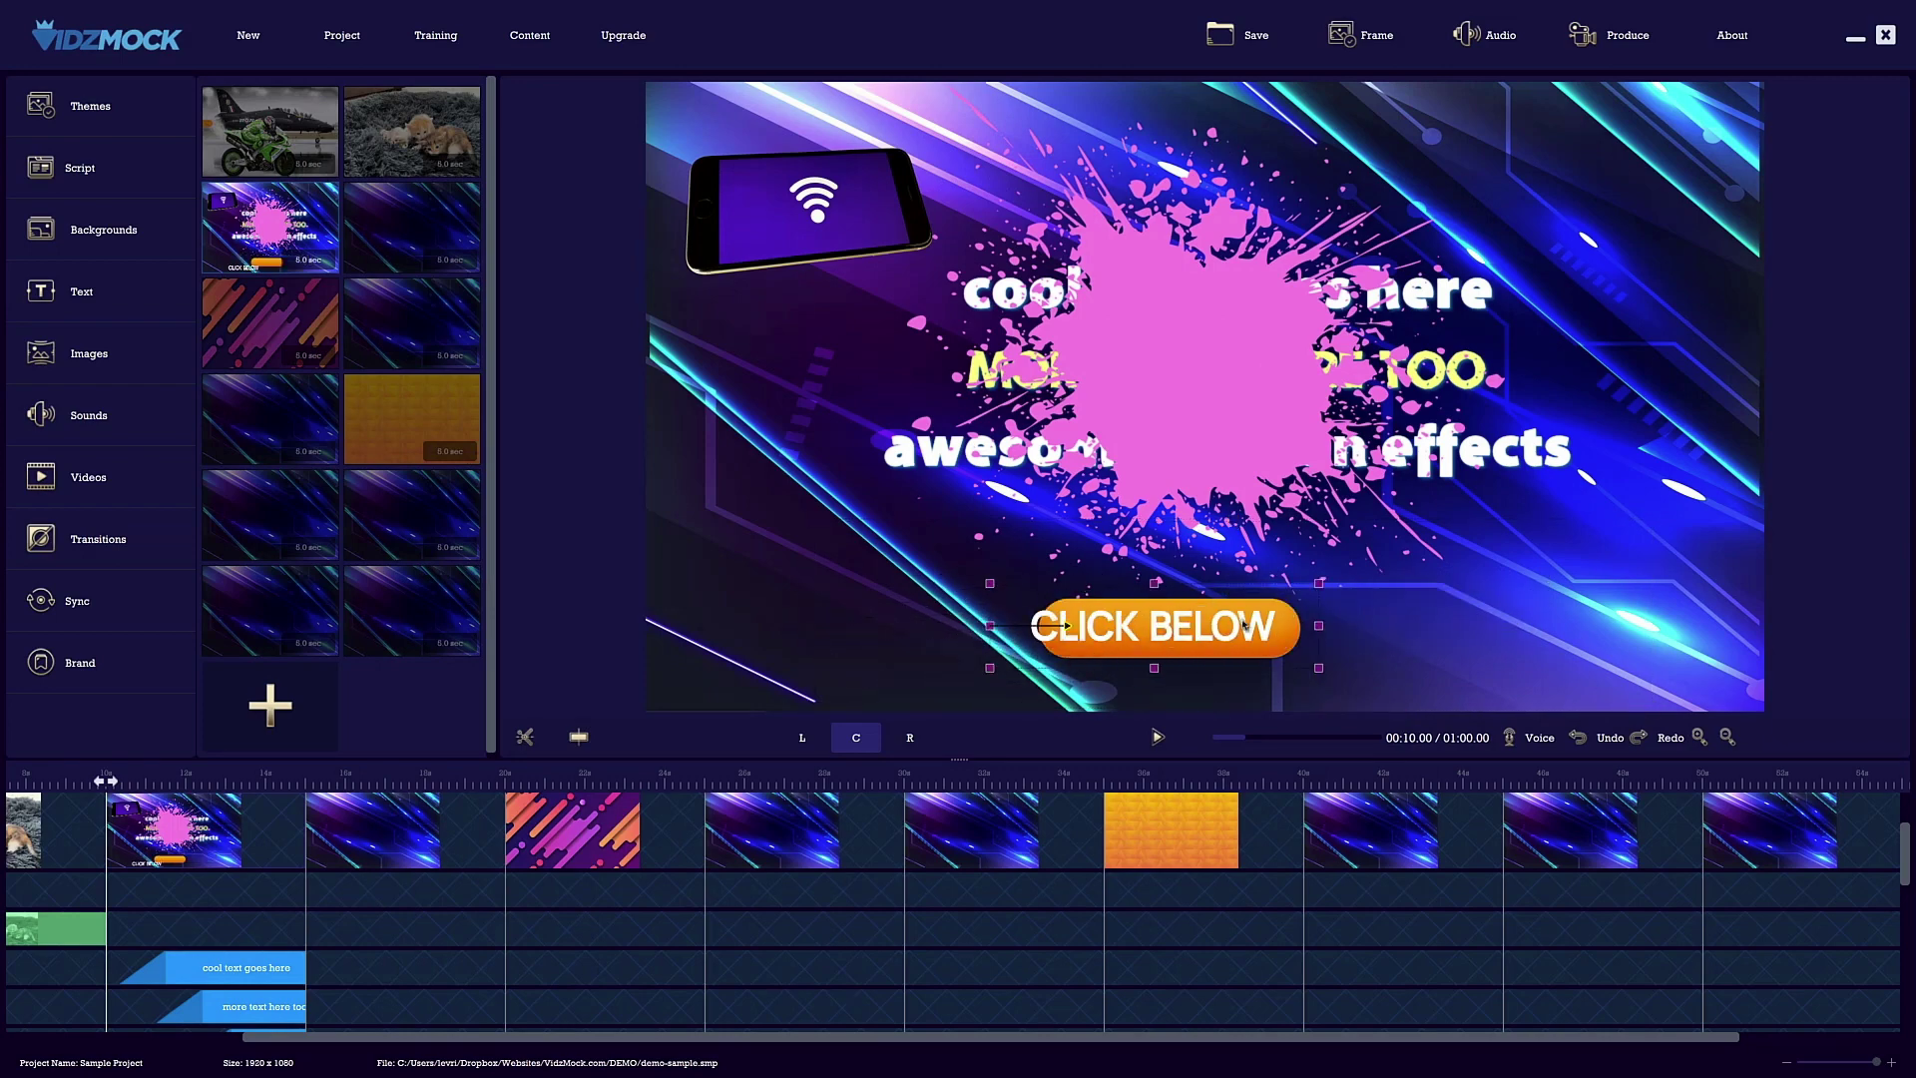
{"action": "left_click", "coordinate": [1158, 737]}
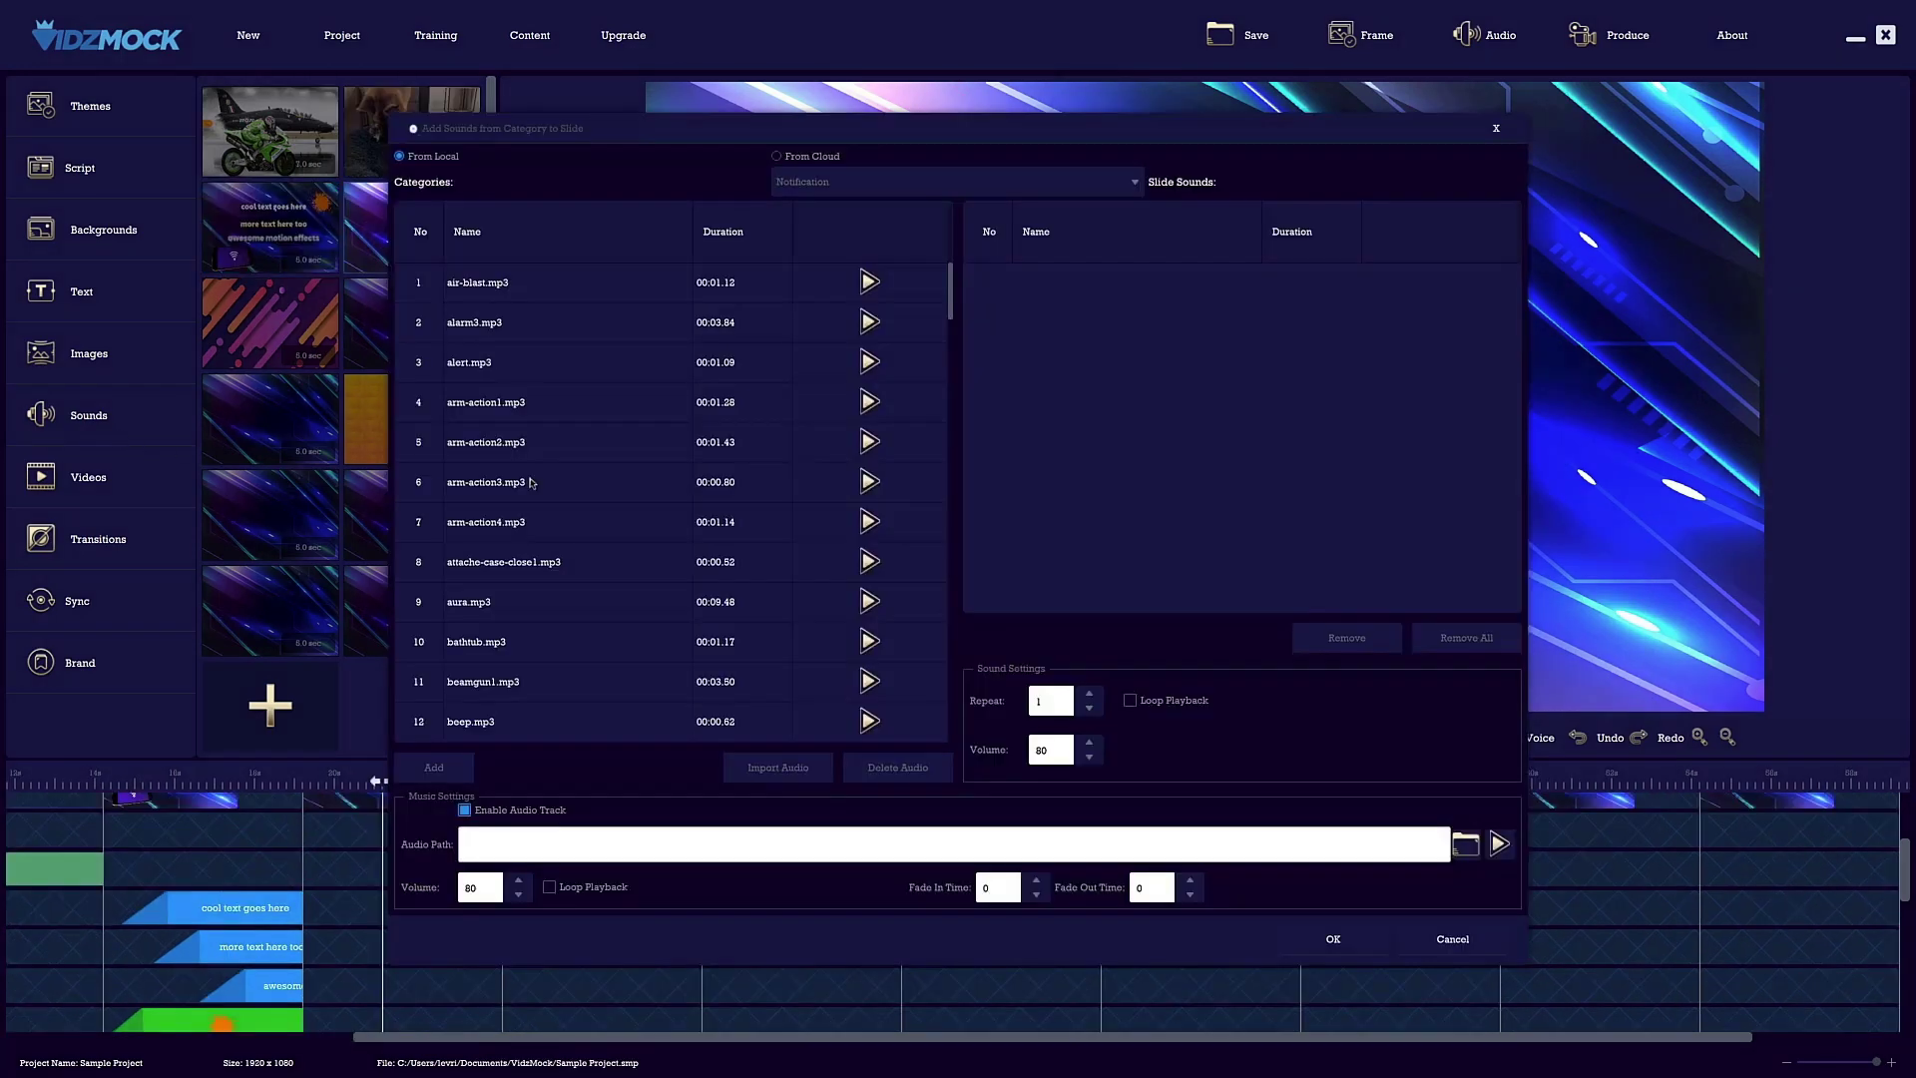
Step: Set Magical Transition.mp3 as looping background music with volume 10, fade-in time 3 and fade-out time 4
{"action": "left_click", "coordinate": [1467, 847]}
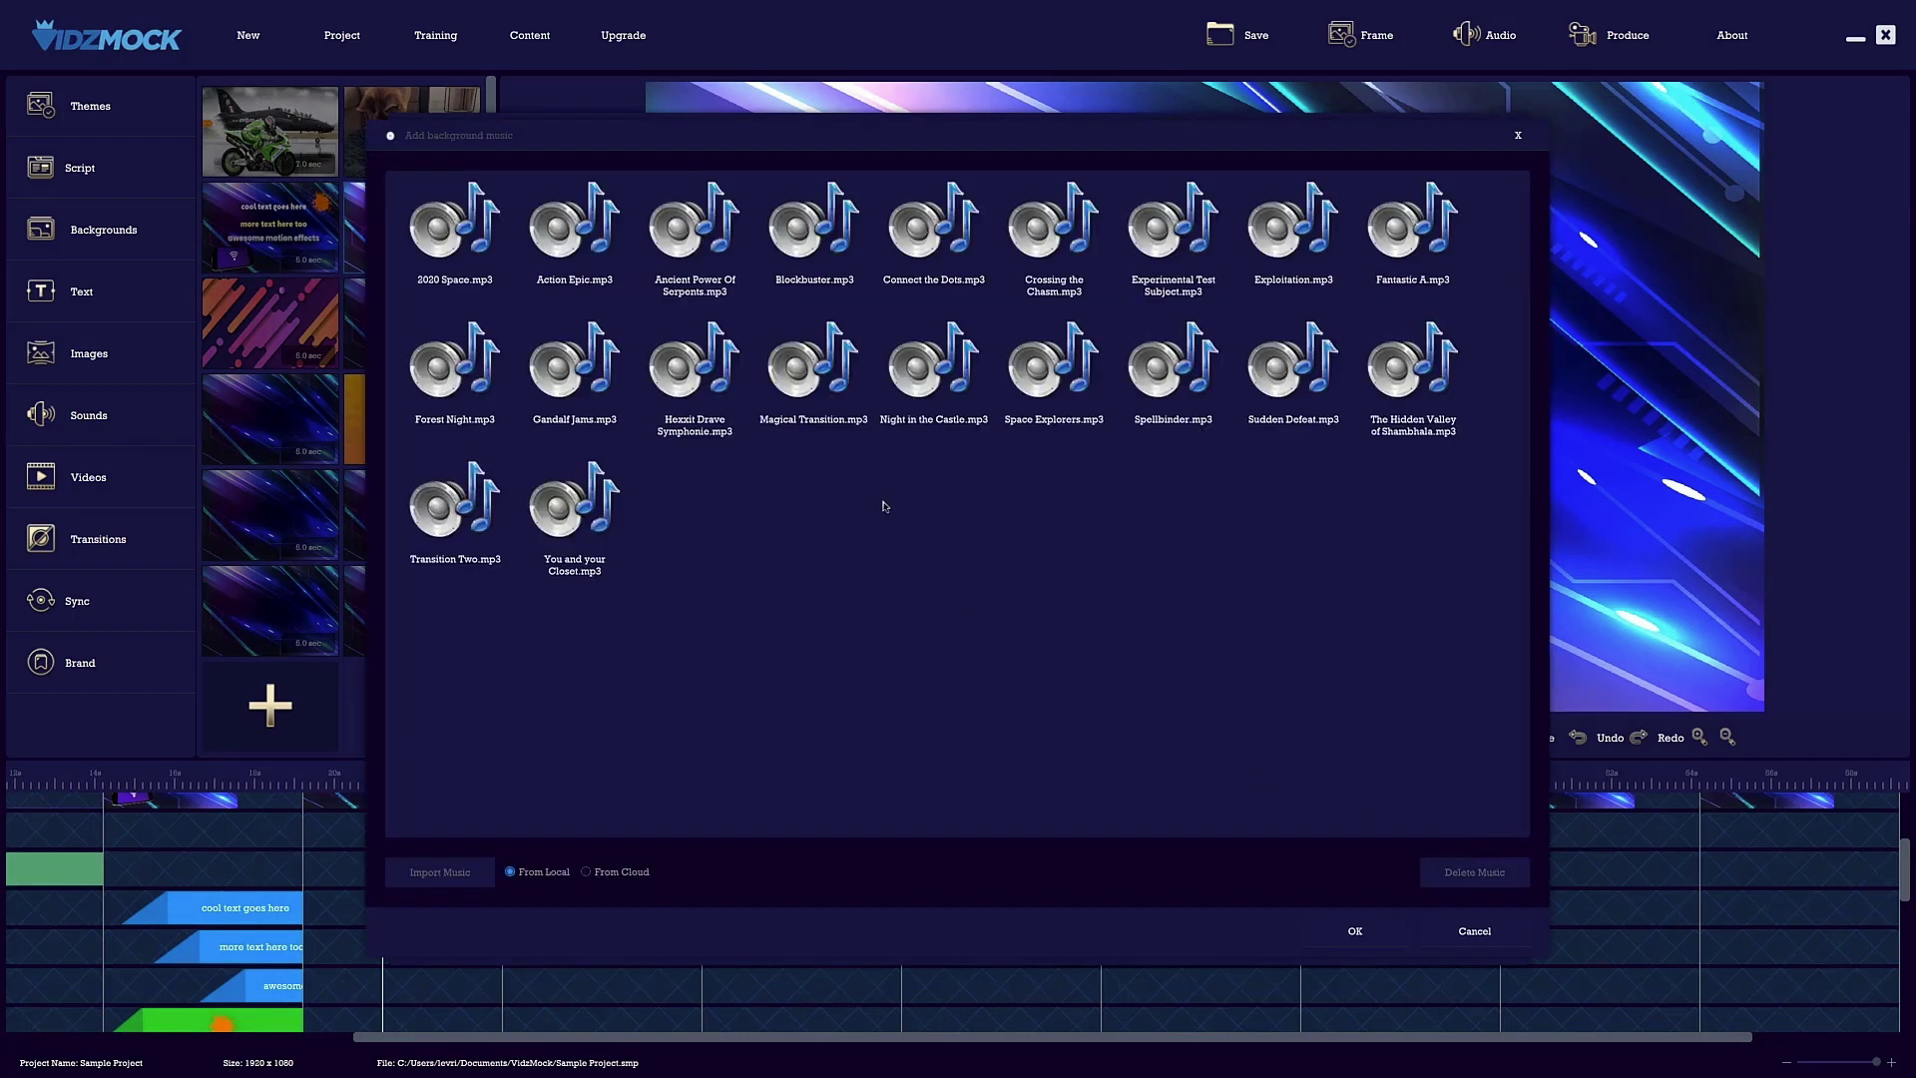
{"action": "left_click", "coordinate": [813, 364]}
{"action": "left_click", "coordinate": [1362, 934]}
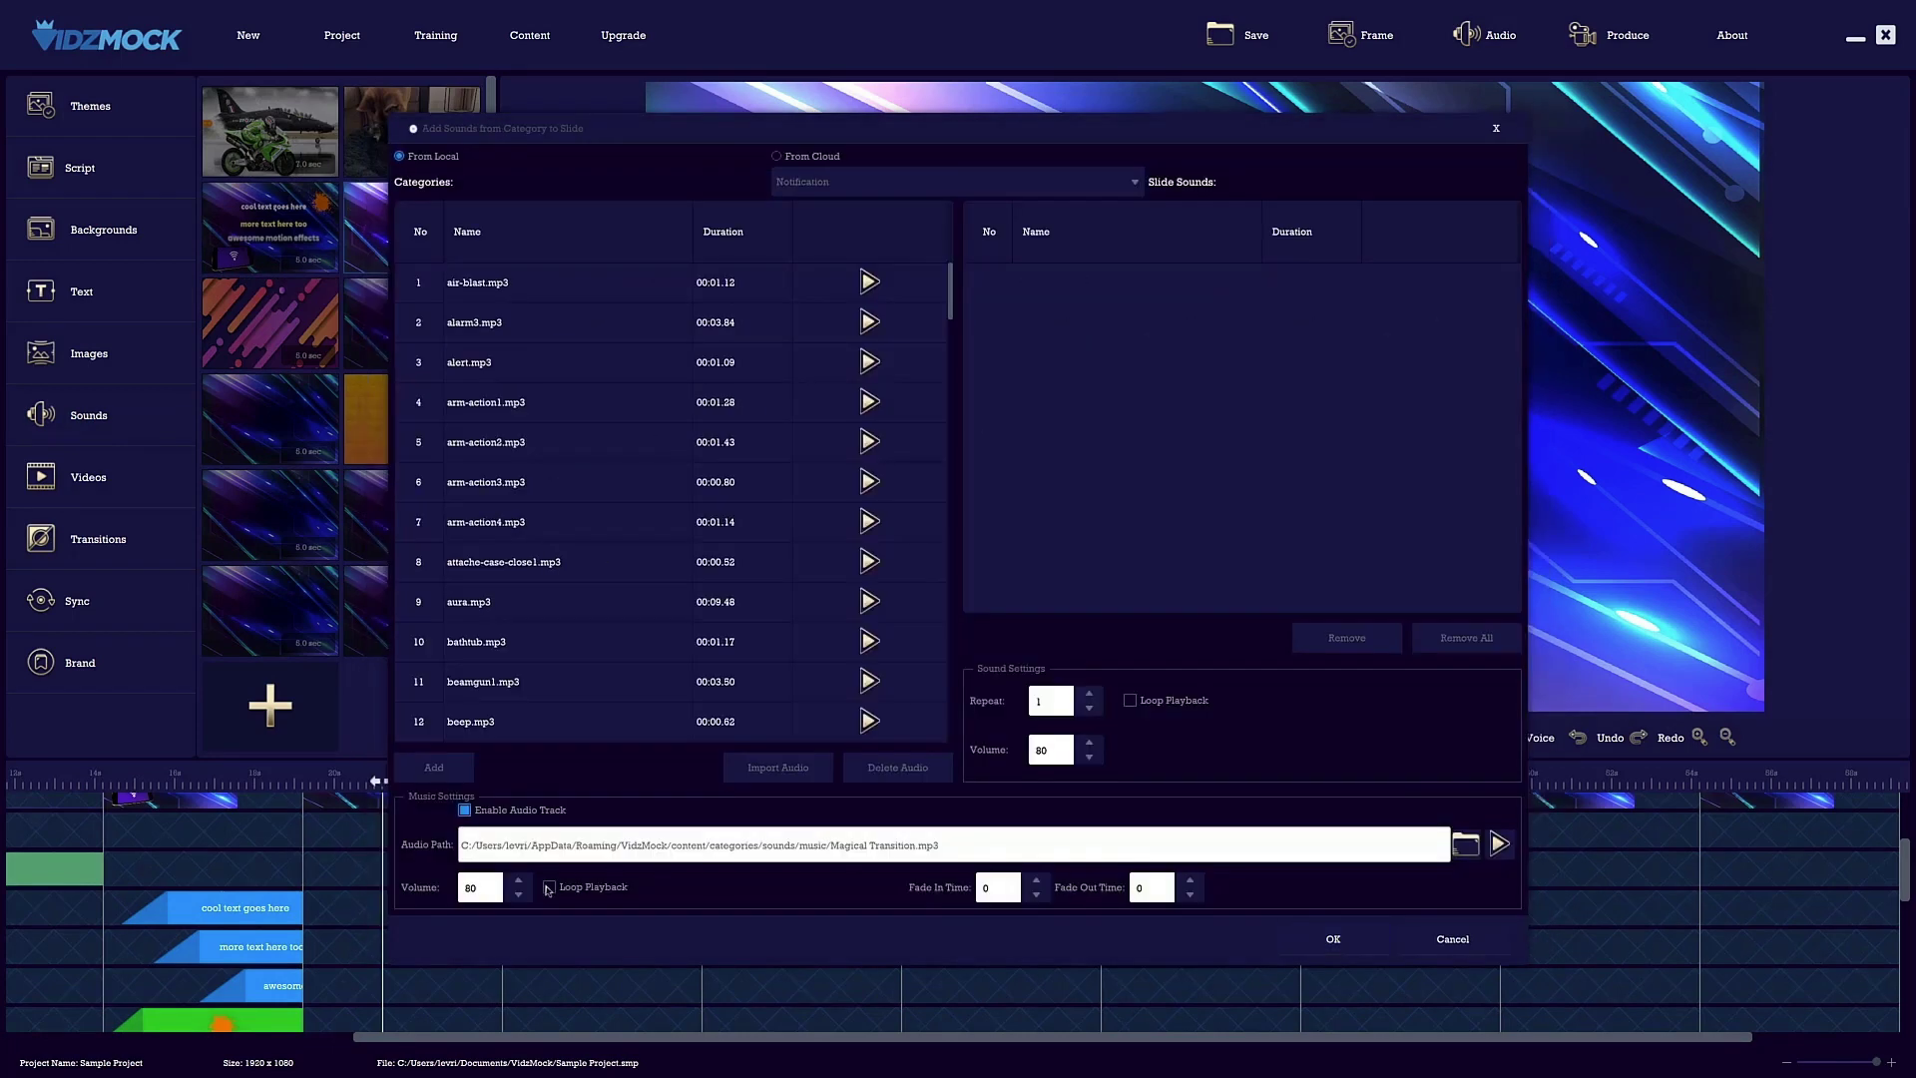
{"action": "left_click", "coordinate": [1193, 882]}
{"action": "left_click", "coordinate": [1334, 938]}
{"action": "scroll", "coordinate": [722, 950], "scroll_direction": "down", "scroll_amount": 3}
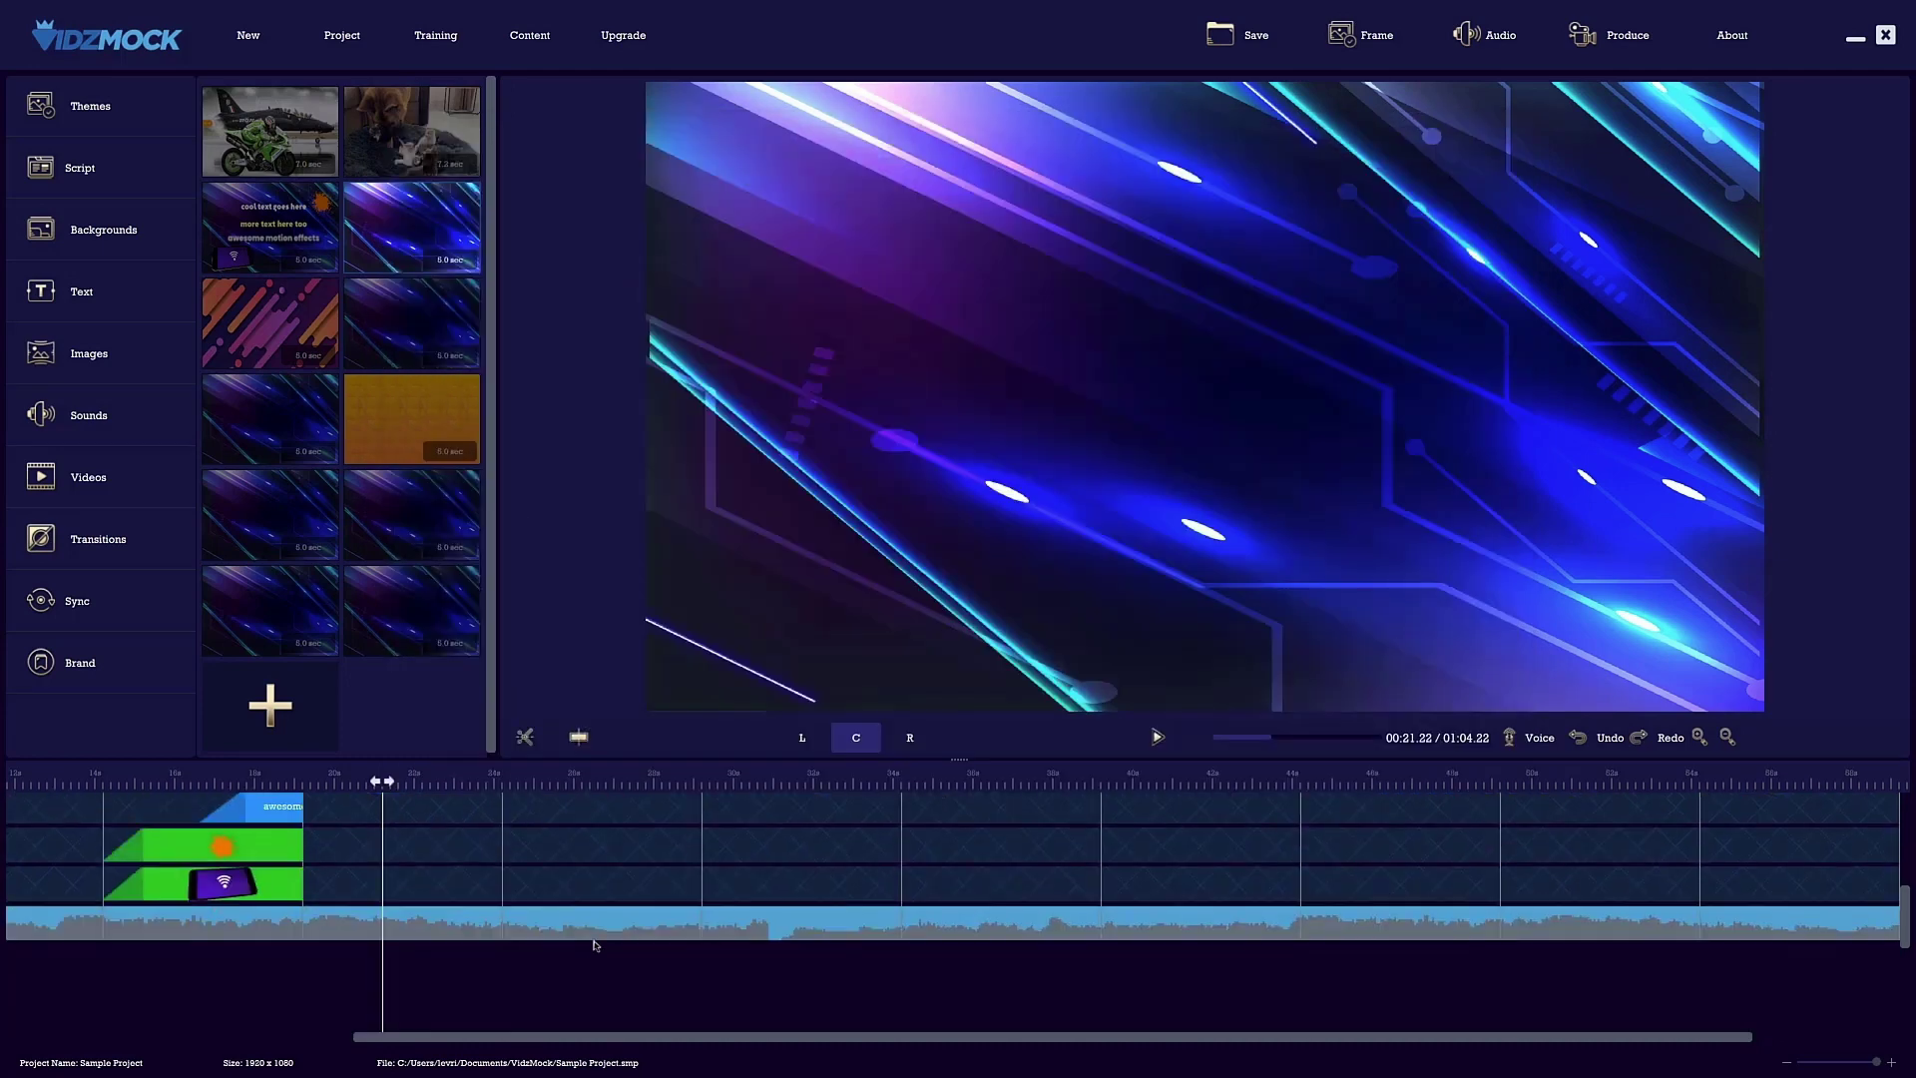
Step: Add the sound effects air-blast.mp3 and aura.mp3 to the fourth slide
{"action": "scroll", "coordinate": [621, 885], "scroll_direction": "up", "scroll_amount": 3}
{"action": "left_click", "coordinate": [118, 421]}
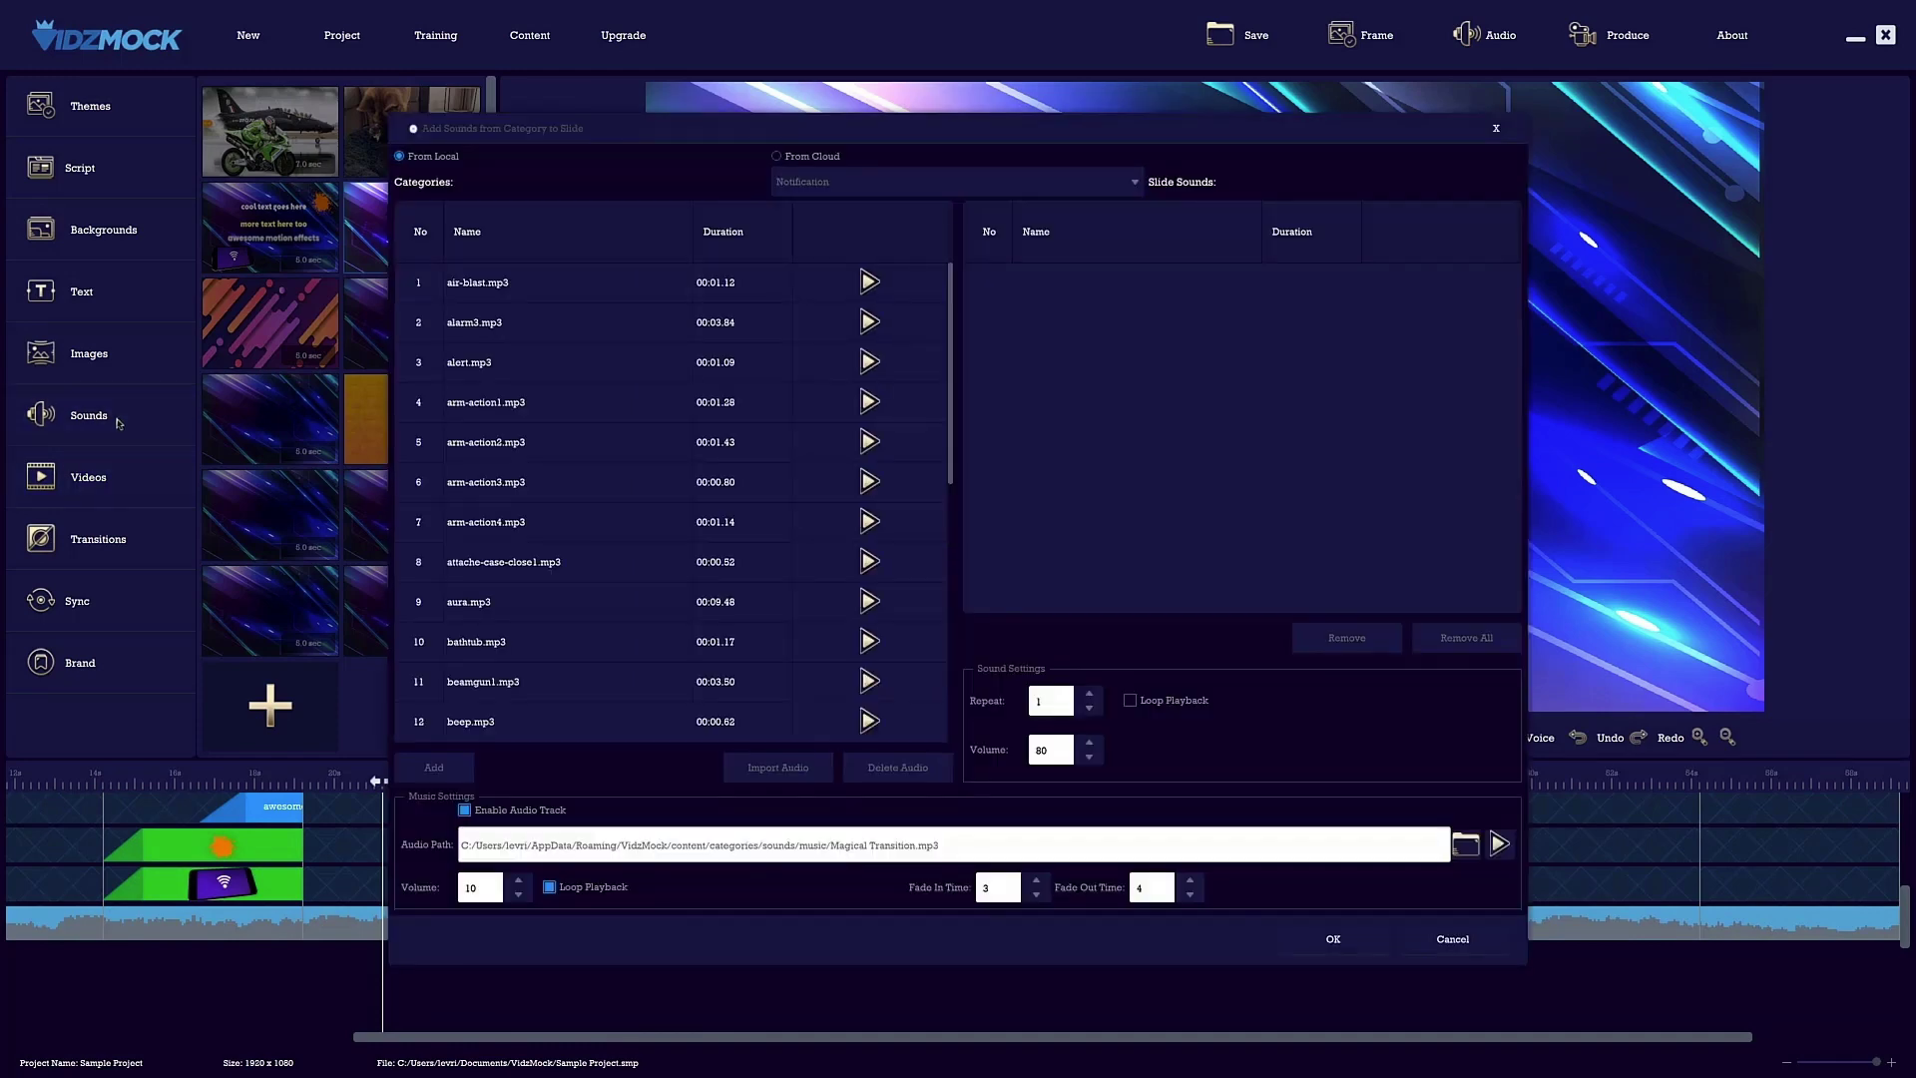
{"action": "left_click", "coordinate": [682, 282]}
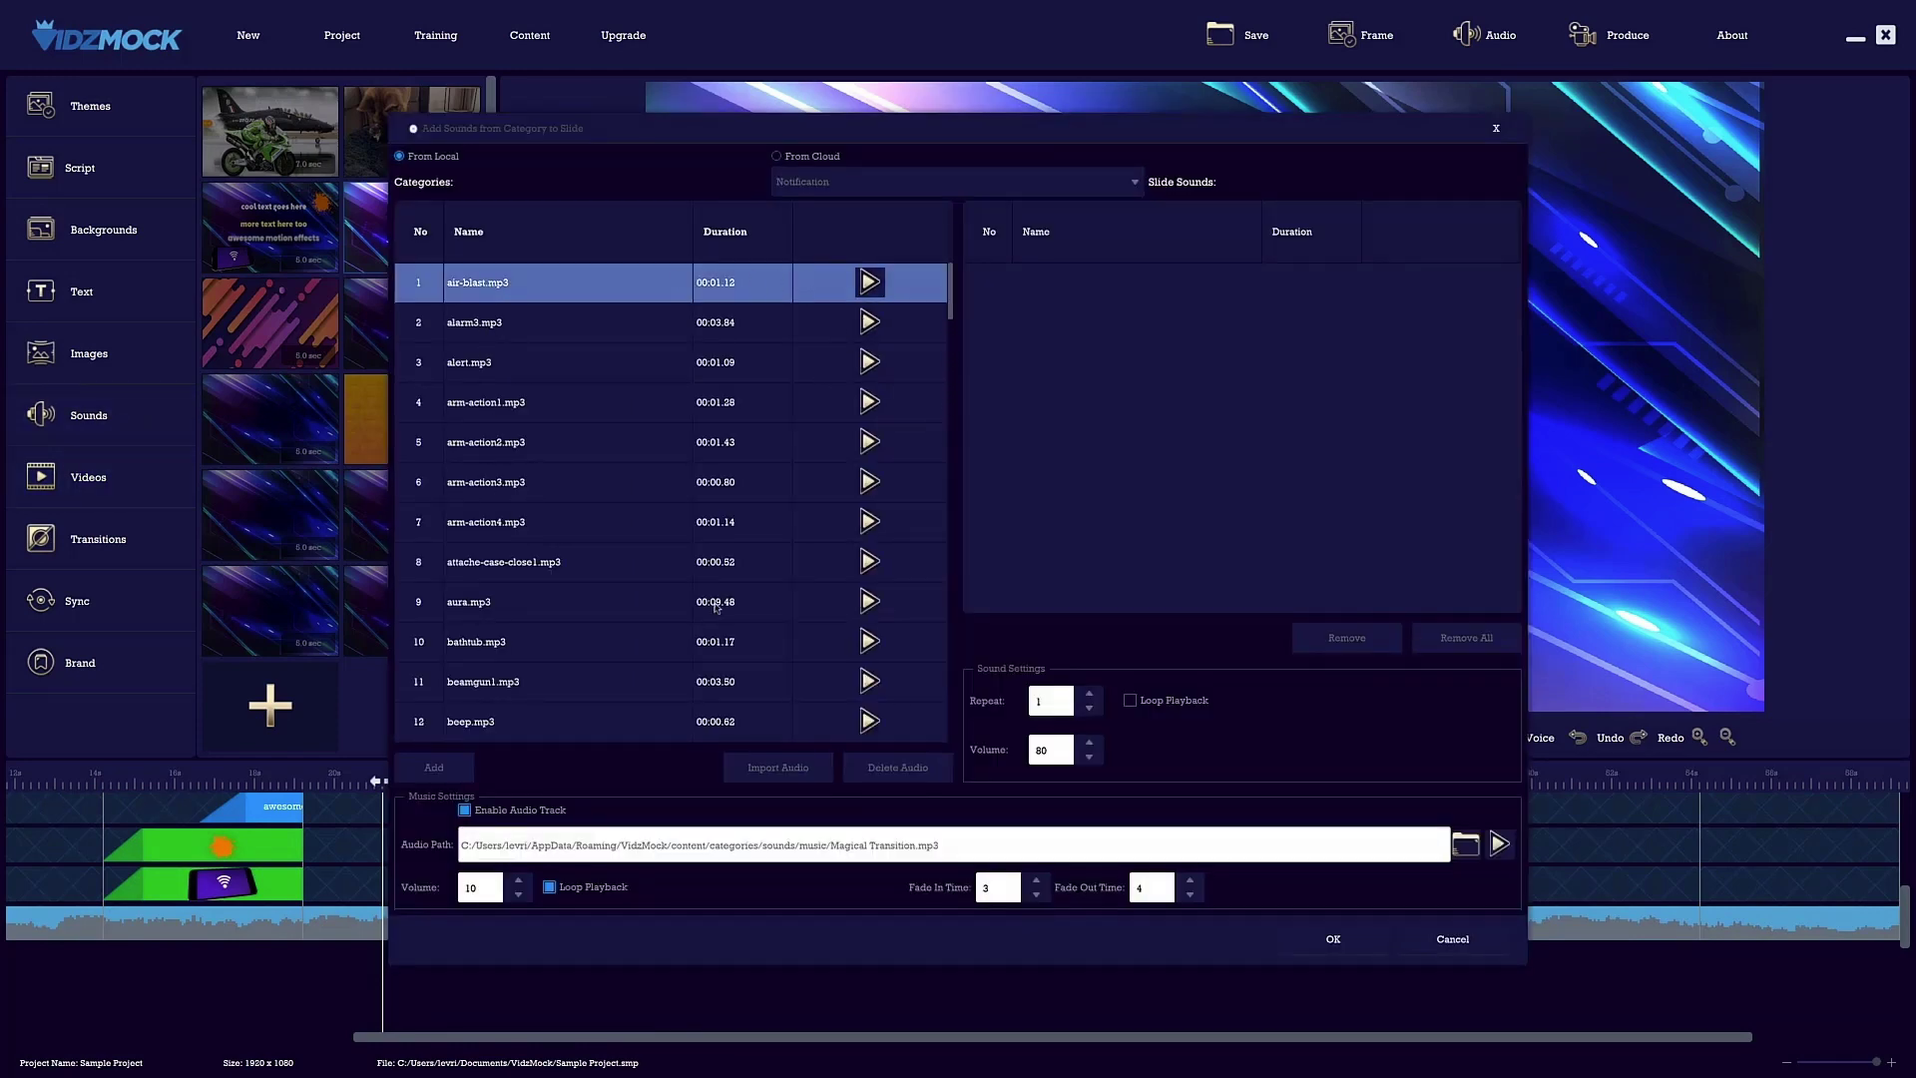
{"action": "left_click", "coordinate": [434, 768]}
{"action": "left_click", "coordinate": [513, 612]}
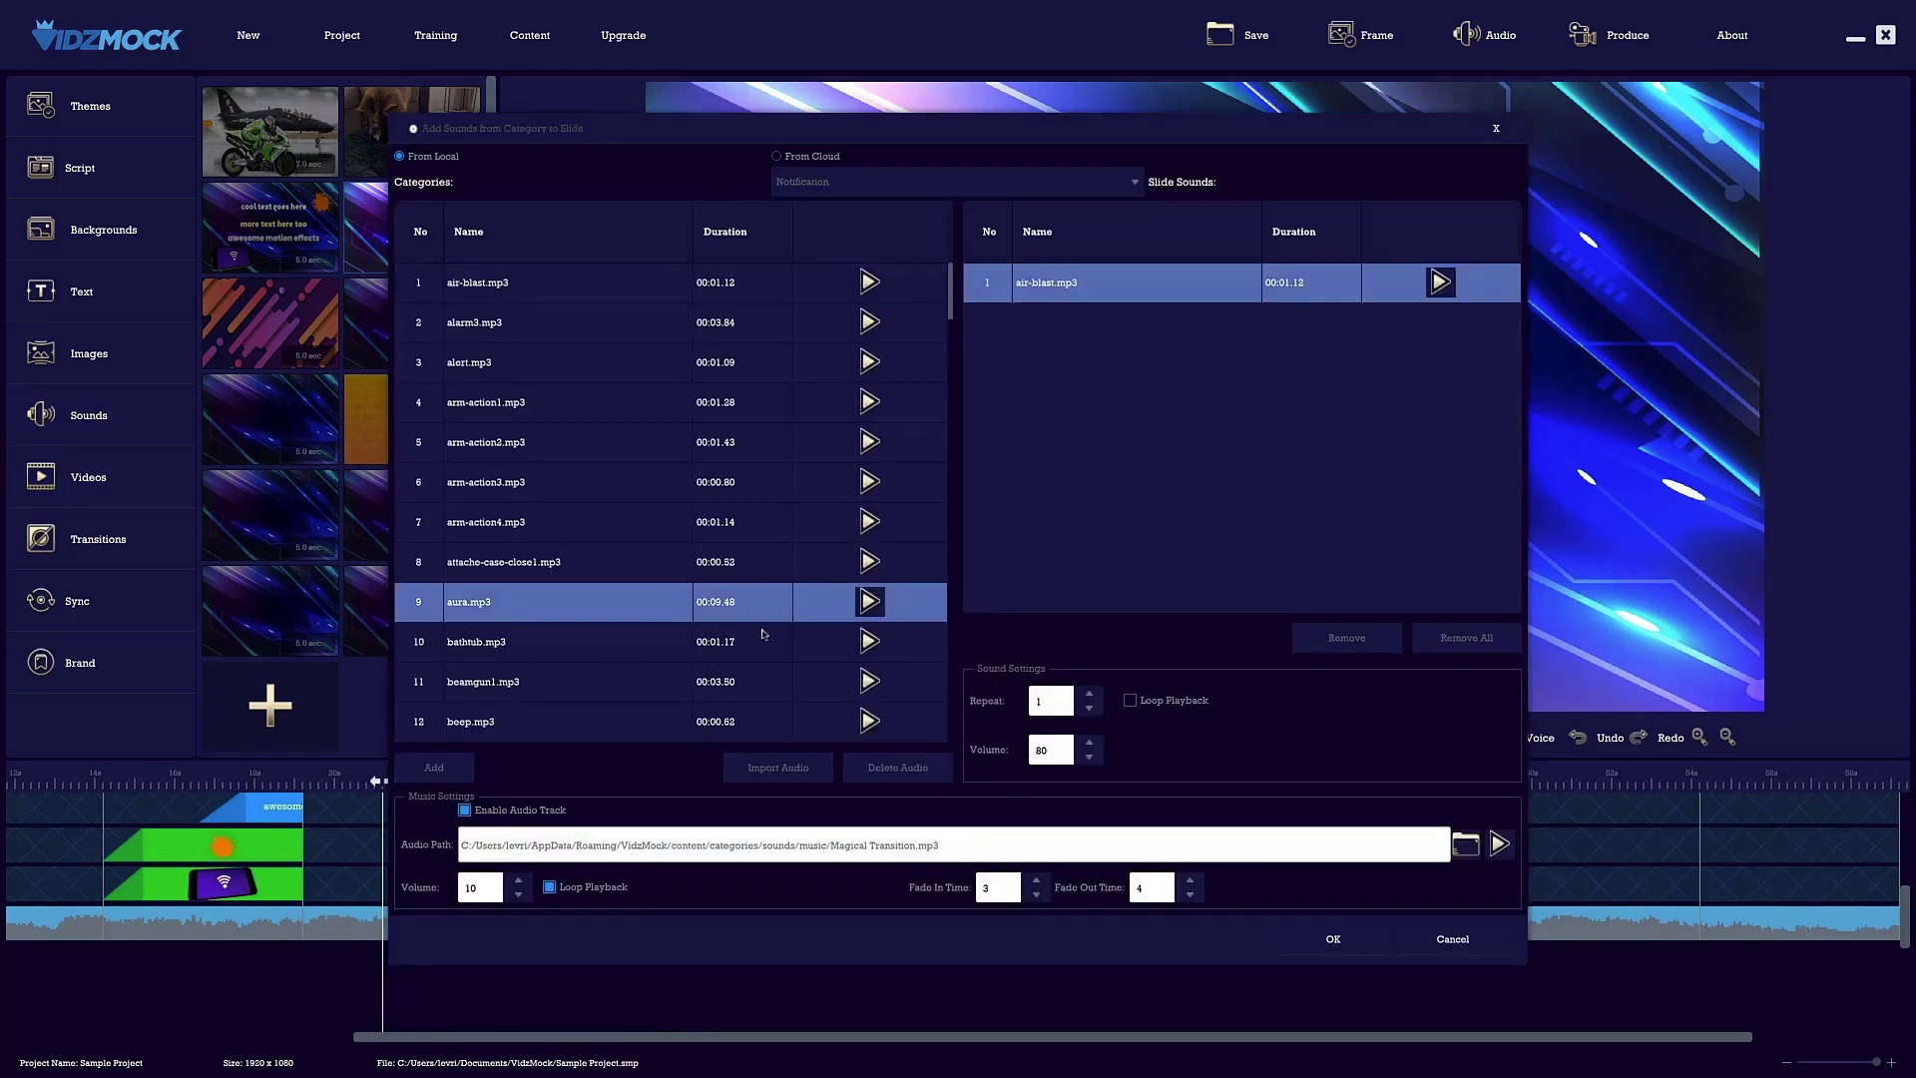
{"action": "left_click", "coordinate": [434, 768]}
{"action": "left_click", "coordinate": [1334, 939]}
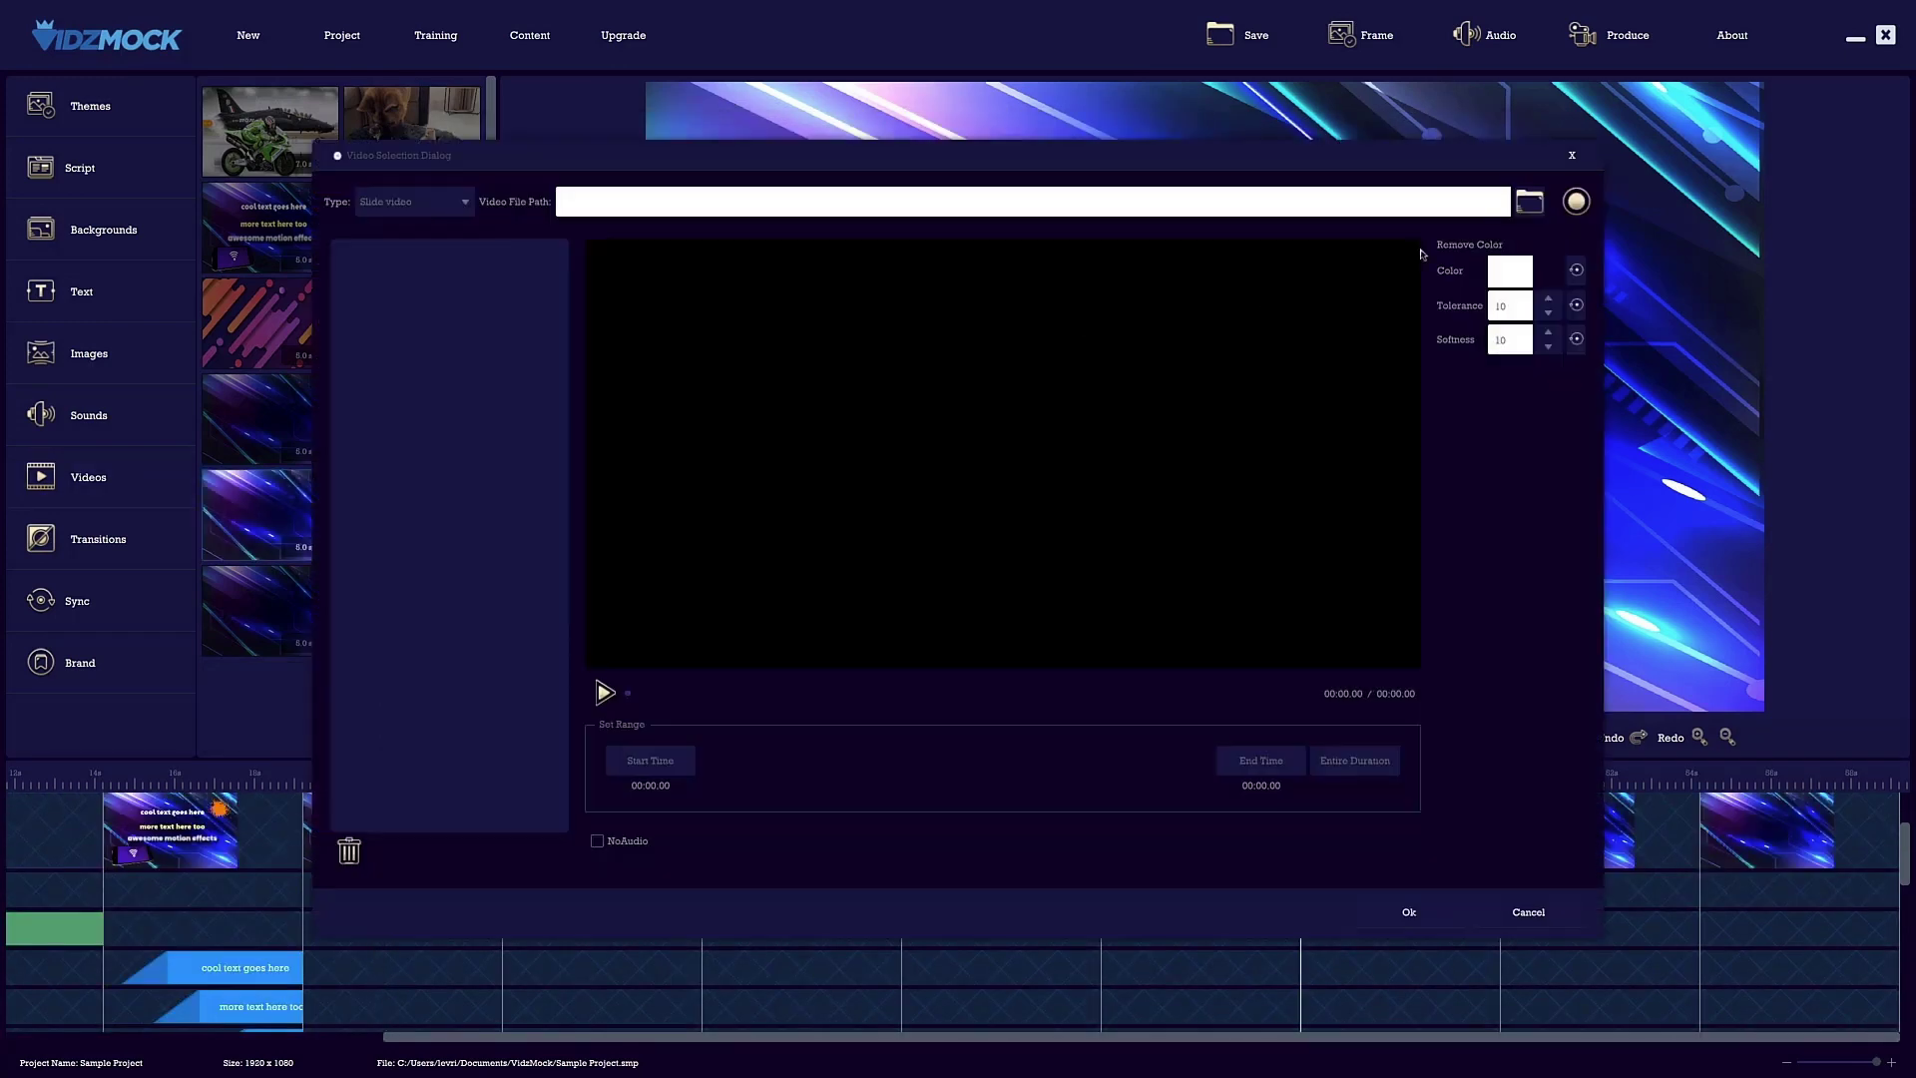
Step: Import VidzMock-FE-Mockup-FINAL.webm and load it as the slide video for the ninth slide
{"action": "left_click", "coordinate": [1530, 201]}
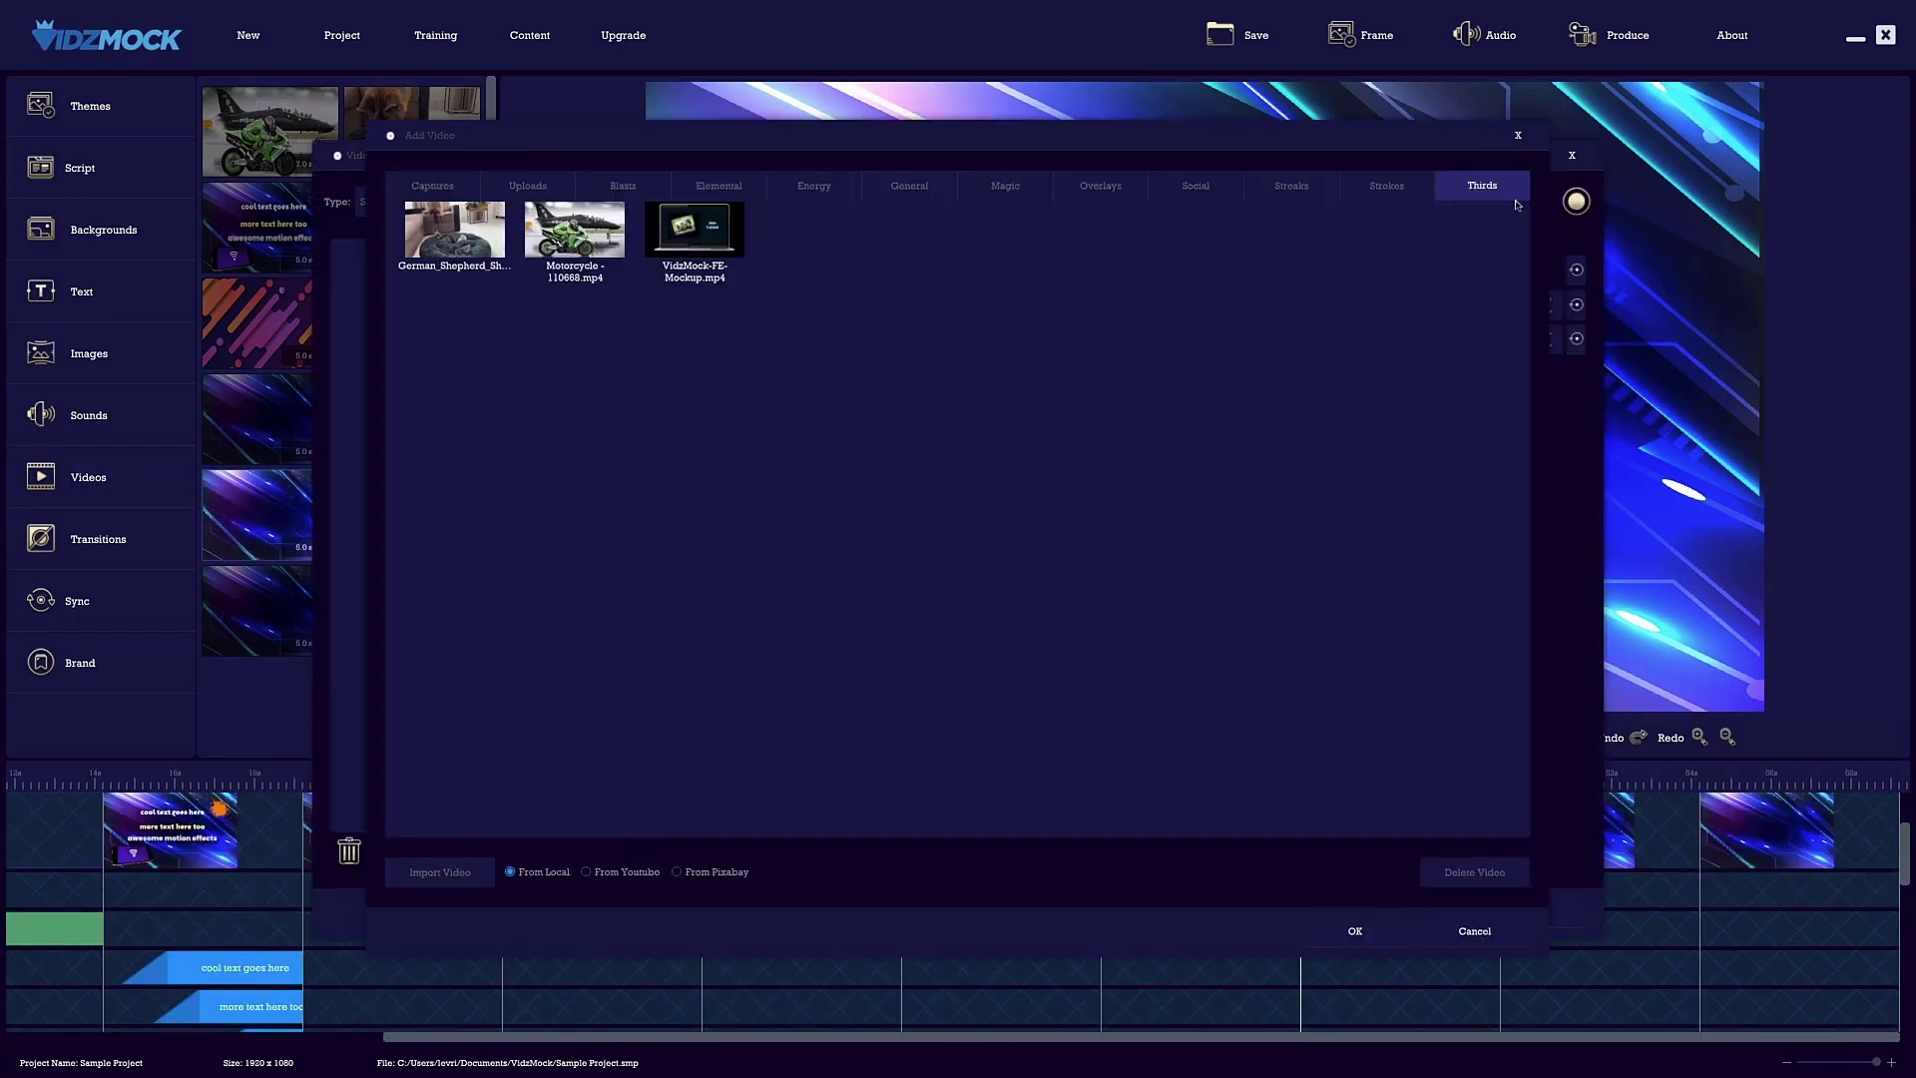
{"action": "left_click", "coordinate": [457, 868]}
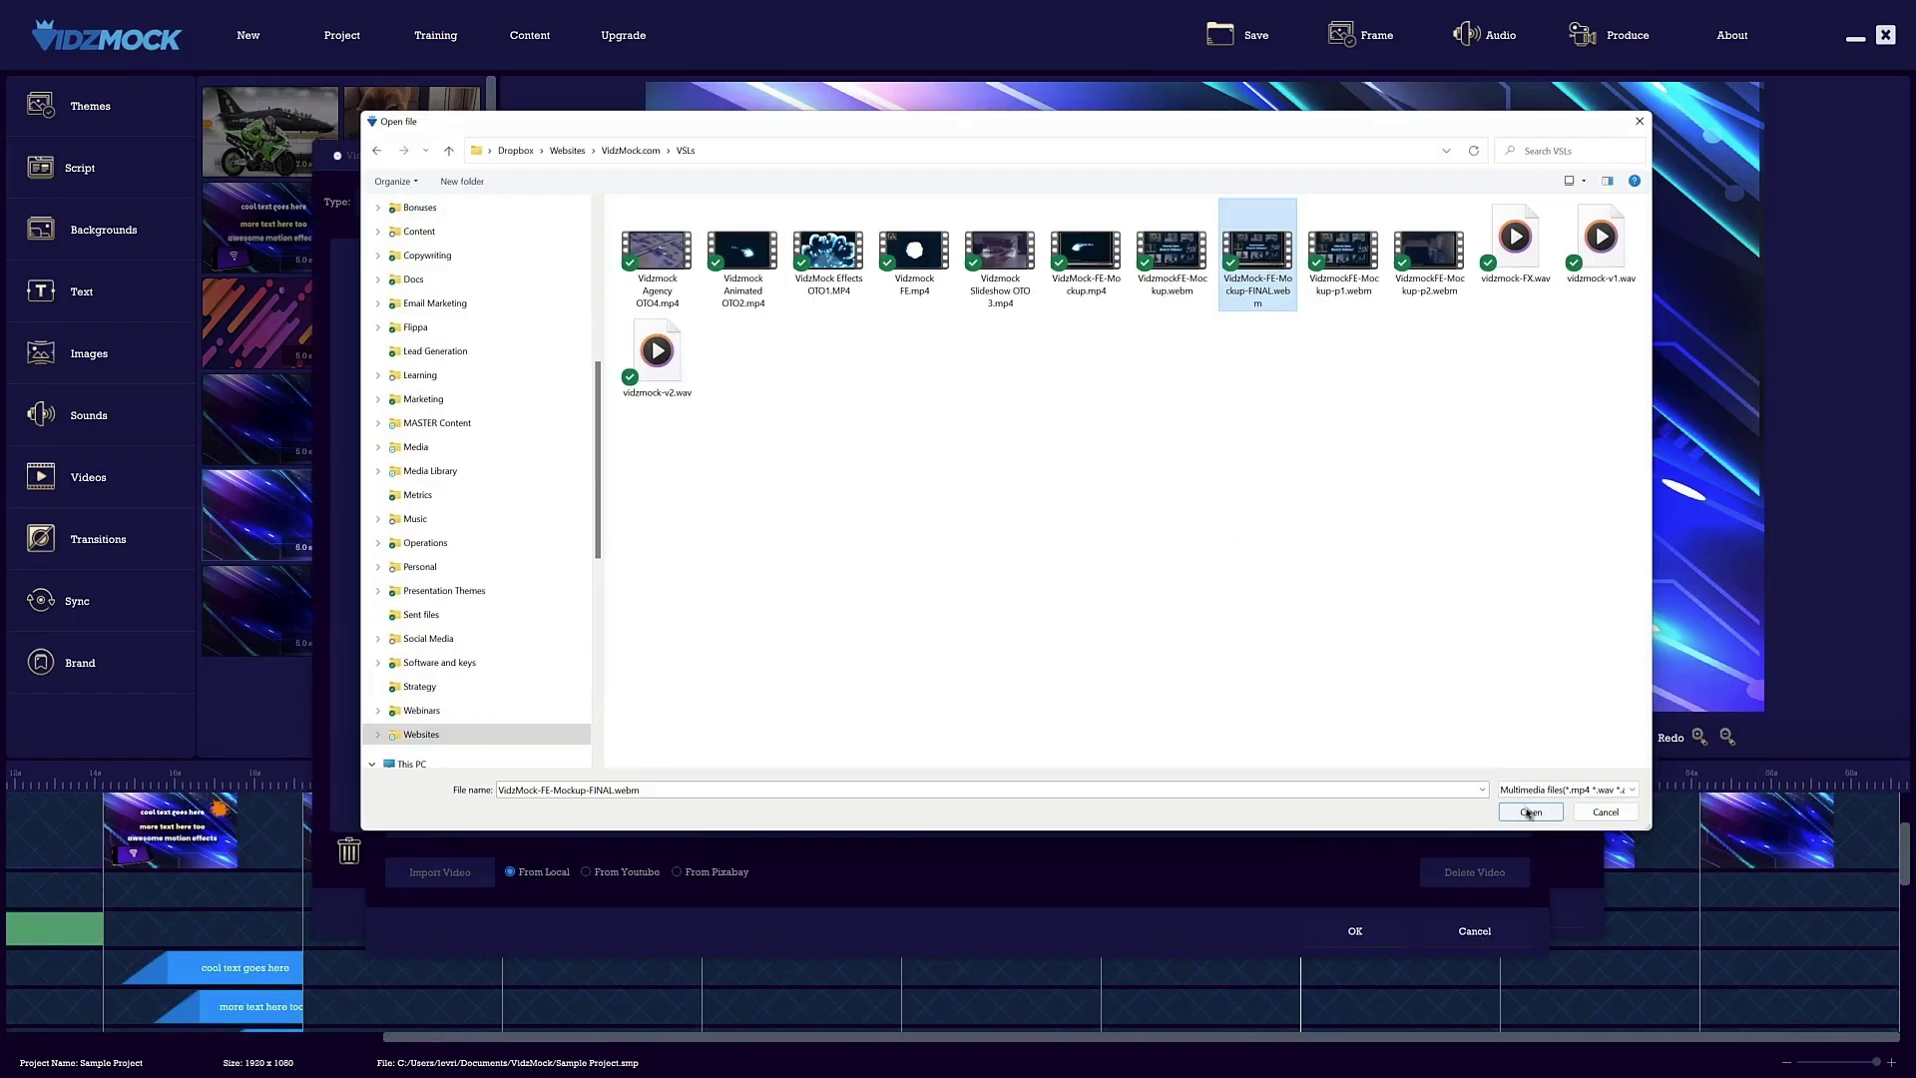
{"action": "left_click", "coordinate": [1527, 812]}
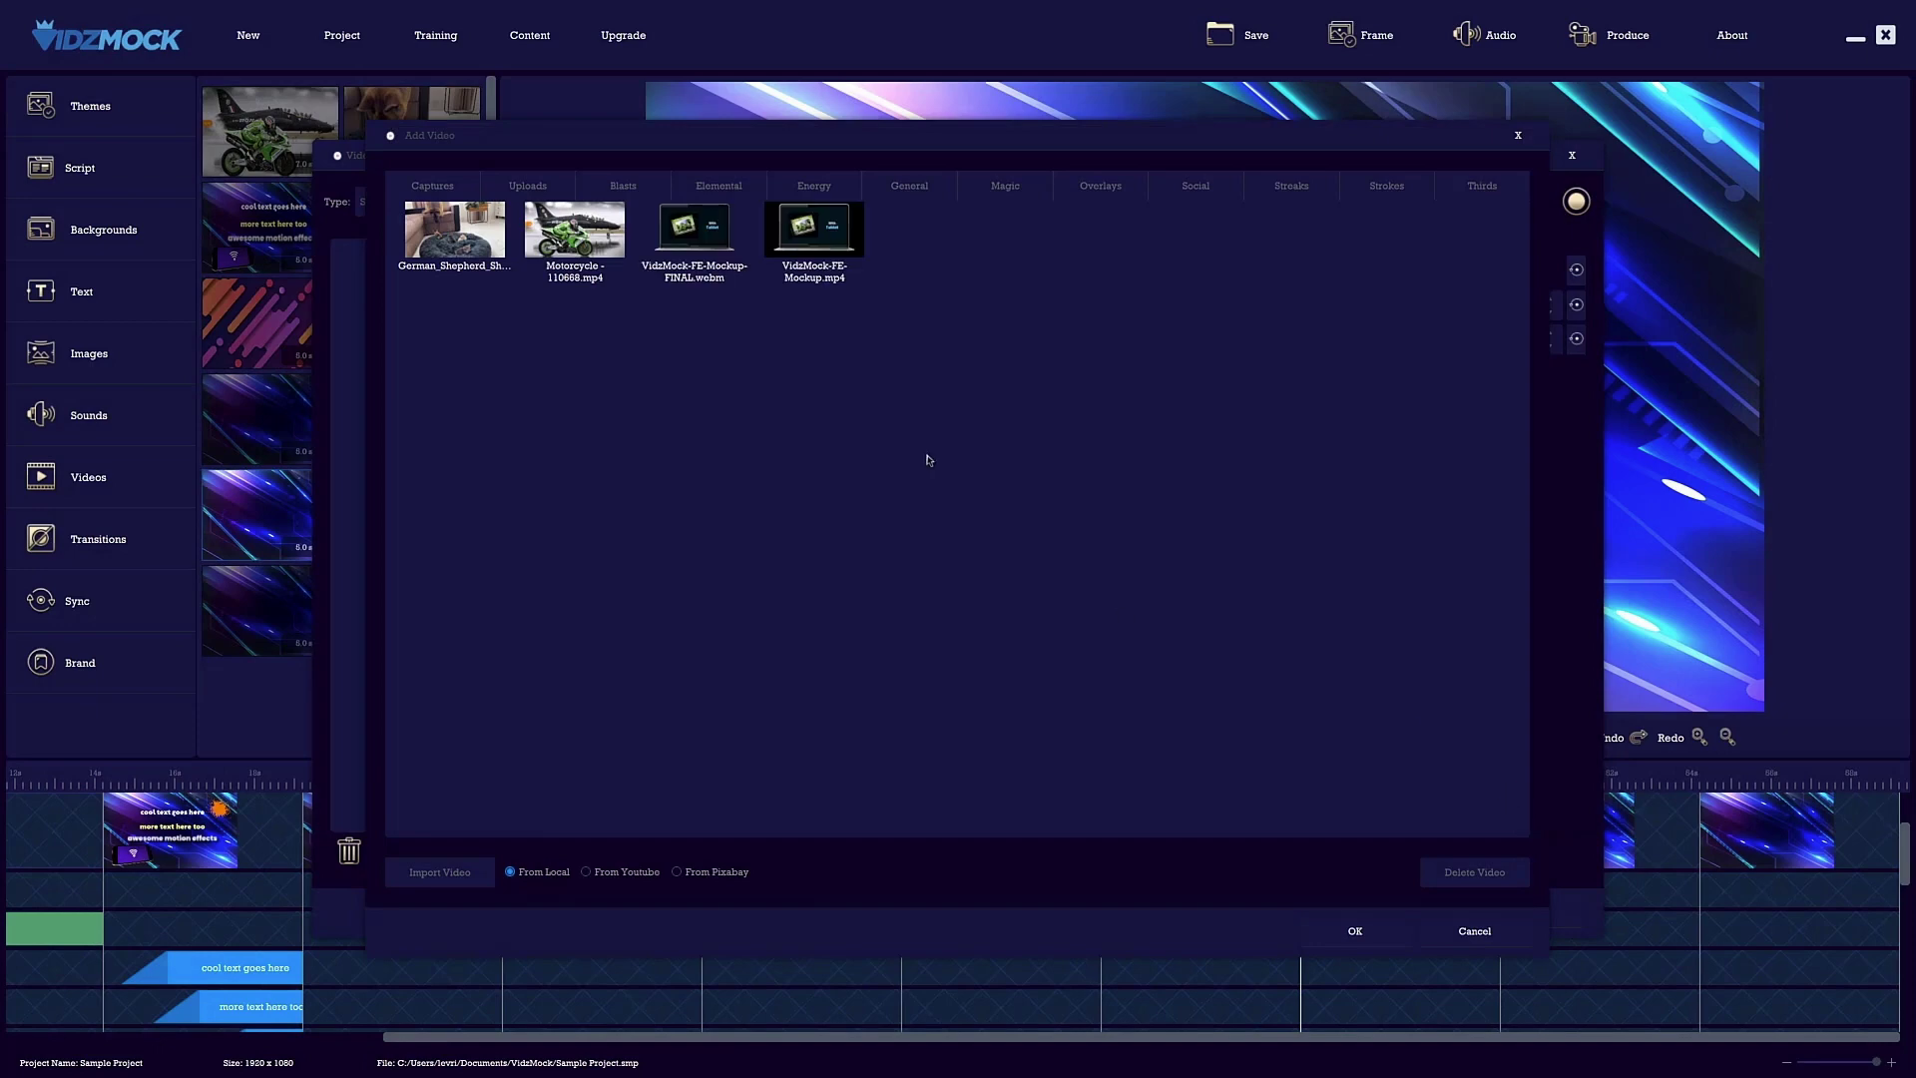
{"action": "left_click", "coordinate": [724, 245]}
{"action": "left_click", "coordinate": [1362, 928]}
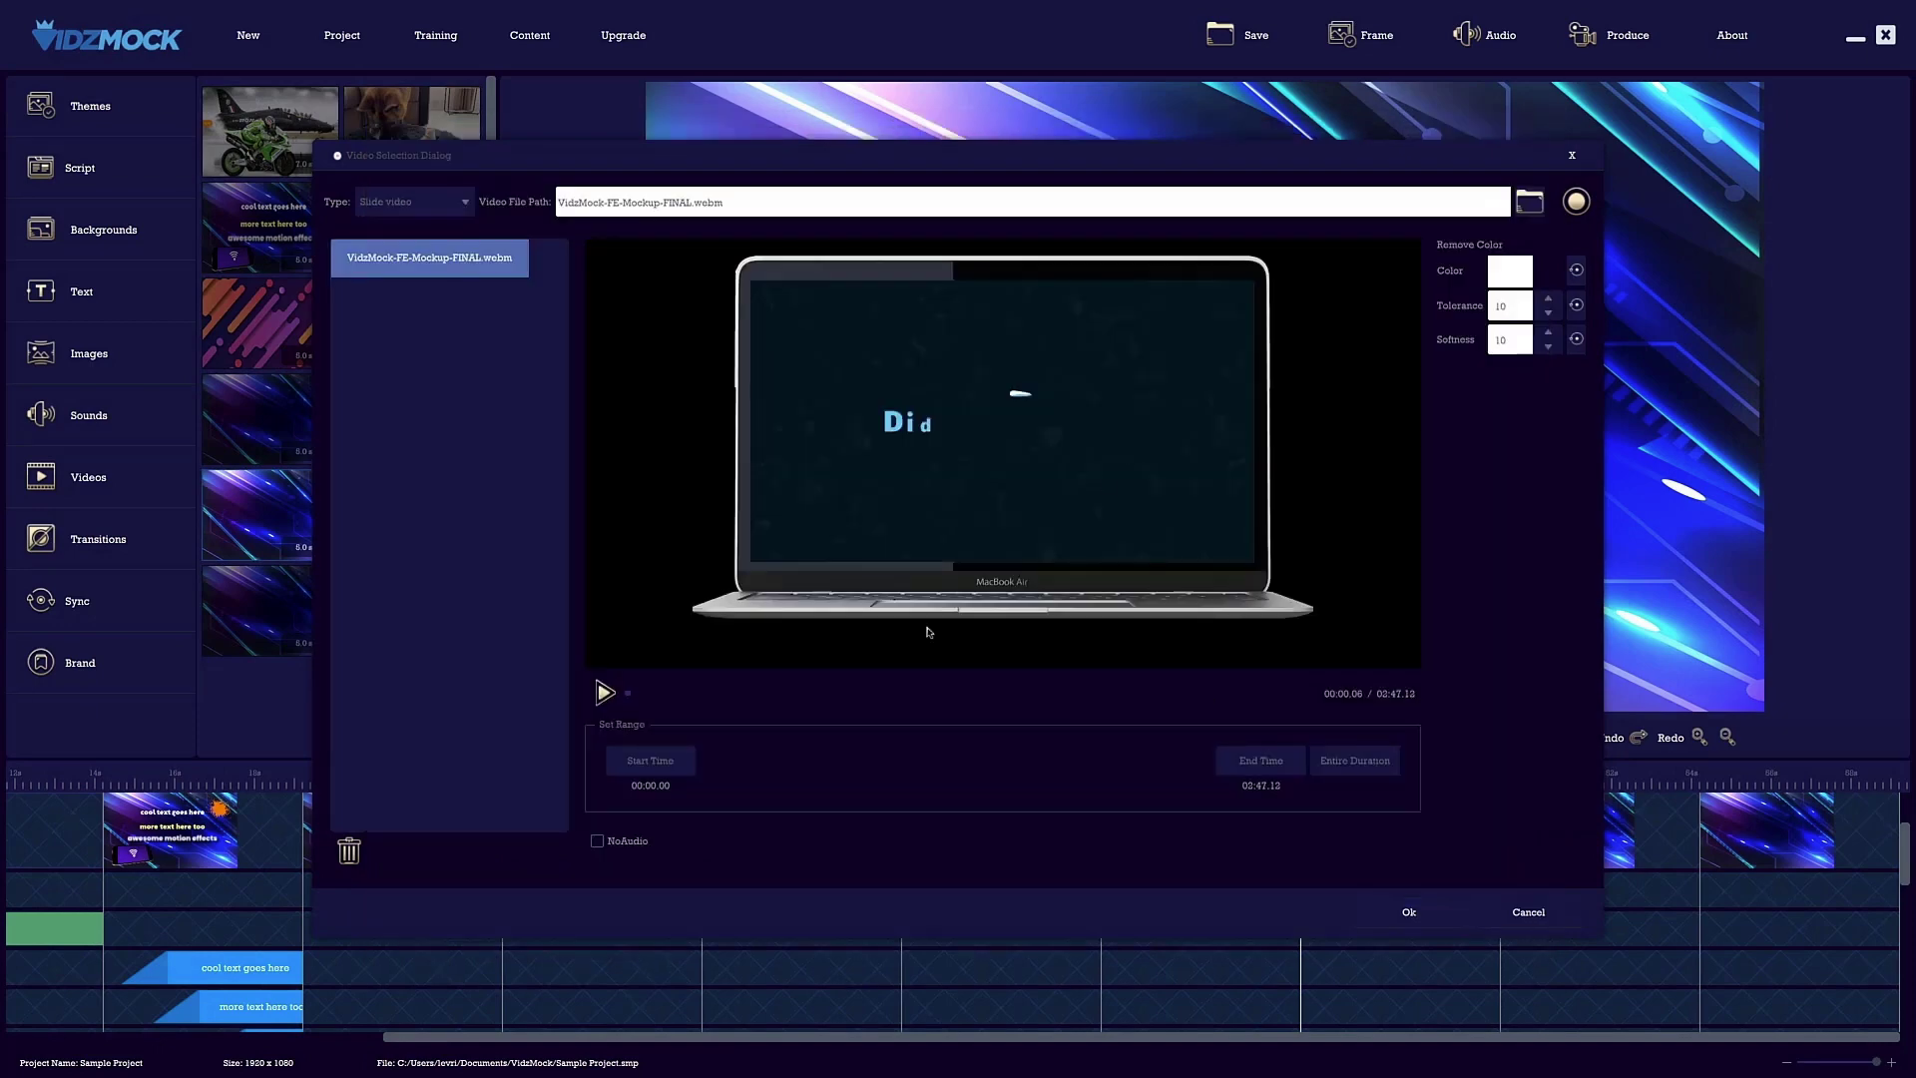
Step: Trim the laptop mockup video to the range from about 00:32 to 01:02, insert it into the slide and preview it
{"action": "left_click_drag", "start_coordinate": [636, 698], "coordinate": [762, 695]}
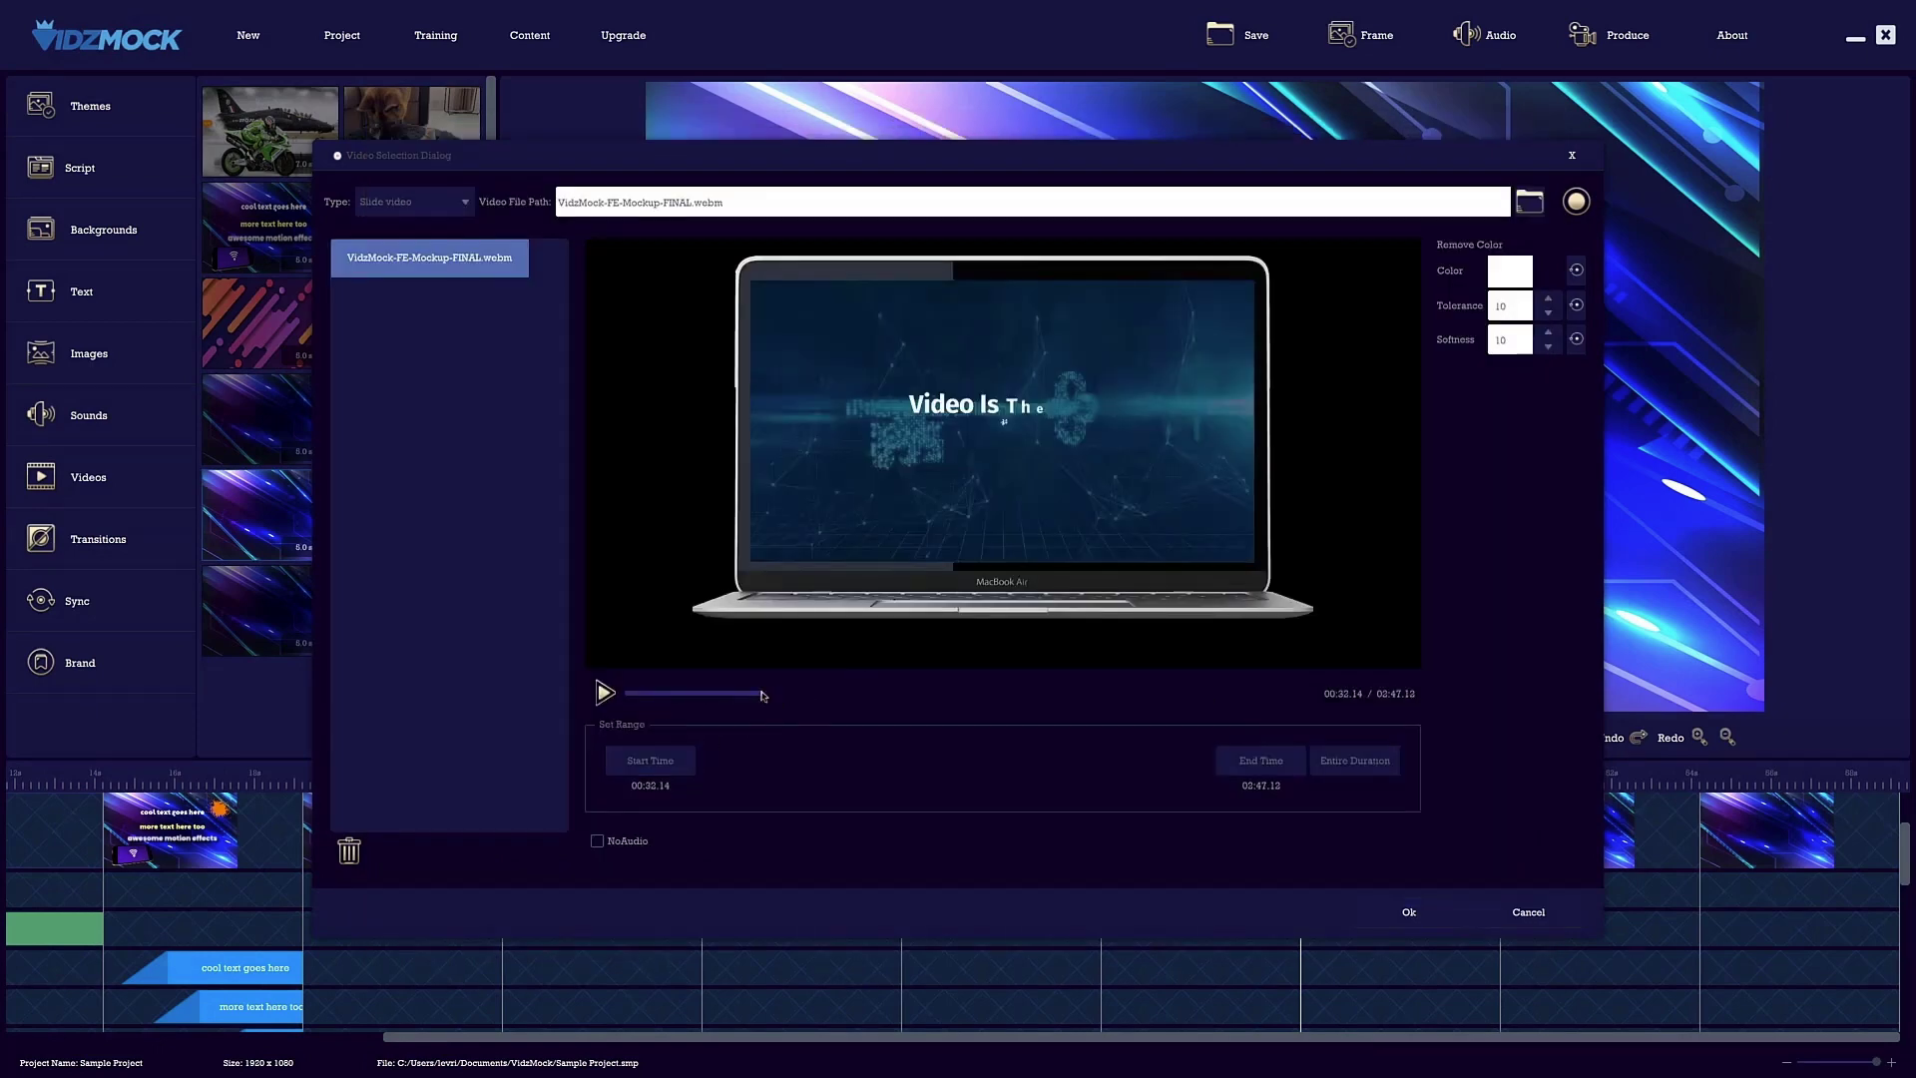
{"action": "left_click_drag", "start_coordinate": [884, 699], "coordinate": [887, 692]}
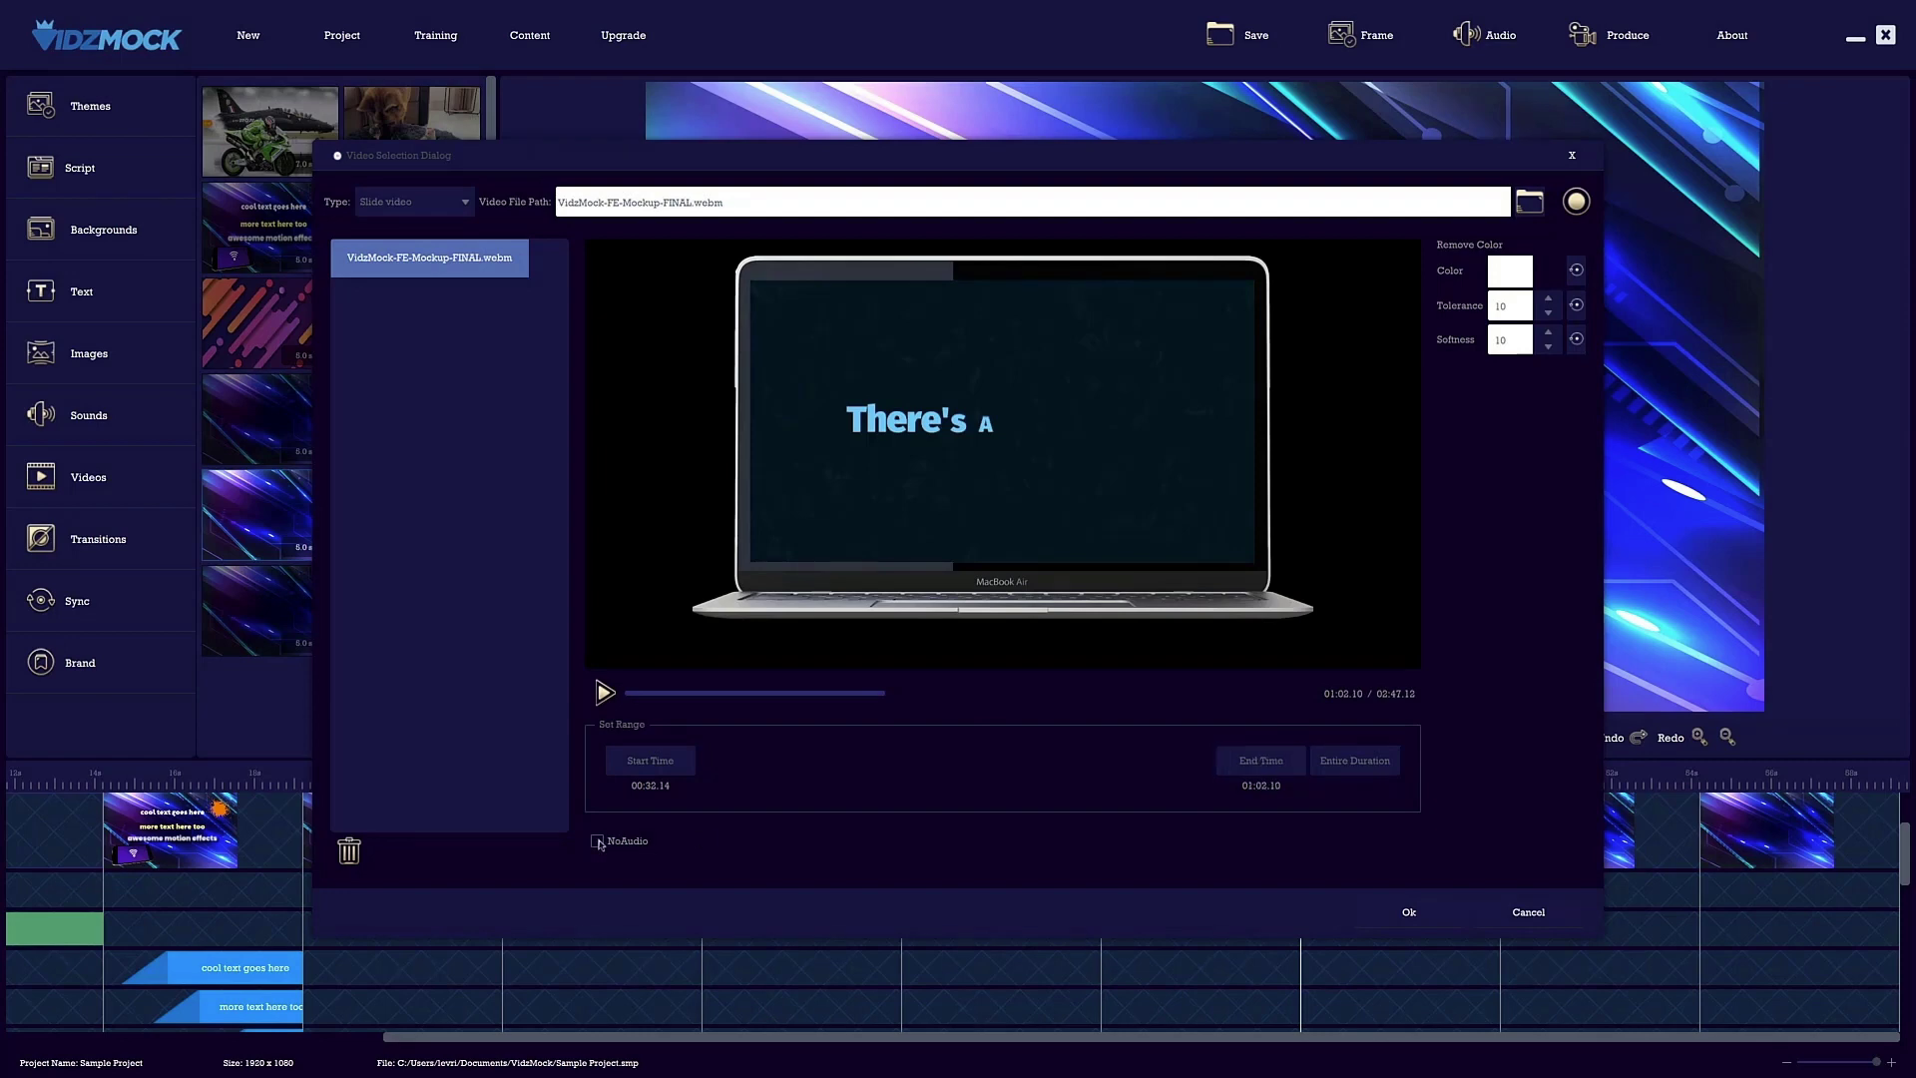
{"action": "left_click", "coordinate": [1408, 912]}
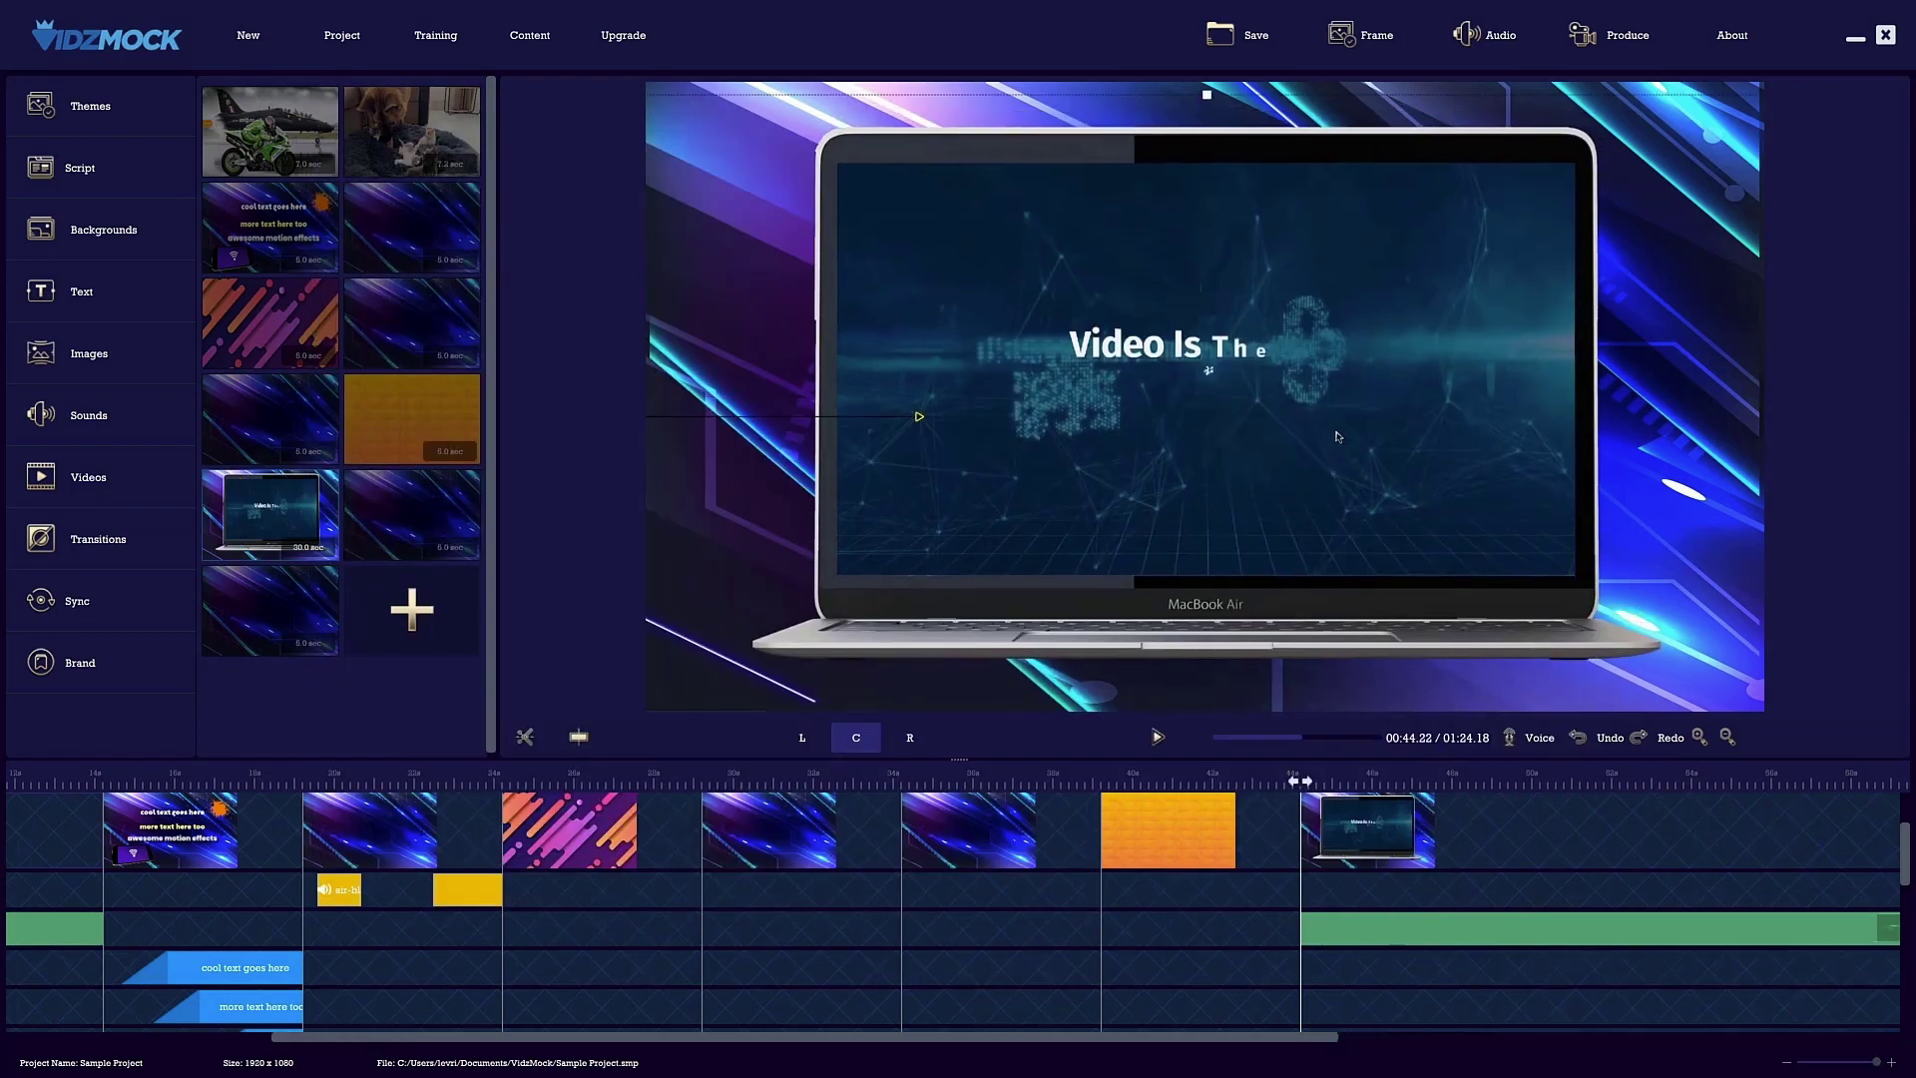
{"action": "left_click", "coordinate": [1159, 738]}
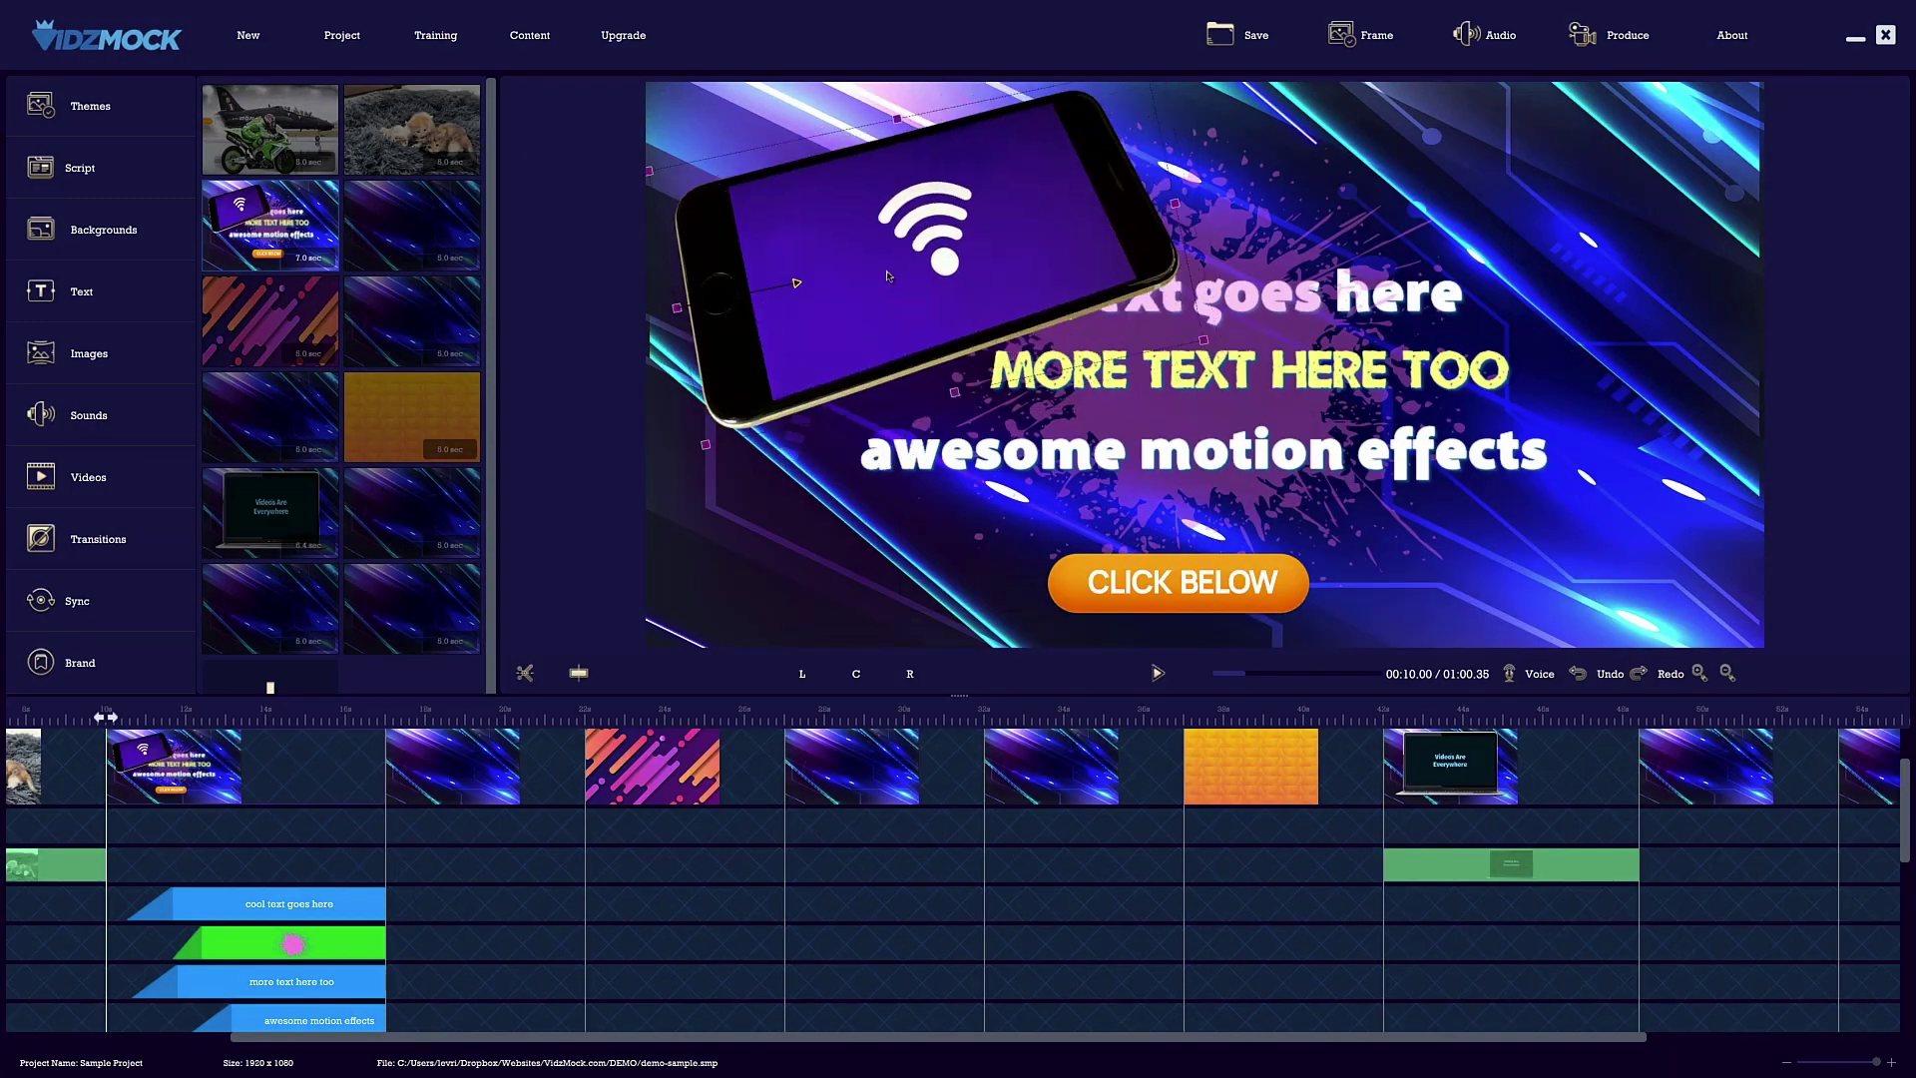
Step: Shrink the smartphone image, move it within the third slide's upper-left area, and delete the pink splat
{"action": "left_click_drag", "start_coordinate": [887, 275], "coordinate": [871, 261]}
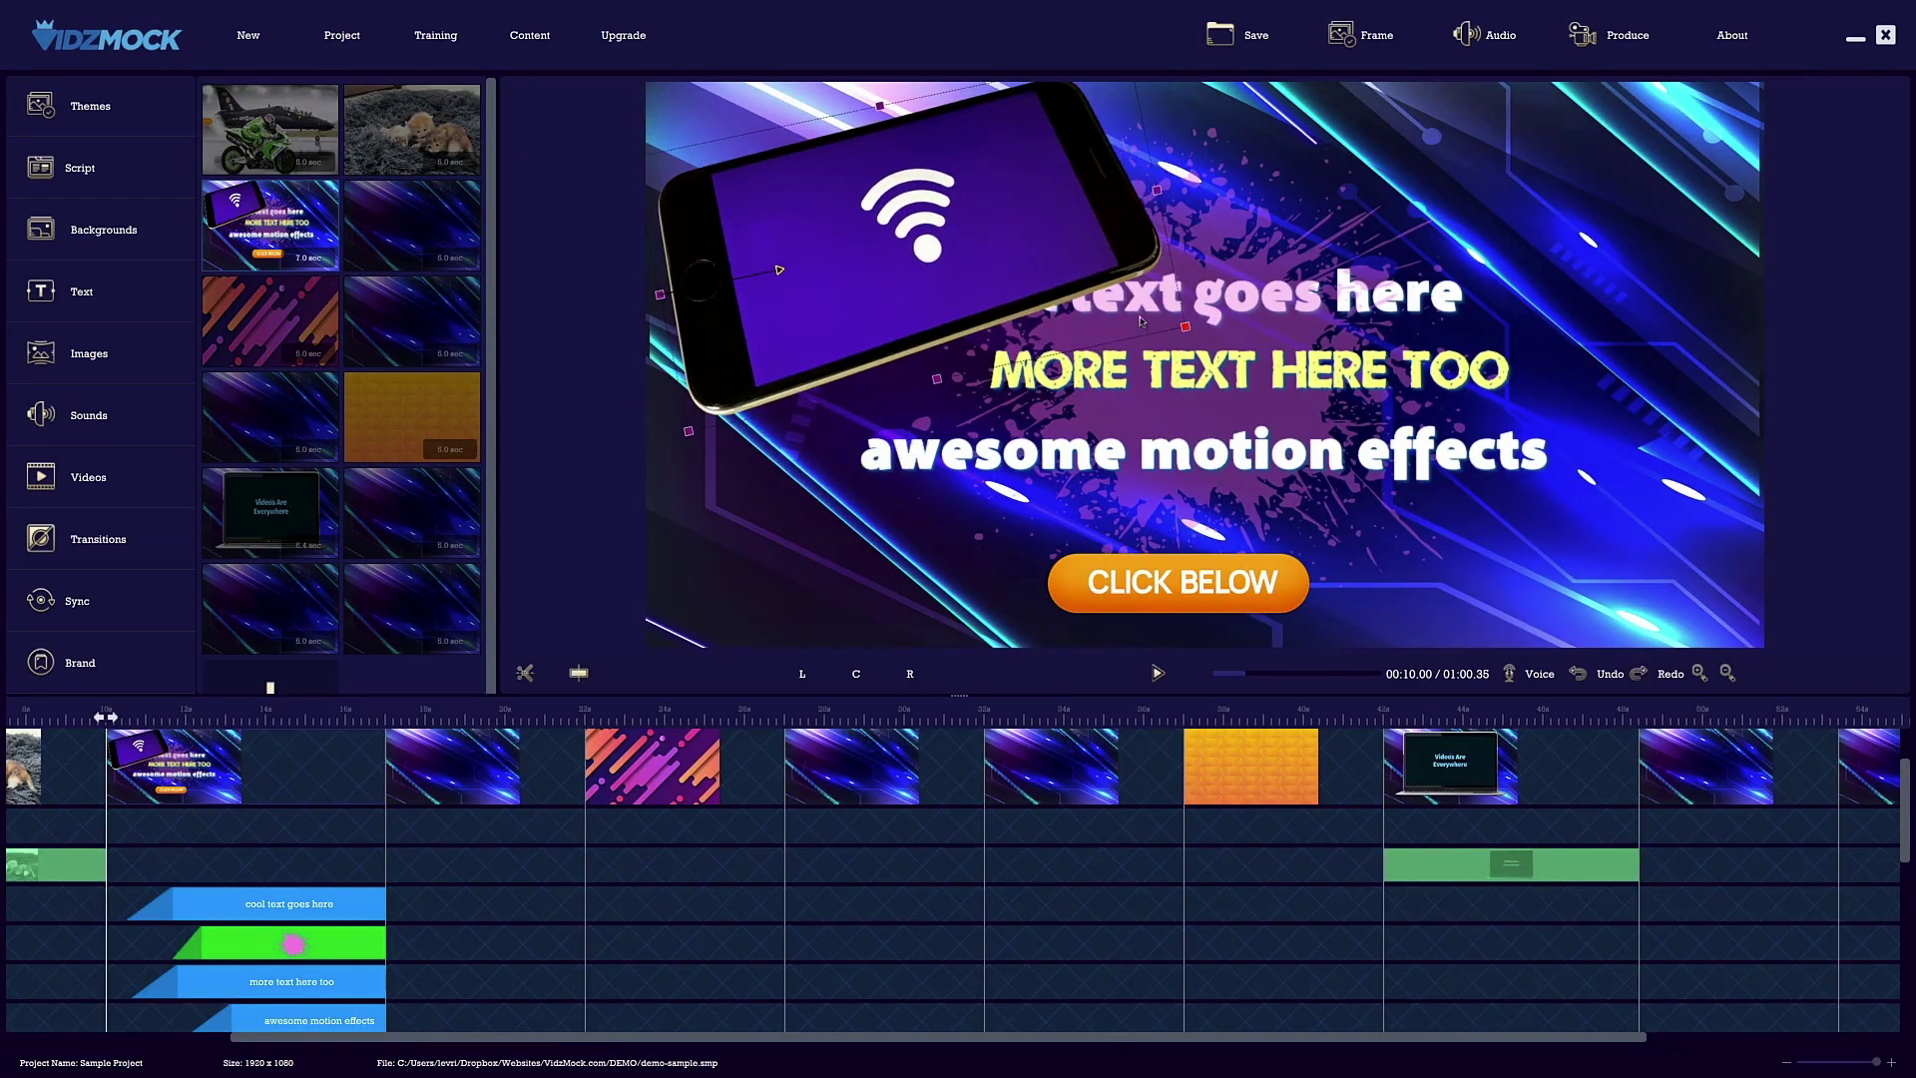
{"action": "left_click_drag", "start_coordinate": [1190, 327], "coordinate": [1080, 238]}
{"action": "left_click_drag", "start_coordinate": [933, 195], "coordinate": [893, 223]}
{"action": "left_click_drag", "start_coordinate": [1462, 429], "coordinate": [1565, 450]}
{"action": "key", "text": "Delete"}
Step: Rearrange the three text lines down the third slide's right half and position the CLICK BELOW button beneath them
{"action": "left_click_drag", "start_coordinate": [1249, 370], "coordinate": [1399, 392]}
{"action": "left_click_drag", "start_coordinate": [1204, 451], "coordinate": [1019, 510]}
{"action": "left_click_drag", "start_coordinate": [1197, 294], "coordinate": [1401, 200]}
{"action": "left_click", "coordinate": [856, 674]}
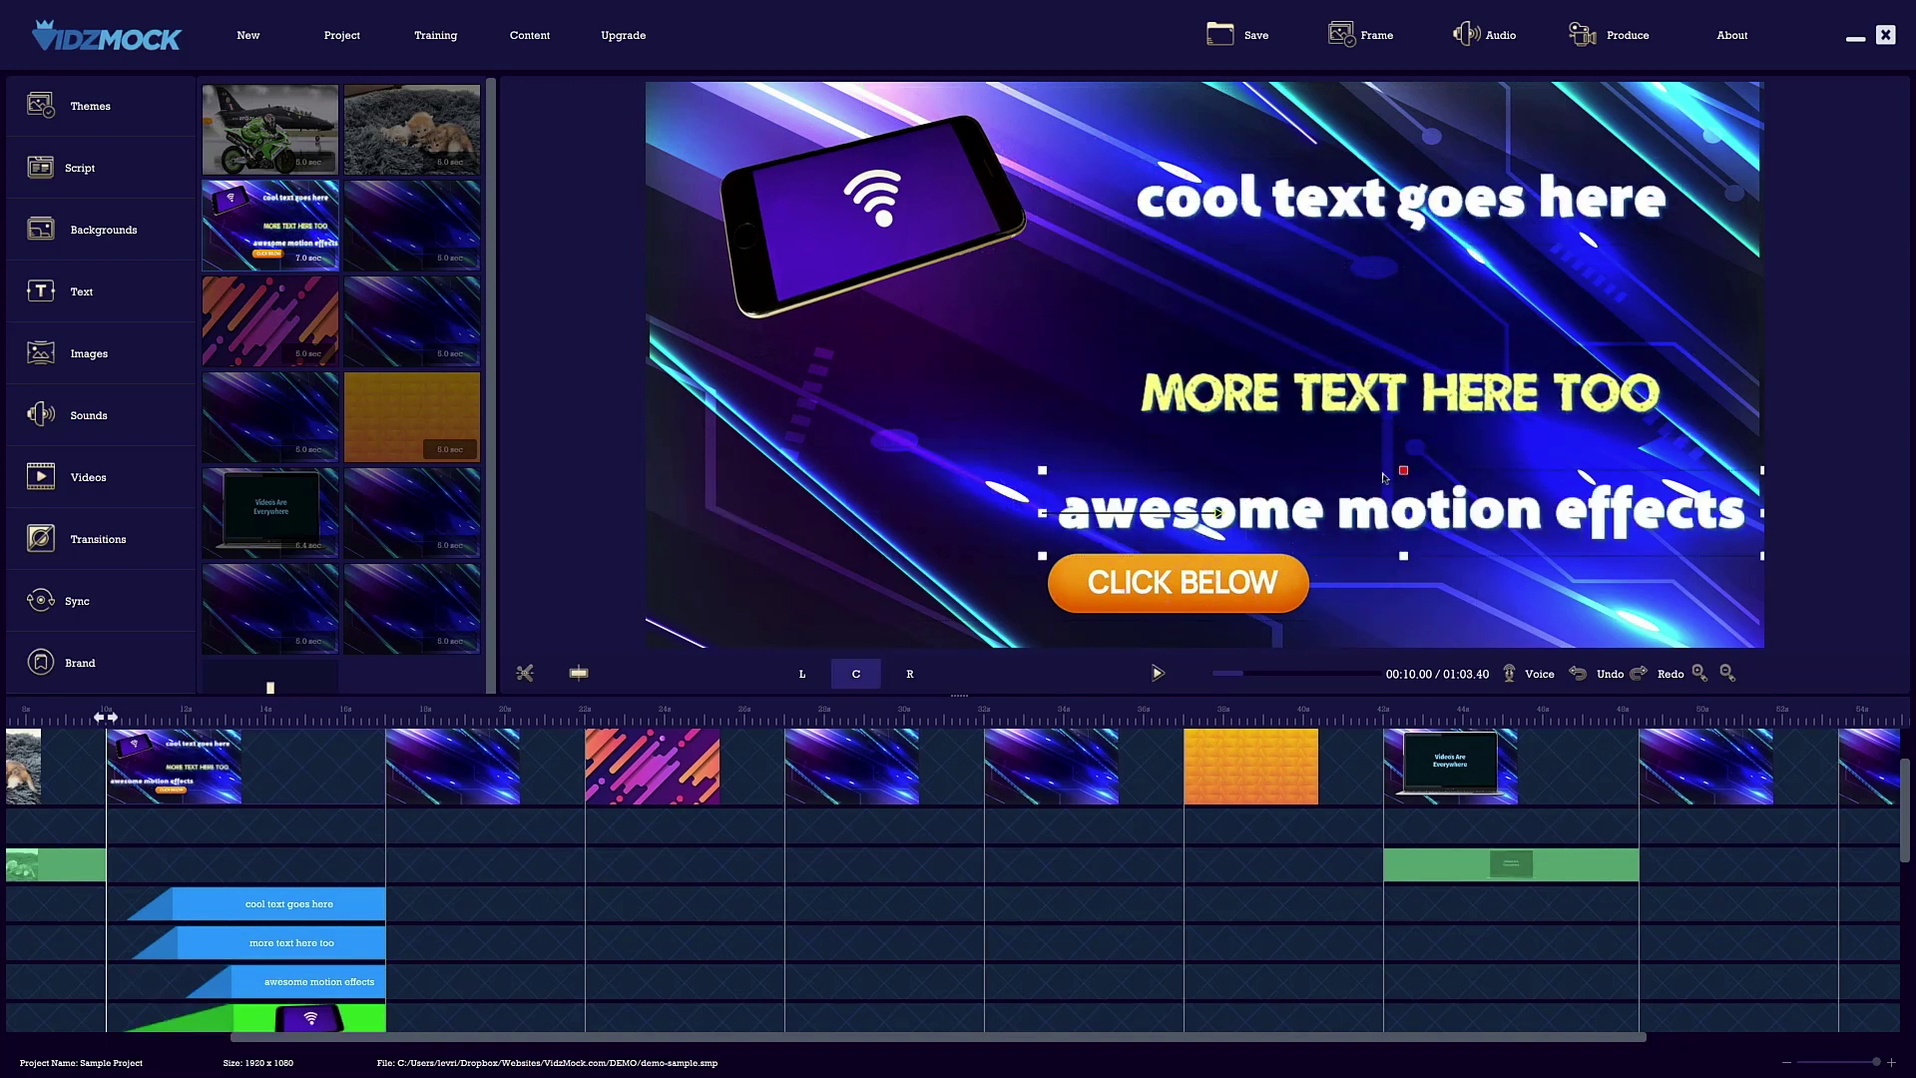
{"action": "left_click_drag", "start_coordinate": [1183, 582], "coordinate": [1288, 475]}
{"action": "left_click_drag", "start_coordinate": [1283, 577], "coordinate": [1556, 547]}
{"action": "left_click_drag", "start_coordinate": [1474, 482], "coordinate": [1411, 466]}
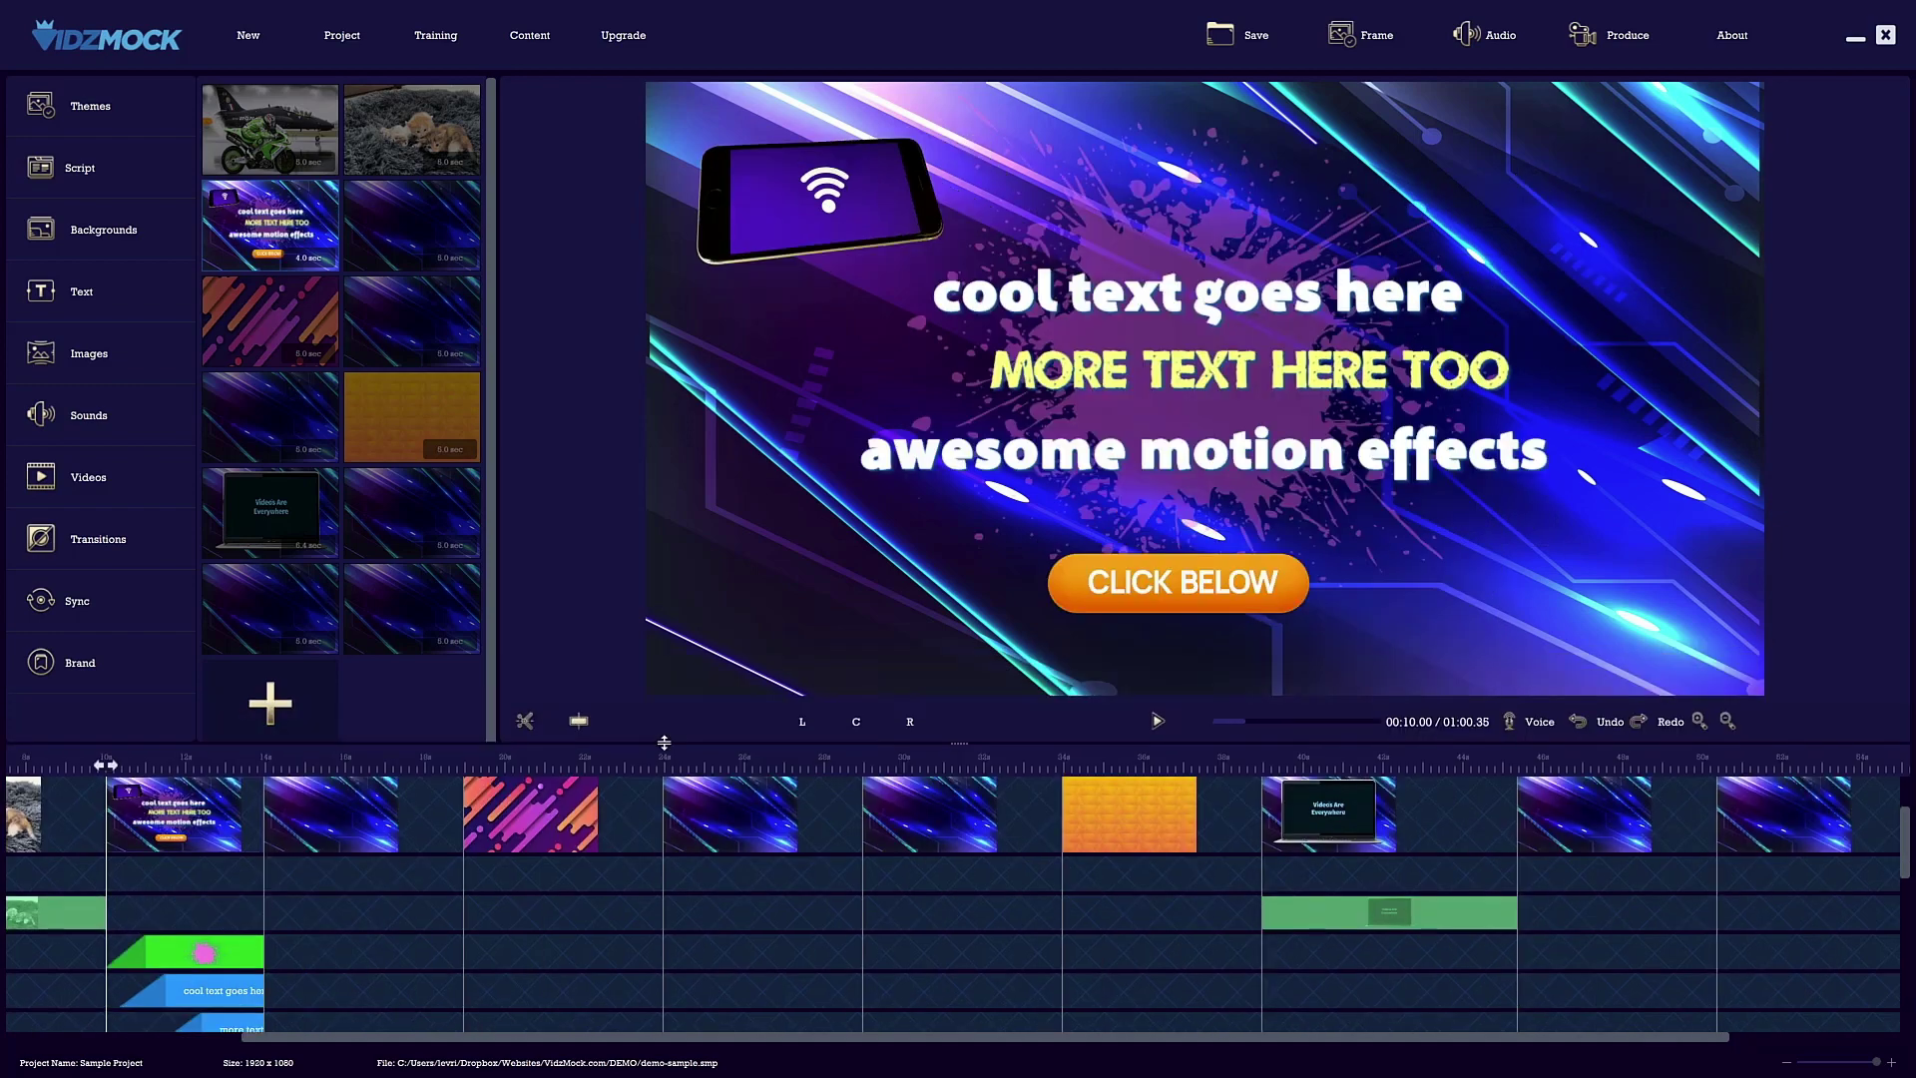
Step: Reorder a timeline layer, and move the motorcycle slide to eighth place and the laptop slide to sixth place
{"action": "scroll", "coordinate": [231, 824], "scroll_direction": "down", "scroll_amount": 3}
{"action": "left_click_drag", "start_coordinate": [230, 825], "coordinate": [226, 781]}
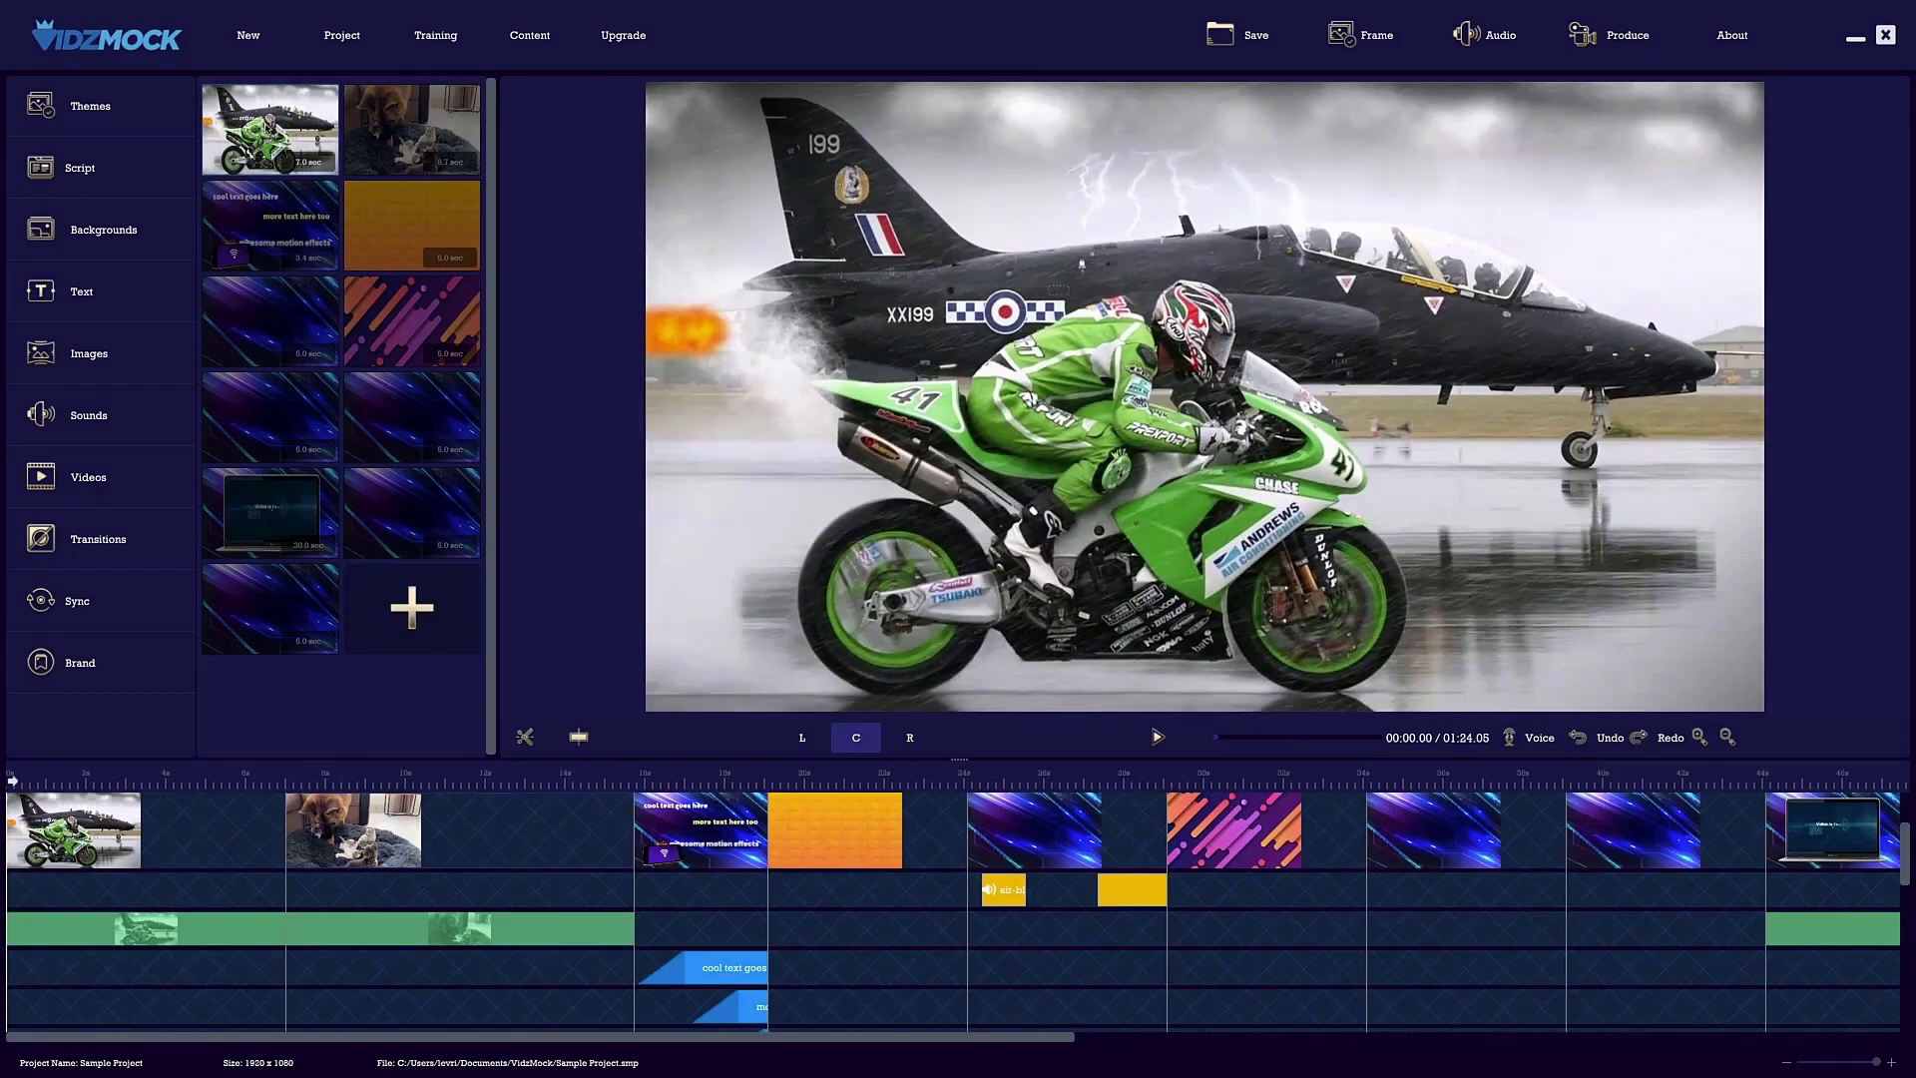
{"action": "left_click_drag", "start_coordinate": [269, 130], "coordinate": [404, 409]}
{"action": "left_click_drag", "start_coordinate": [276, 526], "coordinate": [412, 327]}
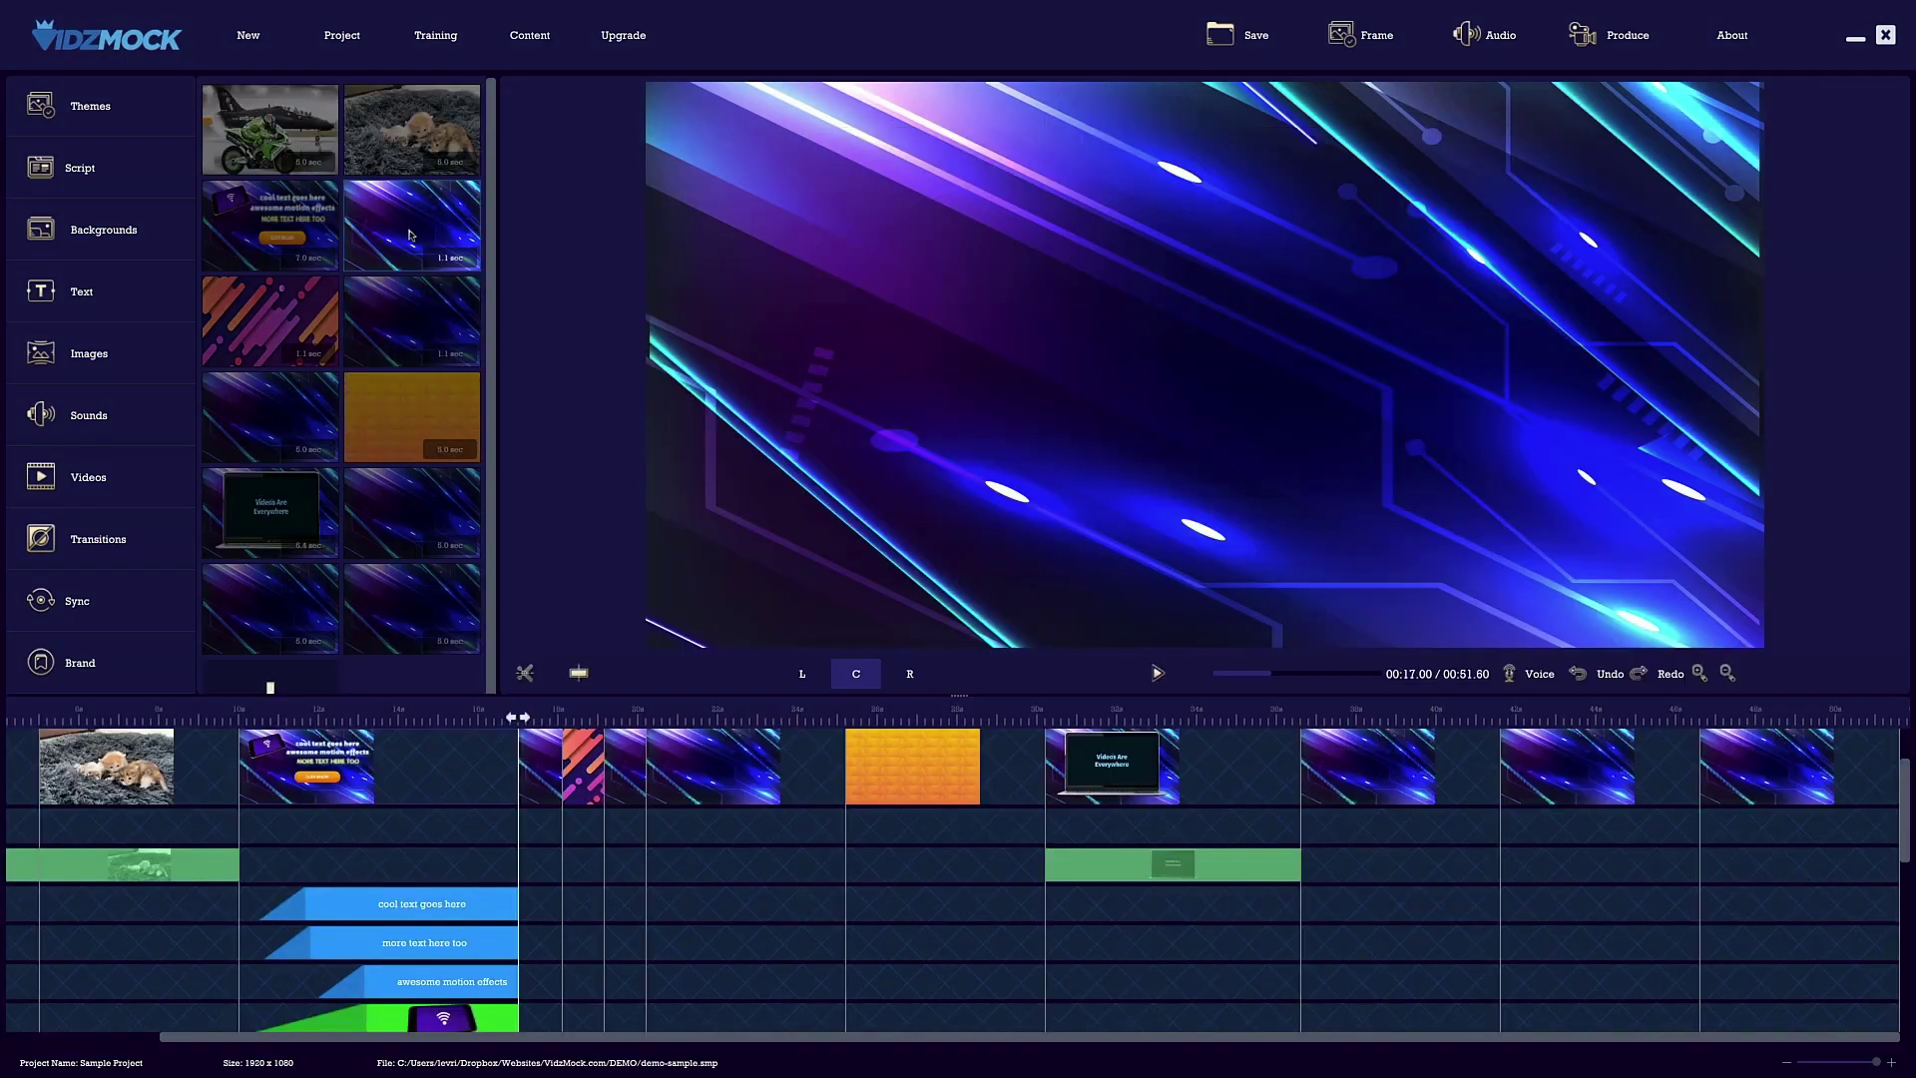
Step: Apply the Energy_Transition_01 transition video to the fourth slide
{"action": "left_click", "coordinate": [758, 306]}
{"action": "left_click", "coordinate": [772, 327]}
{"action": "left_click", "coordinate": [1293, 318]}
{"action": "left_click", "coordinate": [695, 340]}
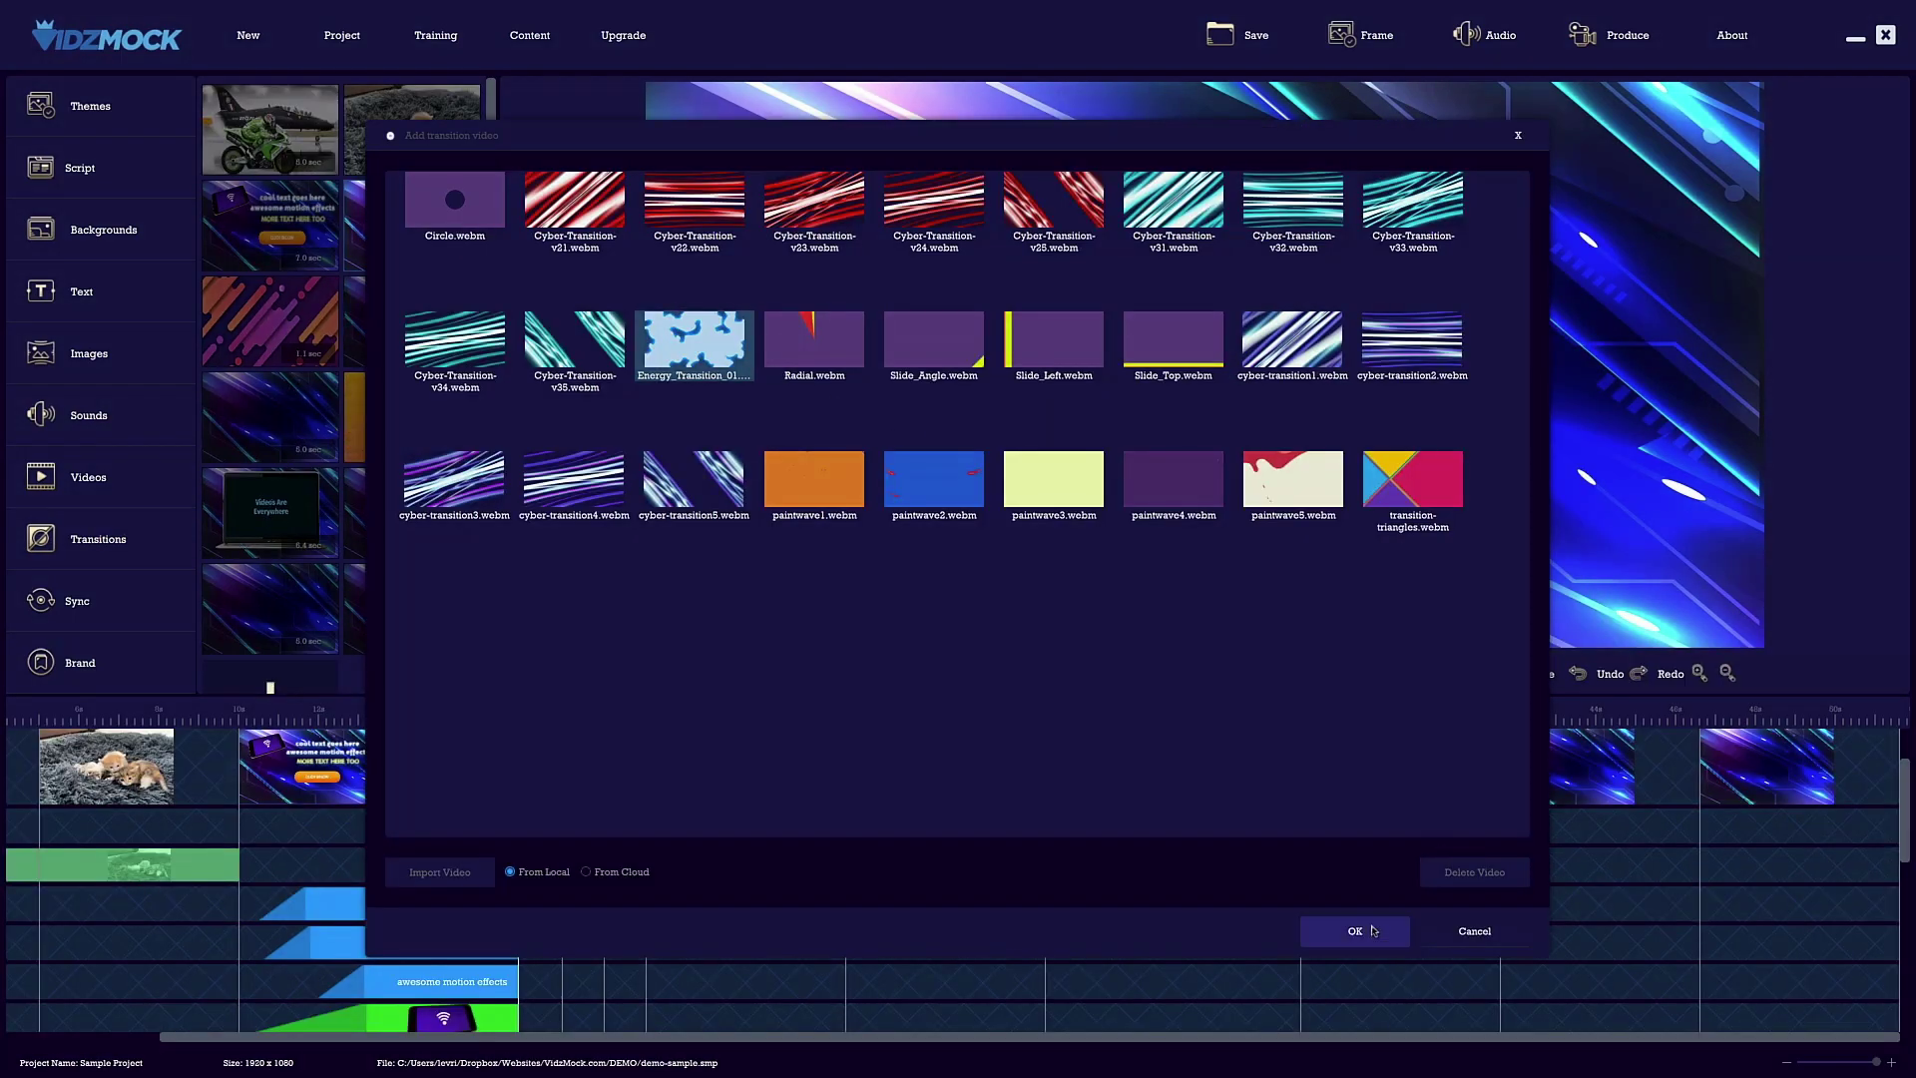
{"action": "left_click", "coordinate": [1433, 871]}
{"action": "left_click", "coordinate": [1135, 811]}
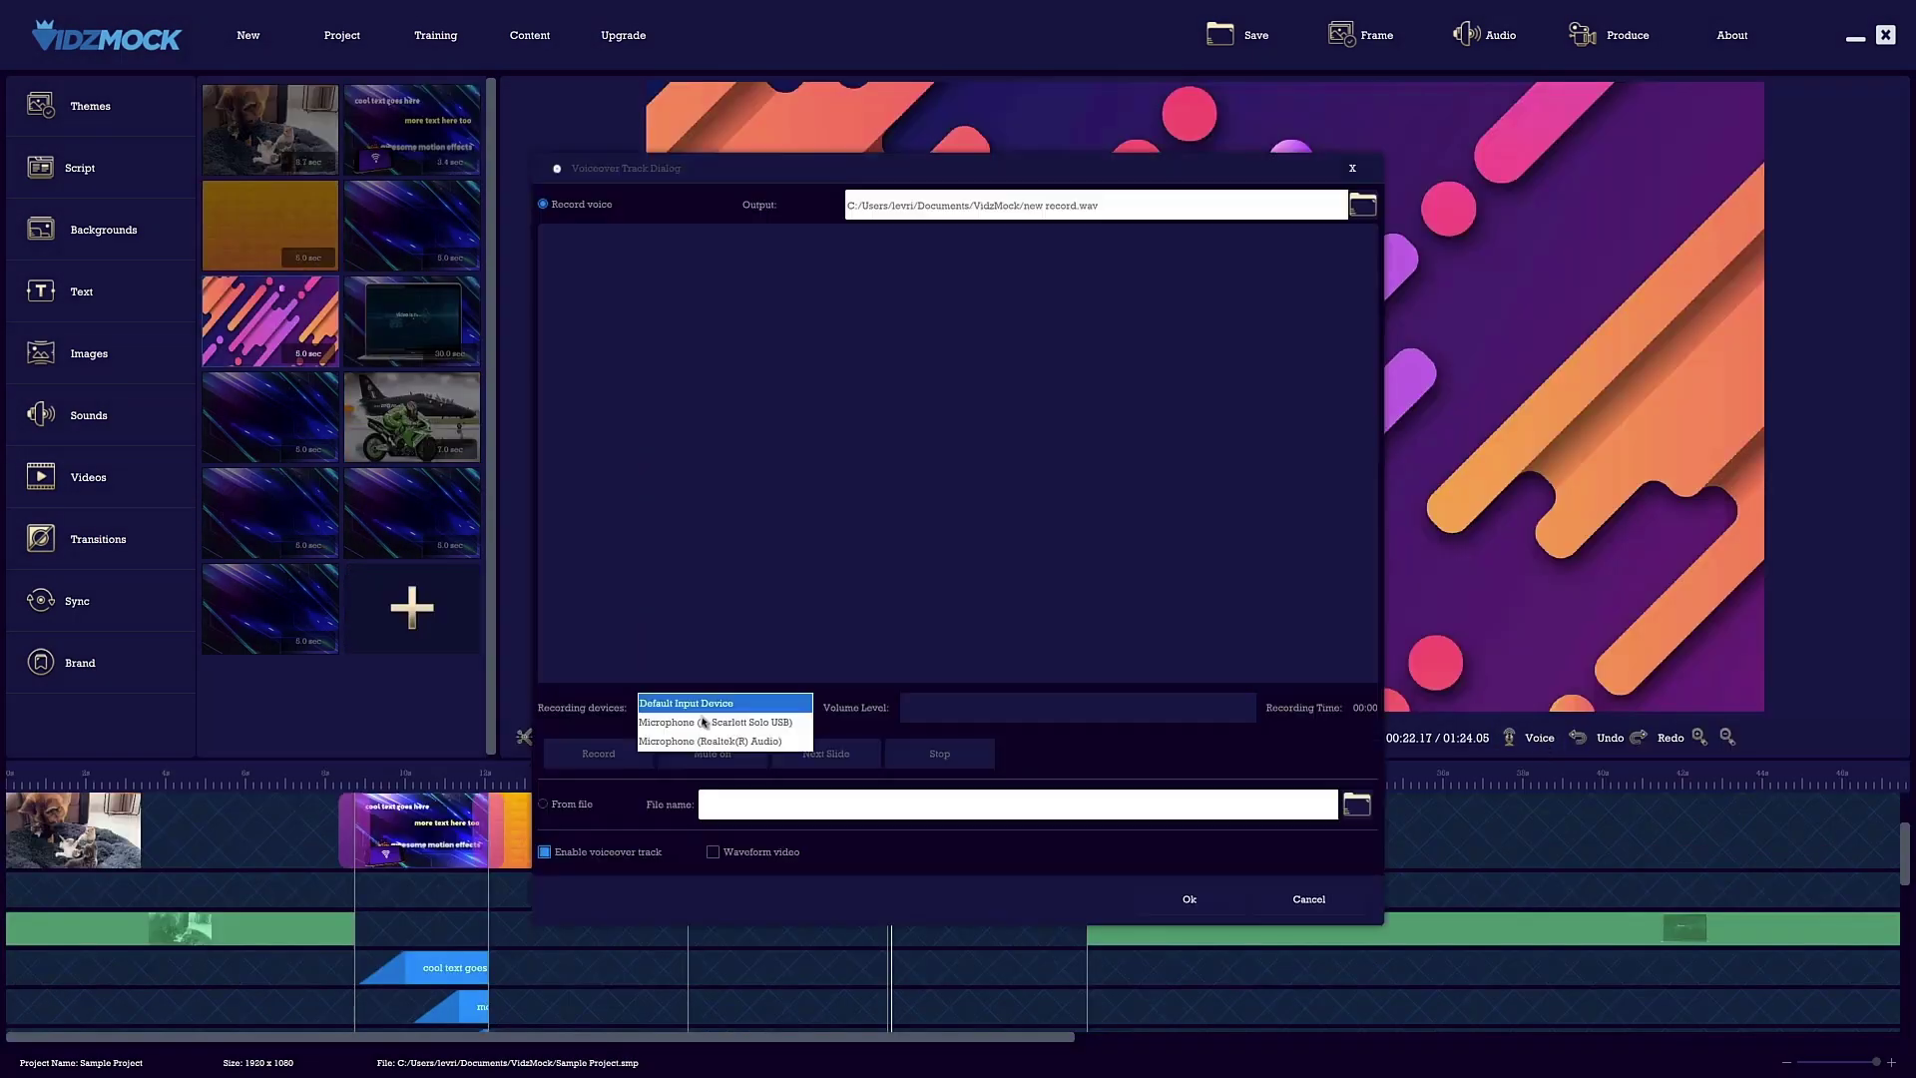
Step: Choose the Scarlett Solo USB microphone as the recording device and start recording a voiceover
{"action": "left_click", "coordinate": [704, 722]}
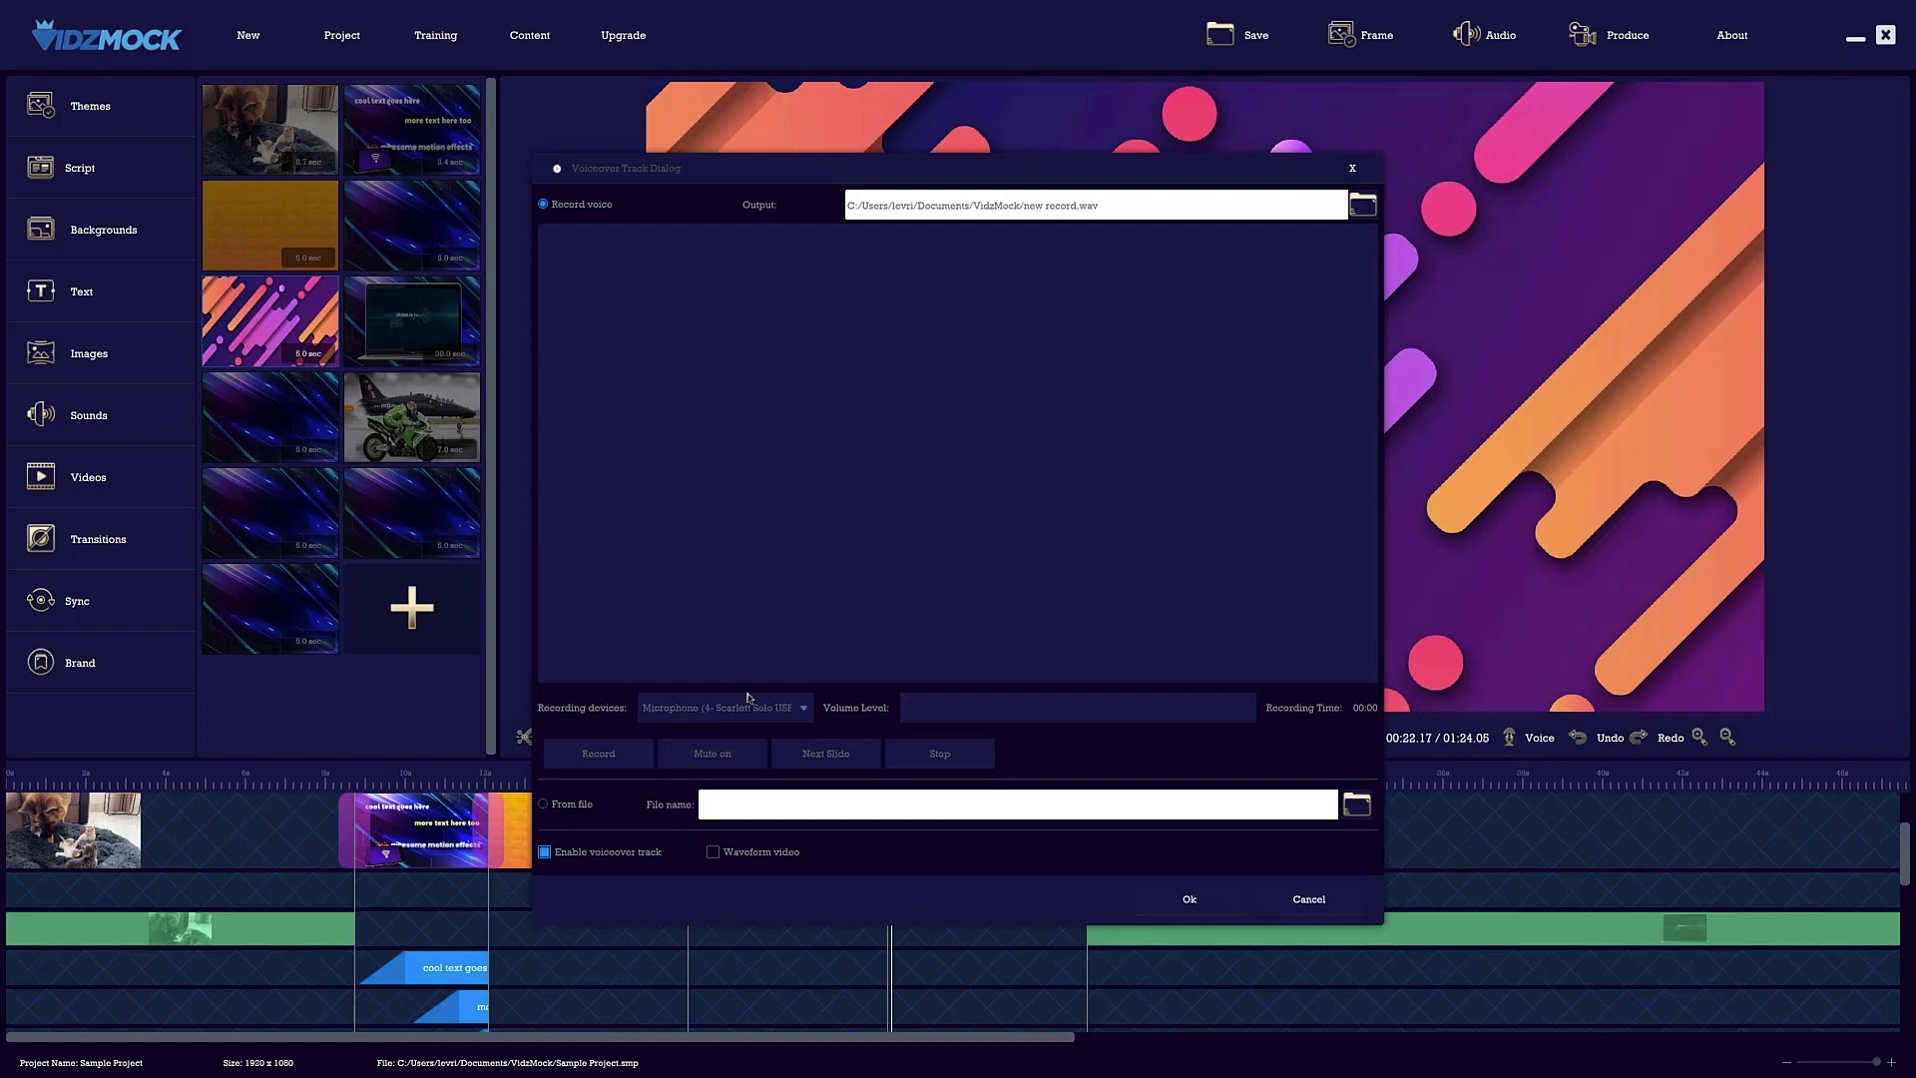
{"action": "left_click", "coordinate": [599, 753]}
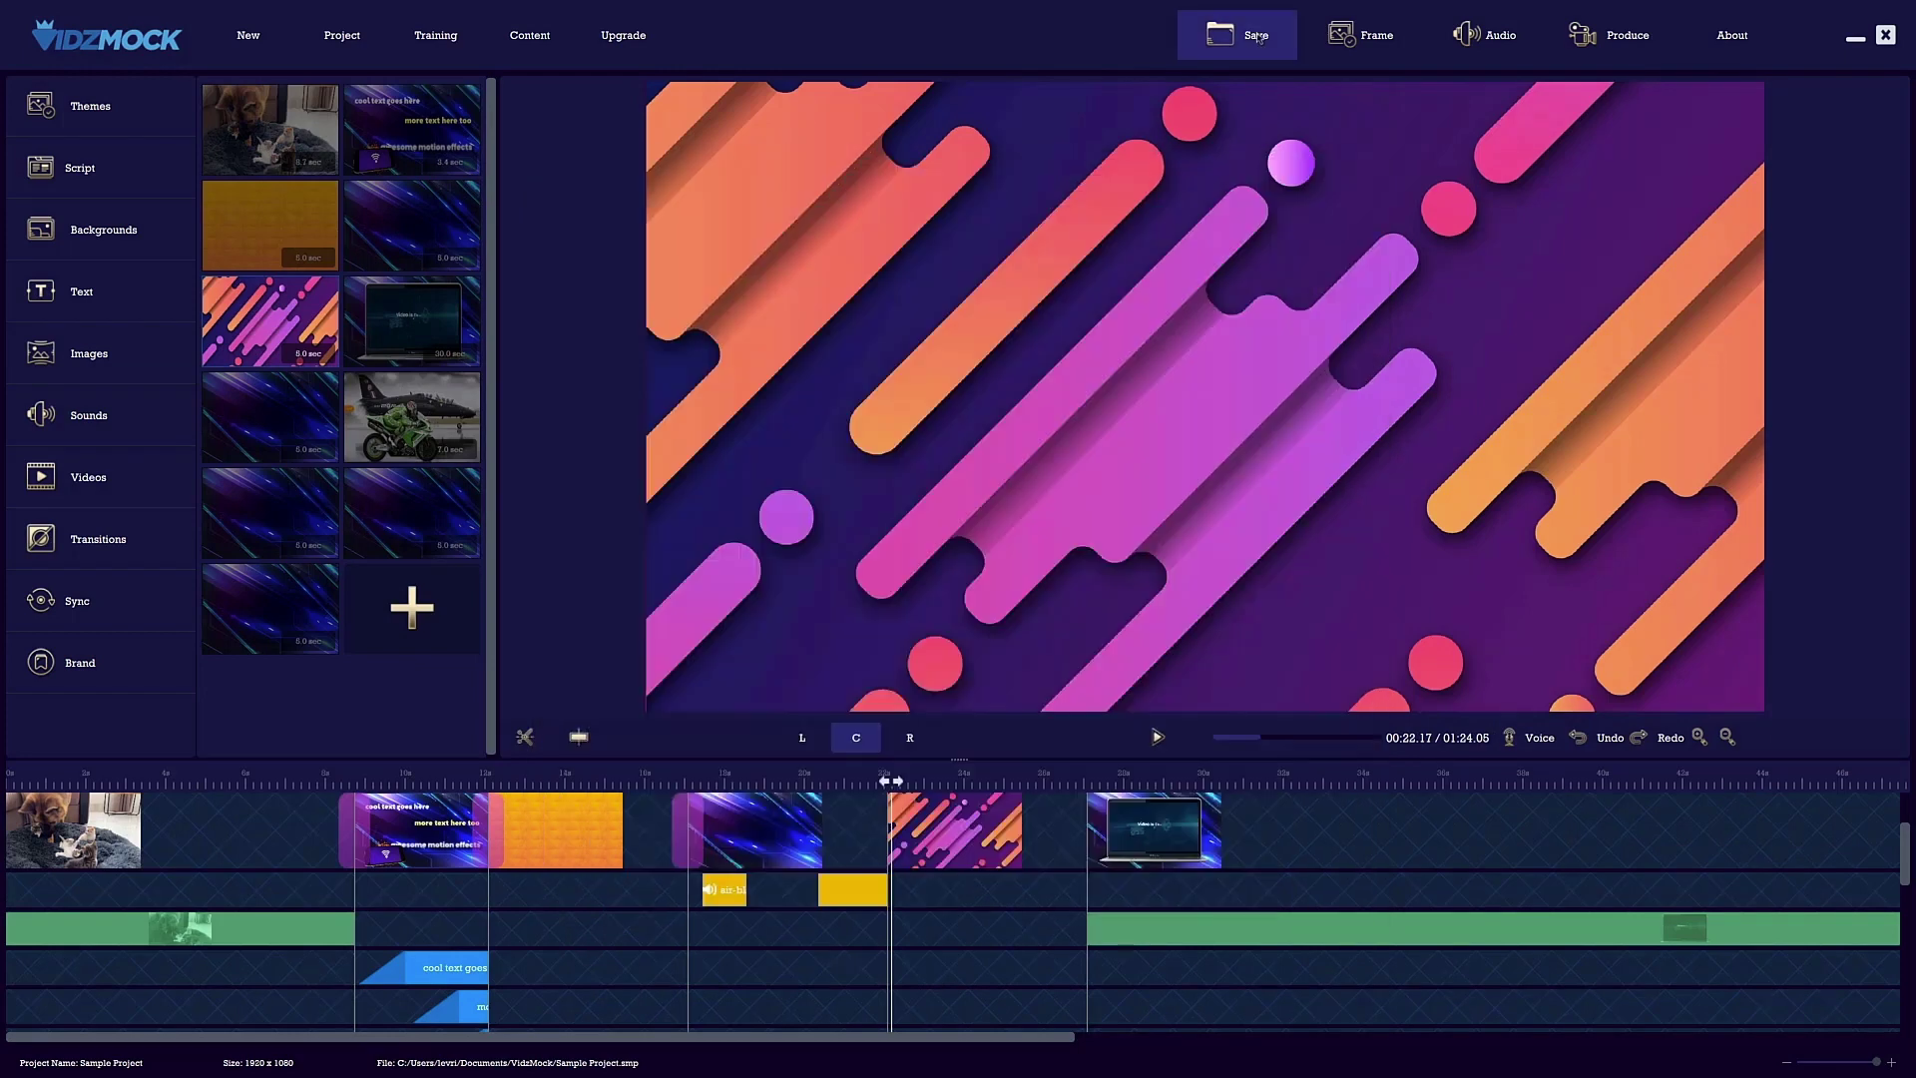
Step: Open the dialog for saving the project file and close it without saving
{"action": "left_click", "coordinate": [1256, 36]}
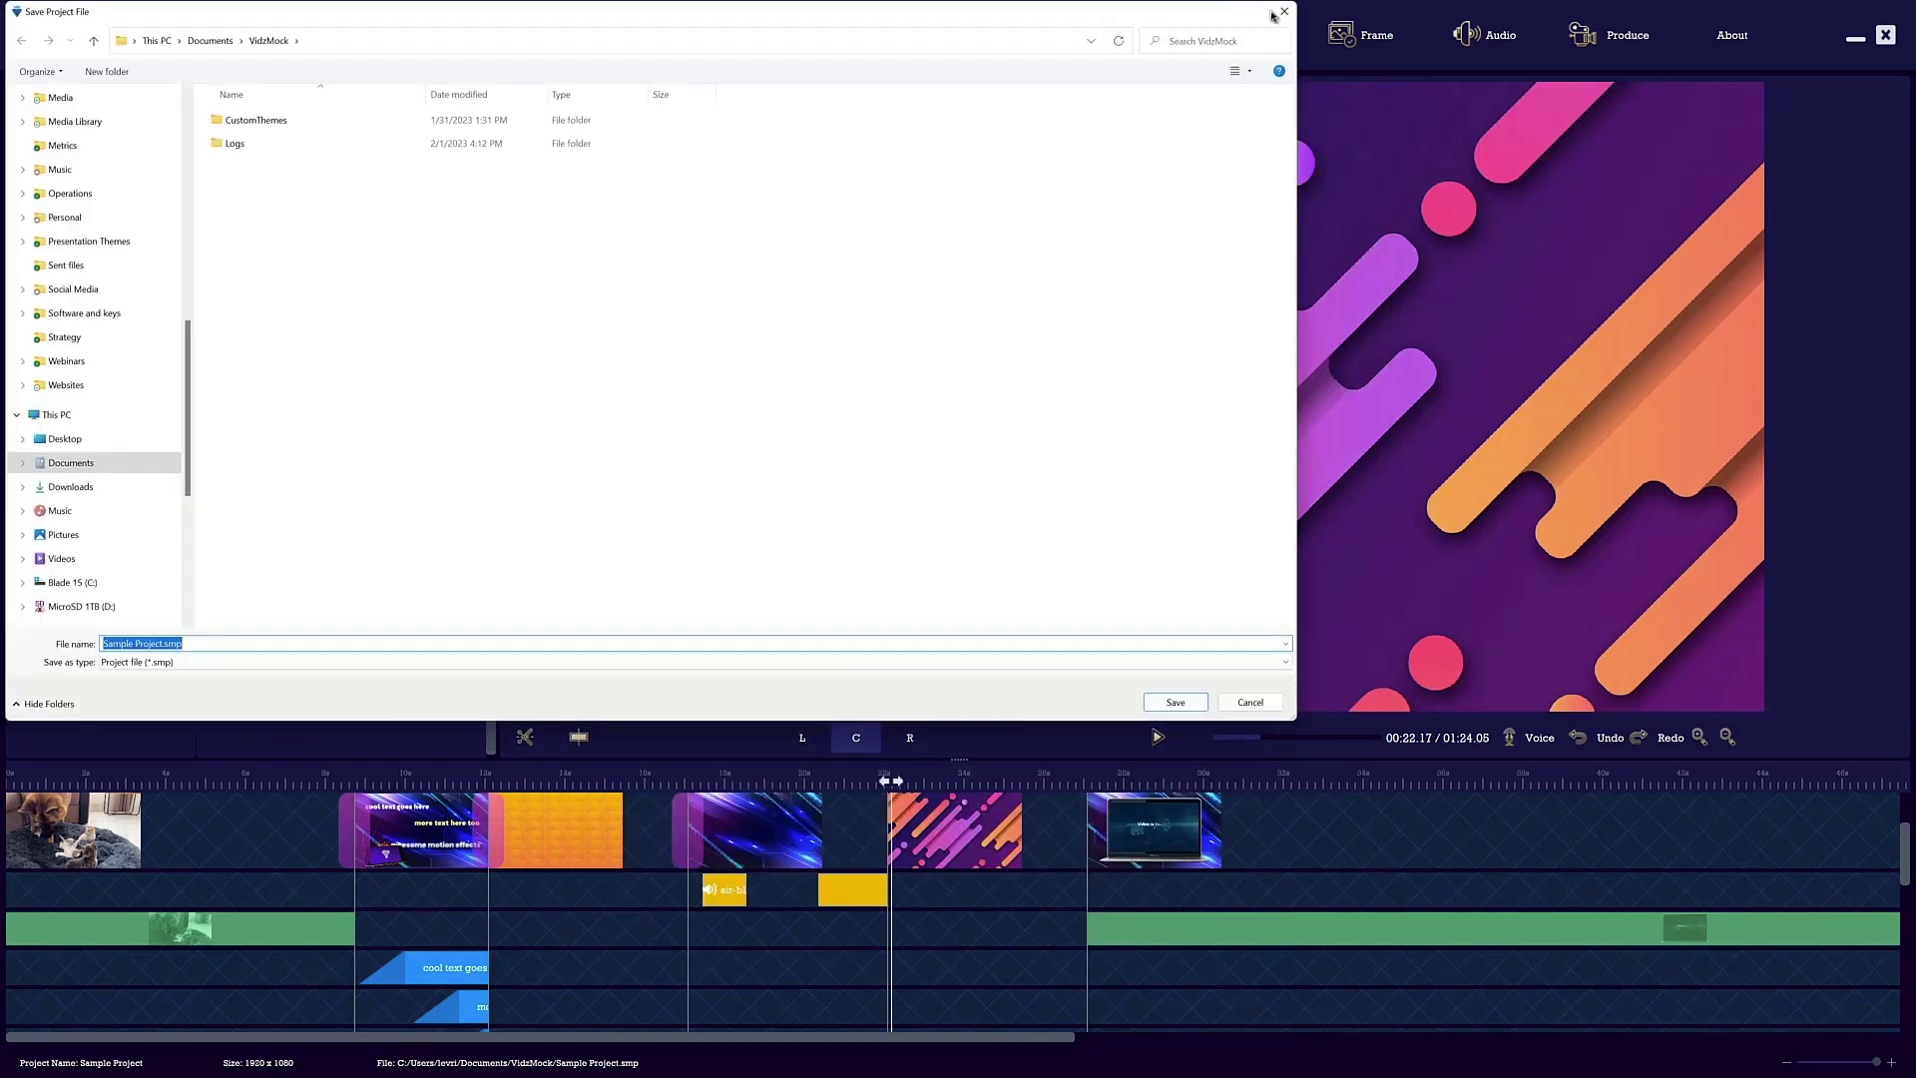
{"action": "left_click", "coordinate": [1288, 15]}
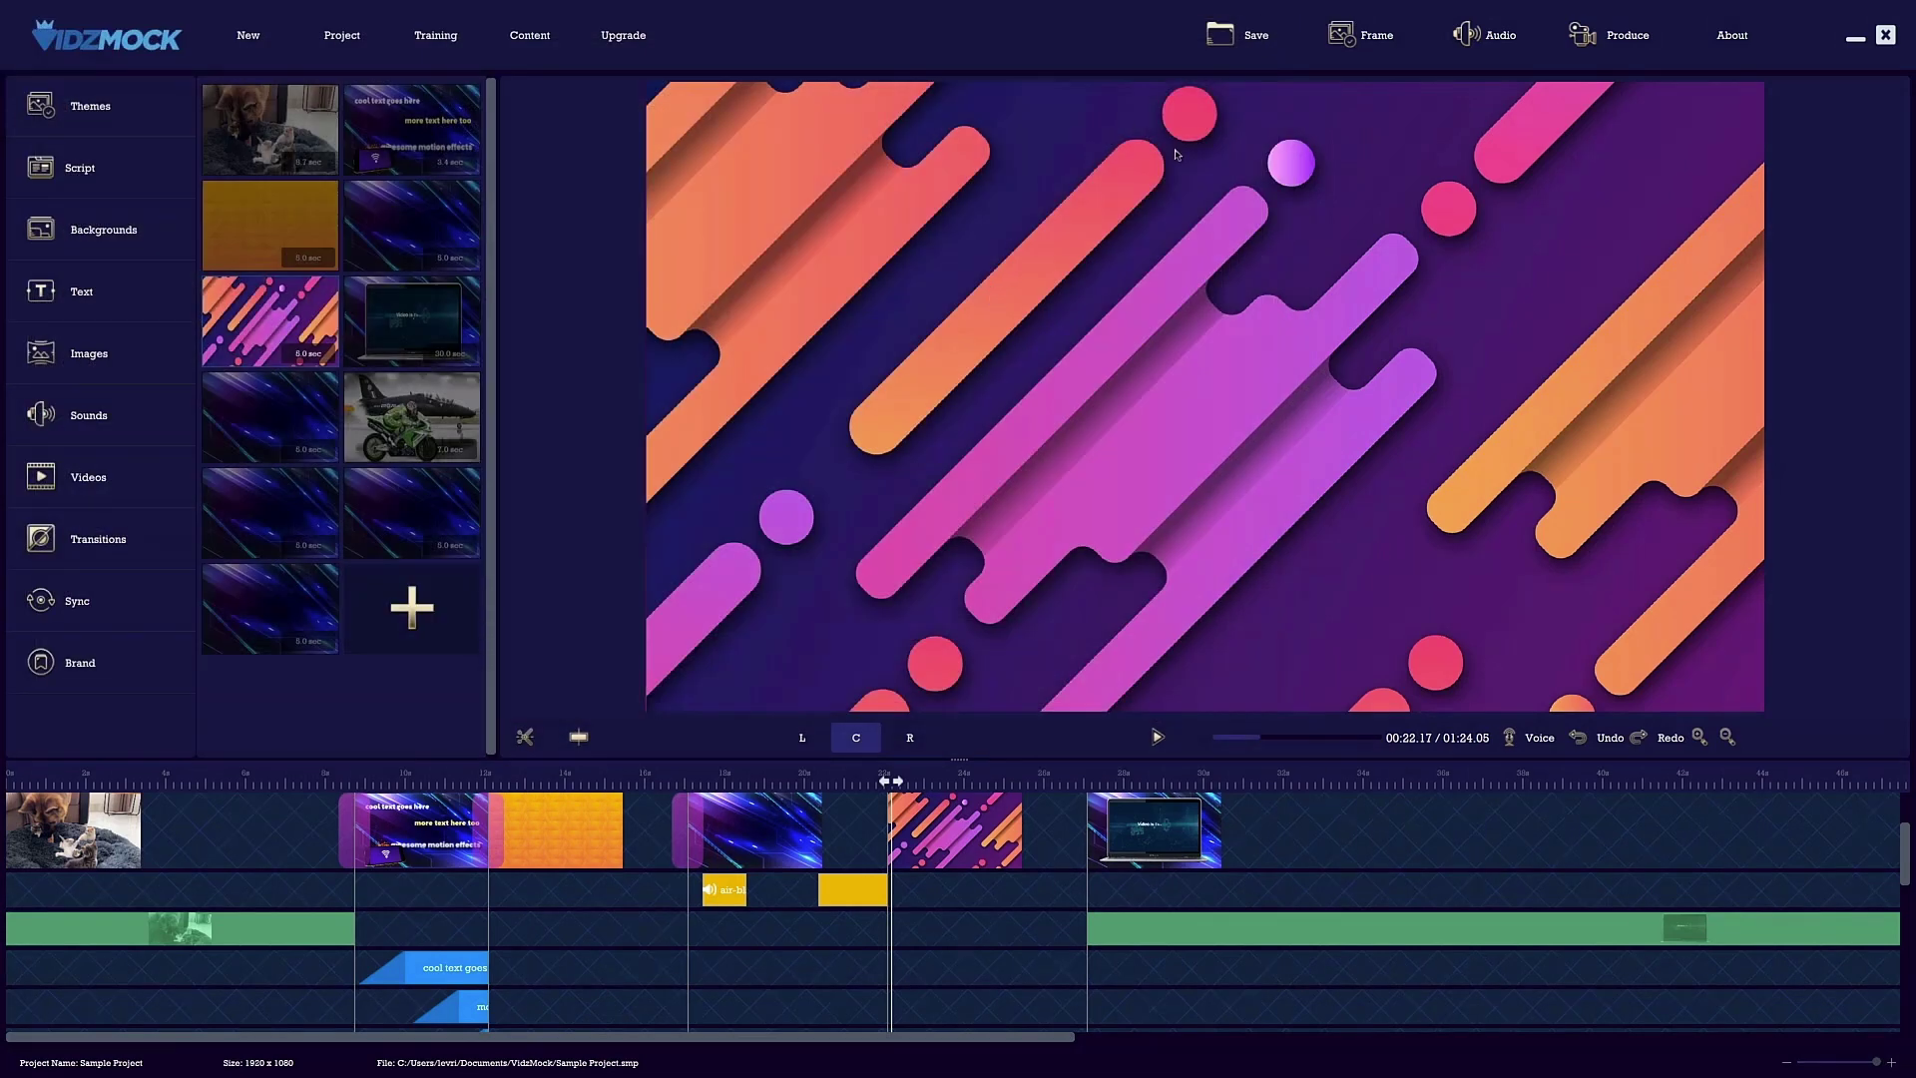
Step: Open the video export settings, set the size to 2560 x 1440 (2K) and choose the tablet-pen3-lime.png mockup
{"action": "left_click", "coordinate": [1609, 36]}
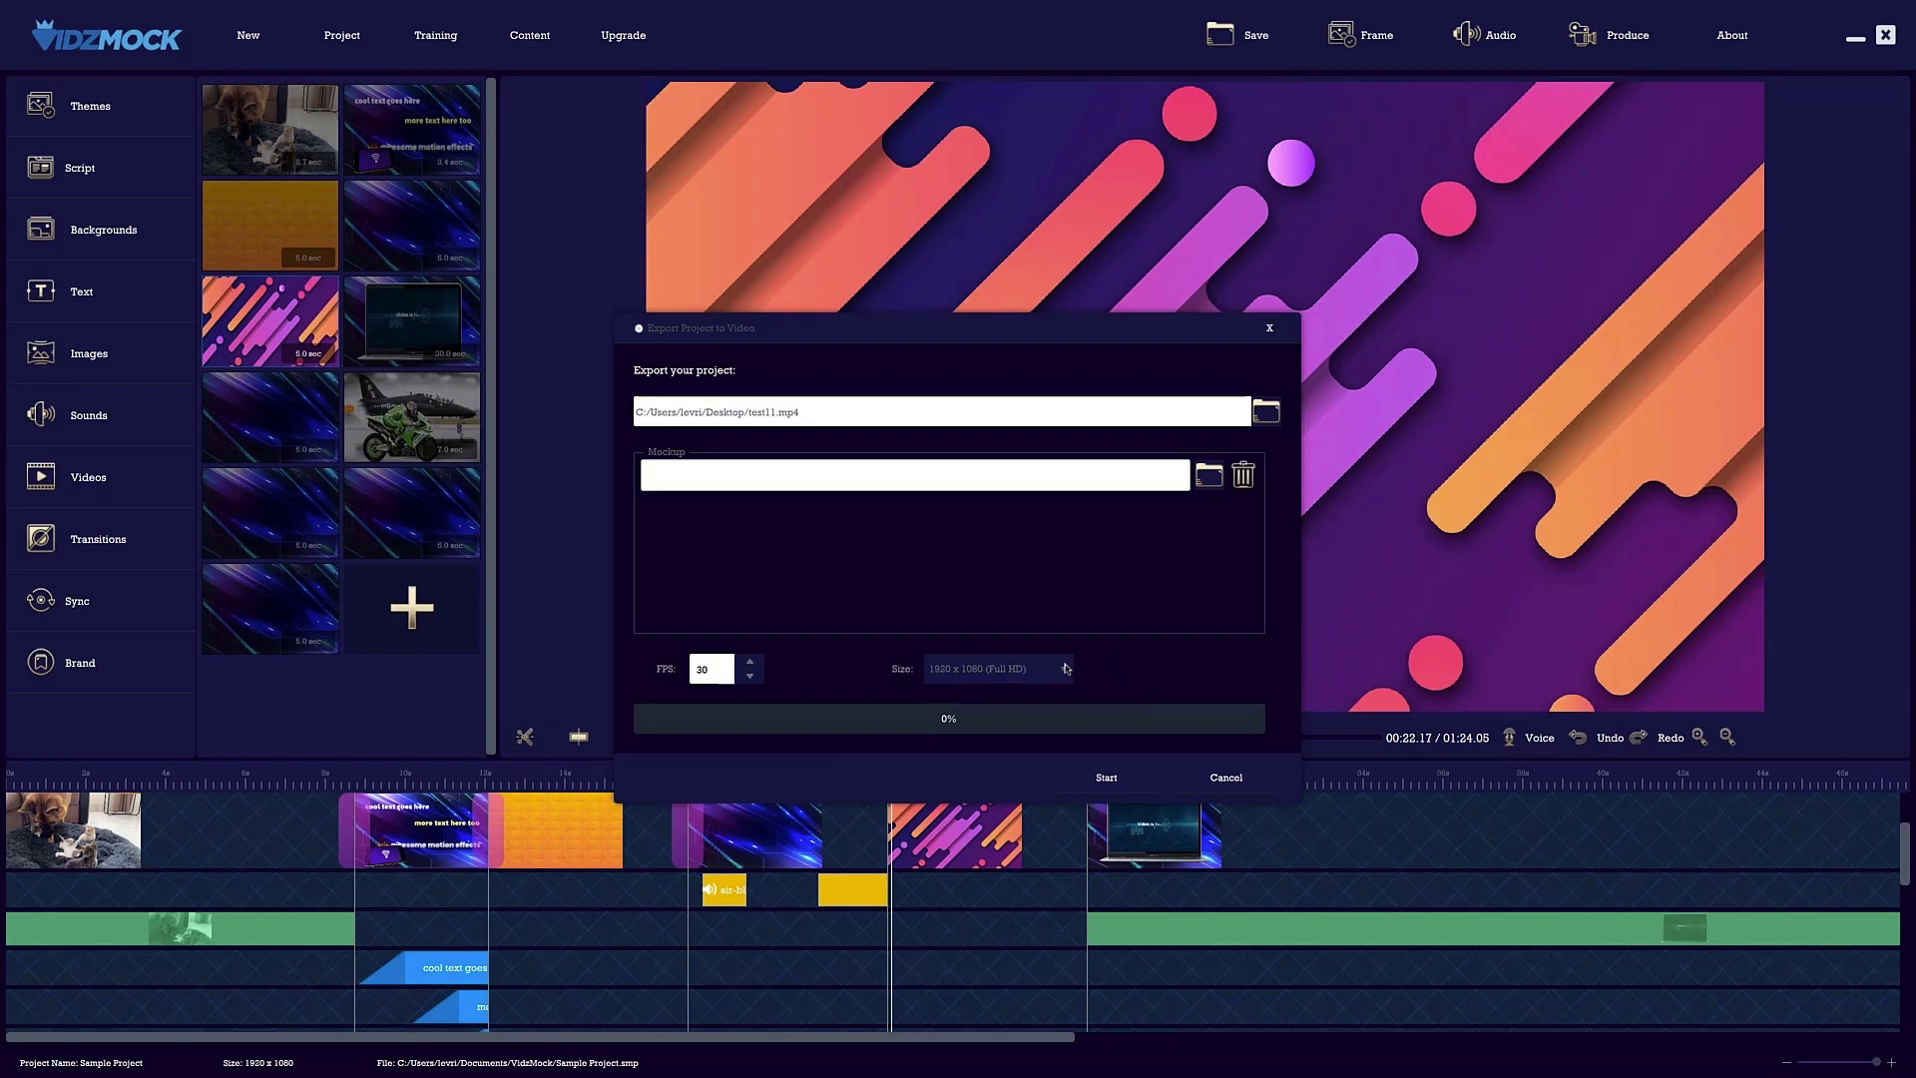
{"action": "left_click", "coordinate": [1066, 667]}
{"action": "left_click", "coordinate": [1056, 683]}
{"action": "left_click", "coordinate": [1208, 477]}
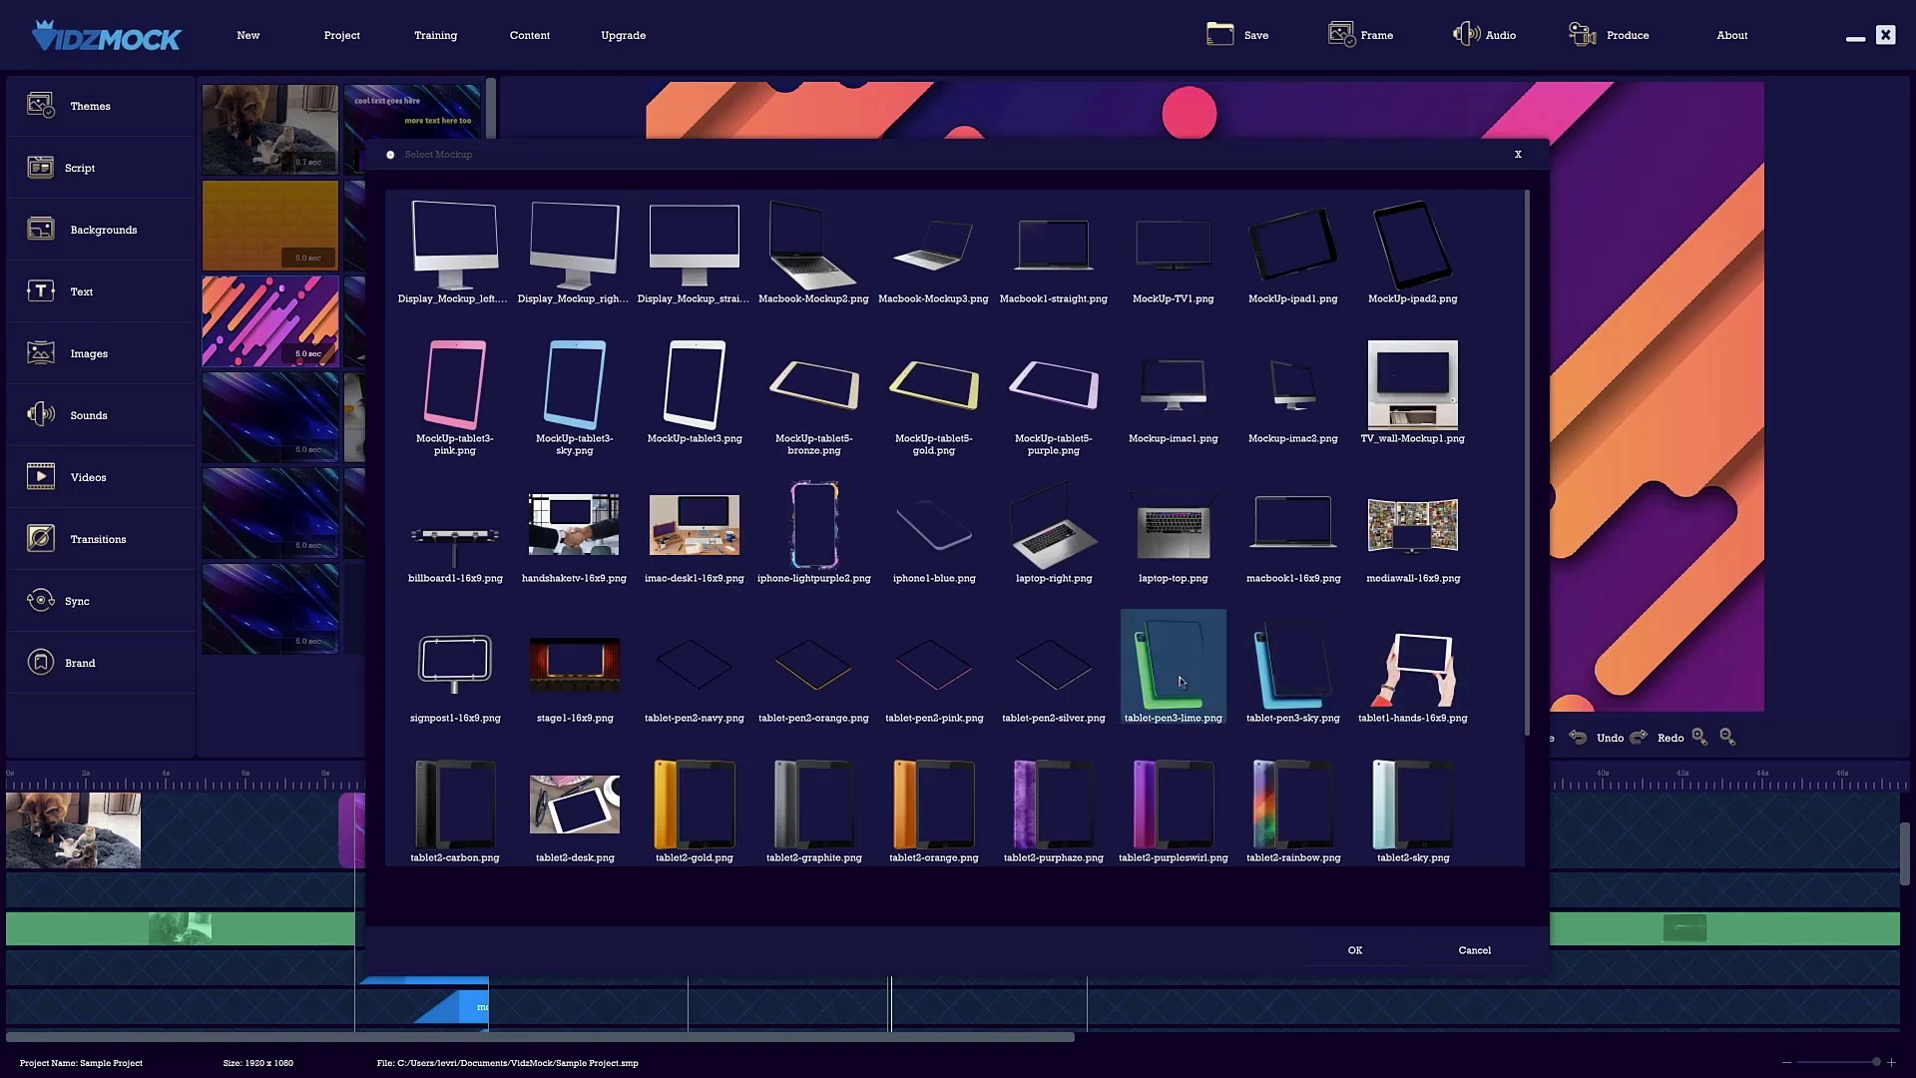
{"action": "left_click", "coordinate": [1355, 949]}
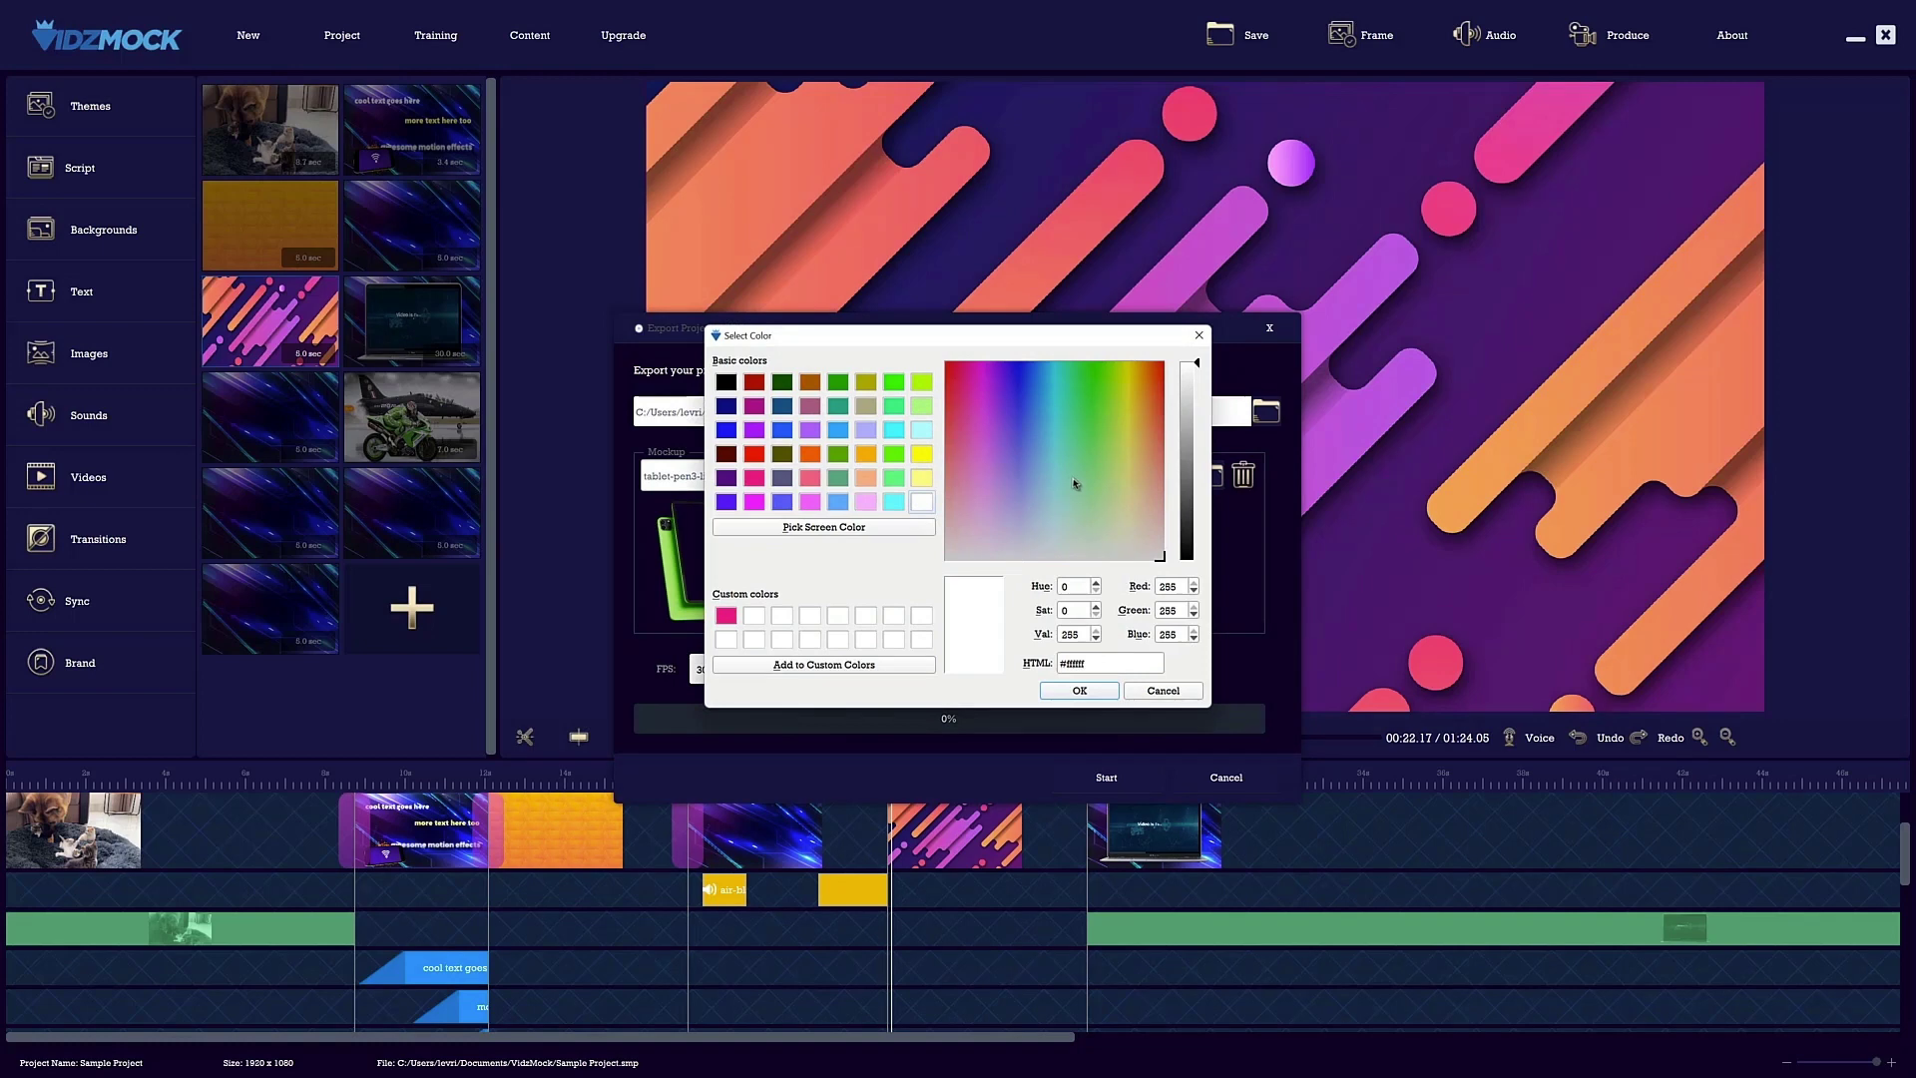
Step: Set the mockup's background fill to light green, and change it to blue #301eff
{"action": "left_click", "coordinate": [1104, 416]}
{"action": "left_click", "coordinate": [1098, 692]}
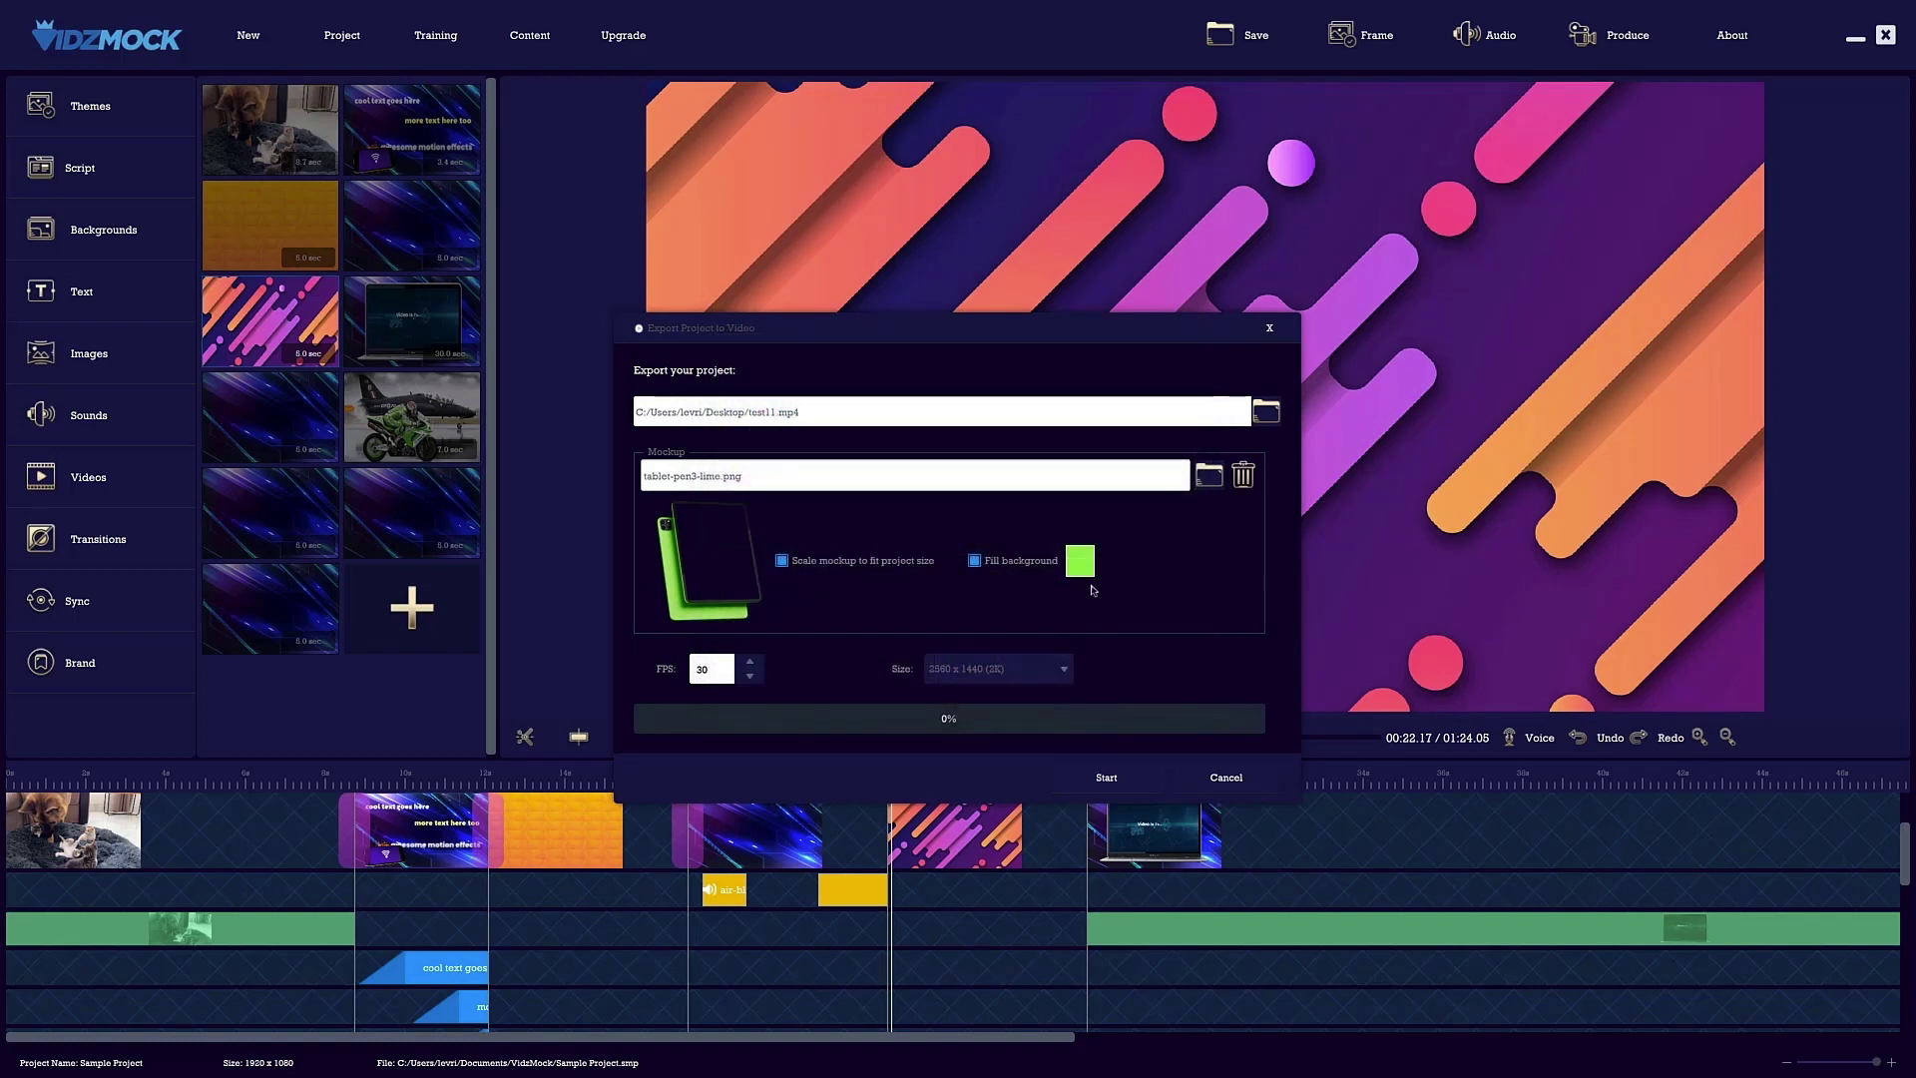
{"action": "left_click", "coordinate": [1081, 569]}
{"action": "left_click_drag", "start_coordinate": [1026, 467], "coordinate": [1014, 385]}
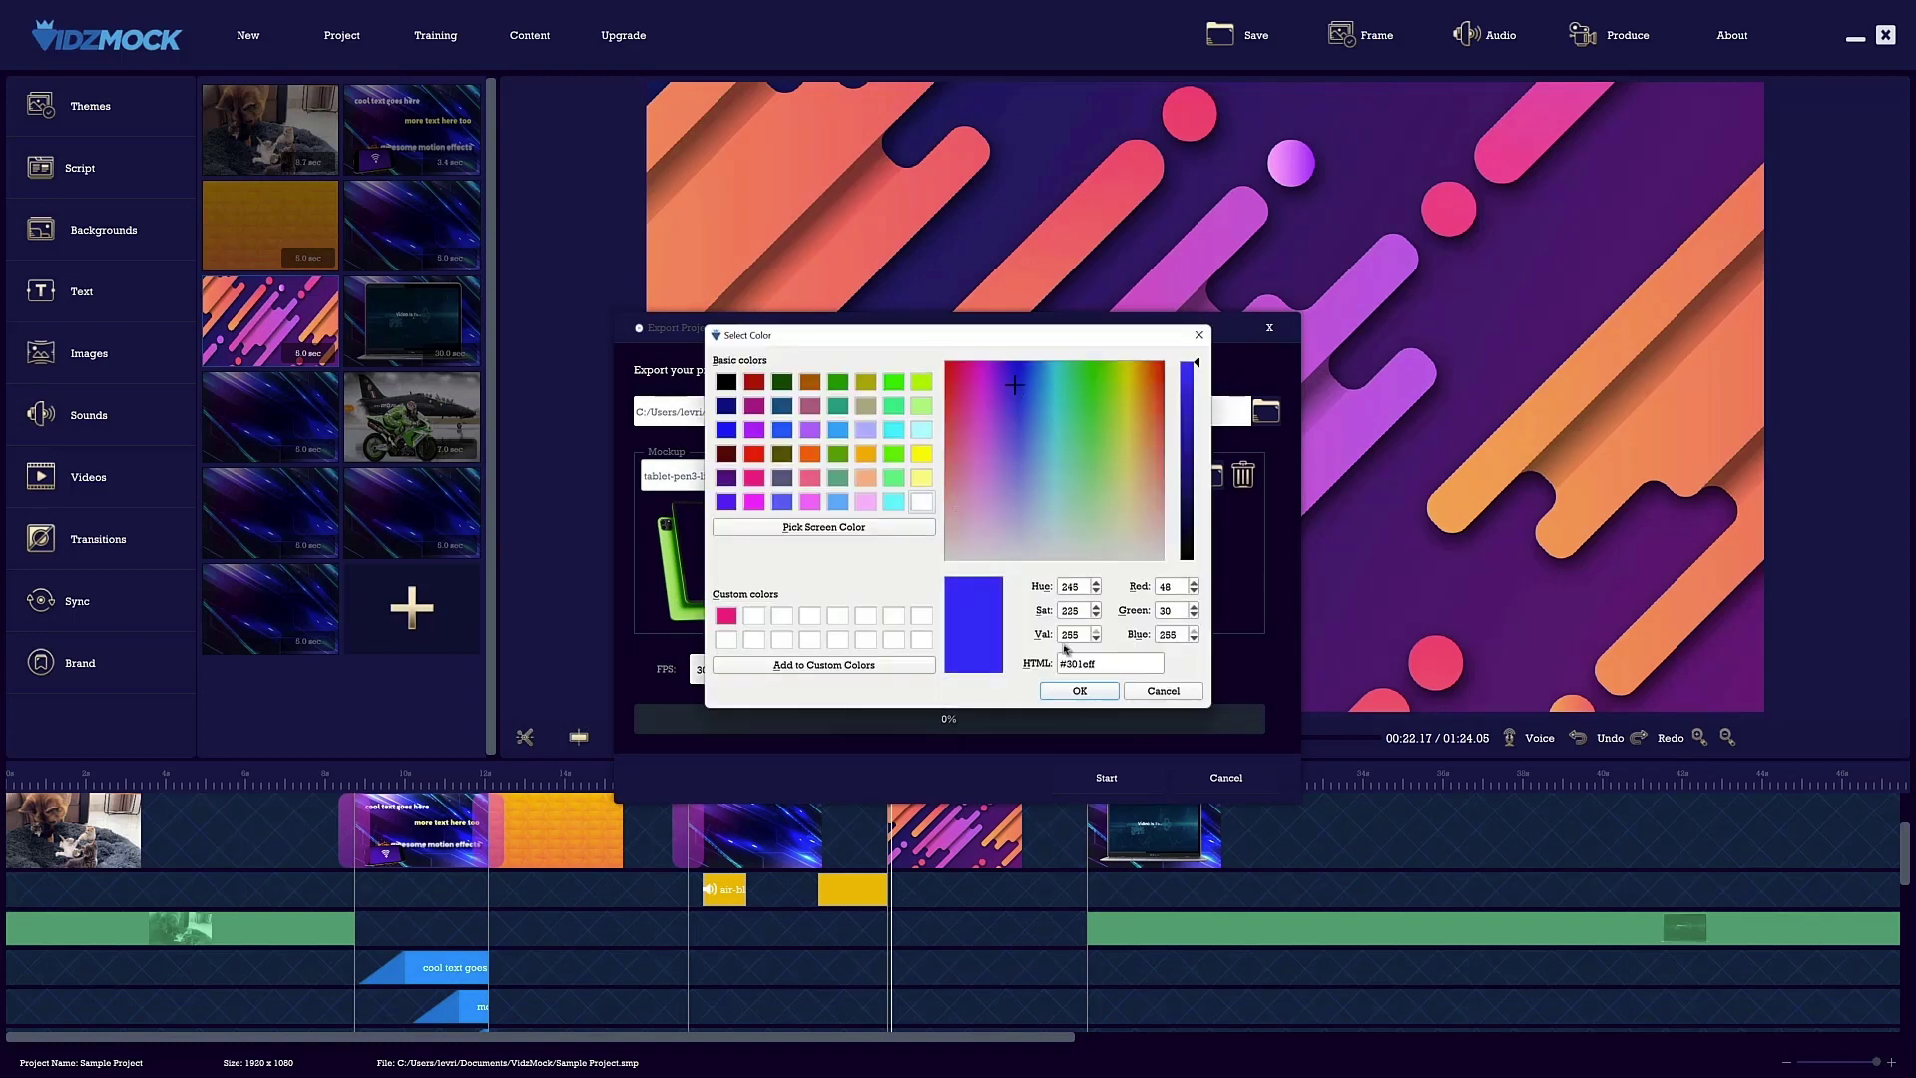
{"action": "left_click", "coordinate": [1080, 691]}
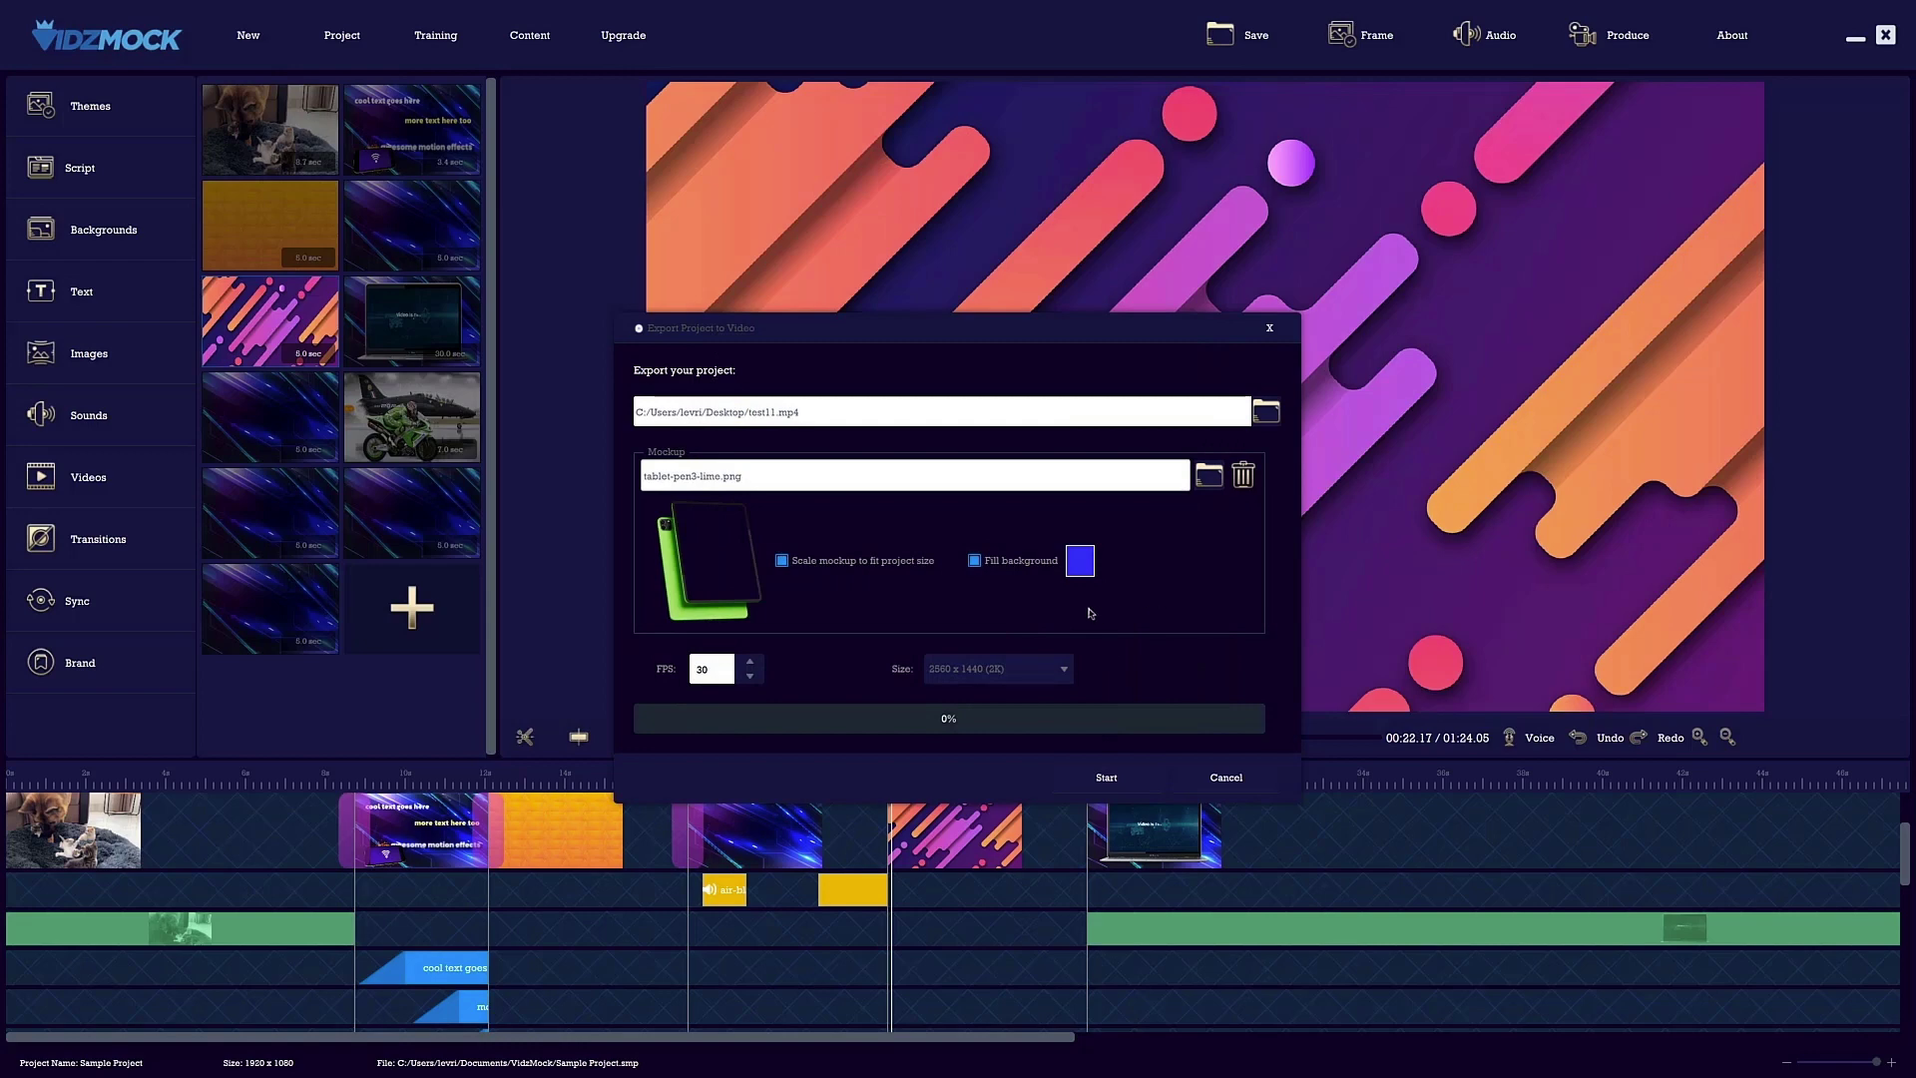